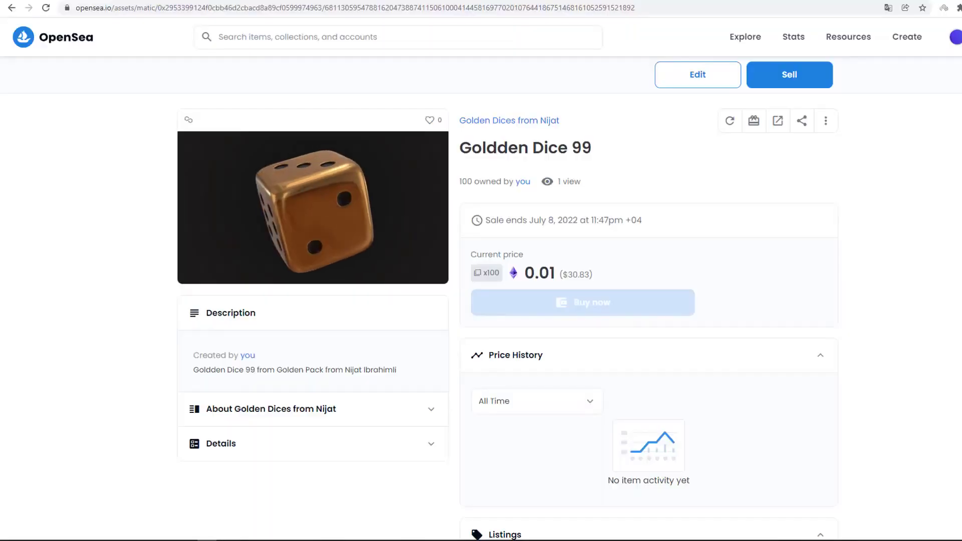
scroll(480, 321, "down", 1)
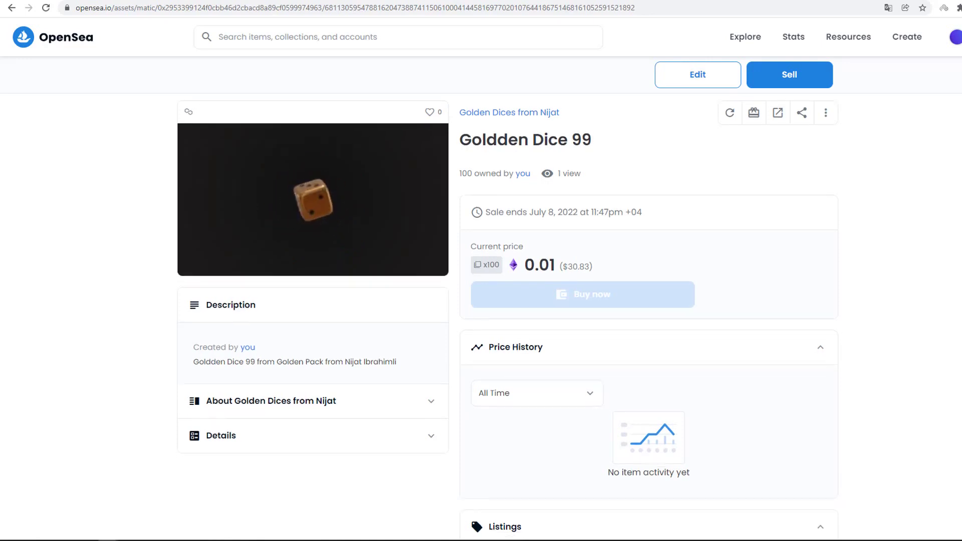
scroll(481, 321, "down", 1)
scroll(481, 320, "down", 1)
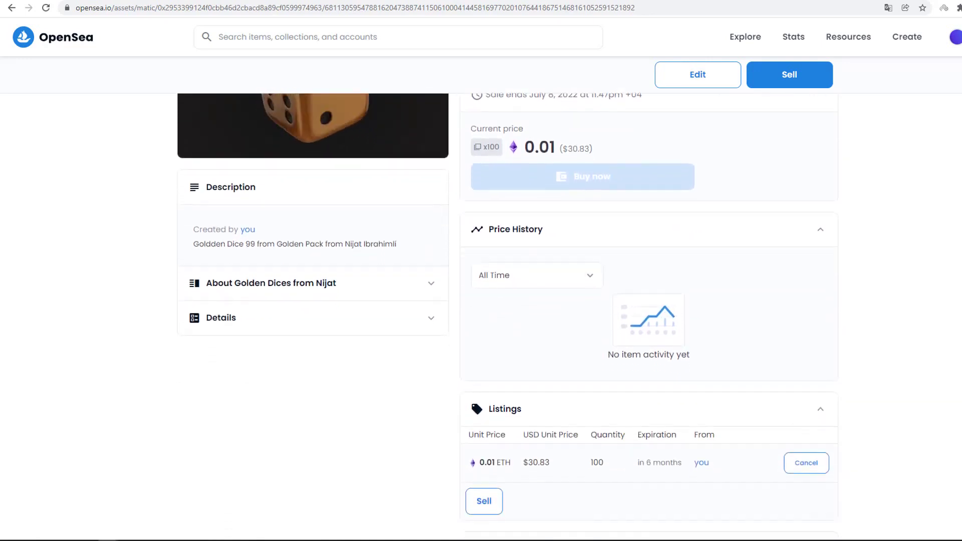
scroll(481, 321, "down", 1)
scroll(481, 321, "down", 1)
scroll(481, 321, "down", 1)
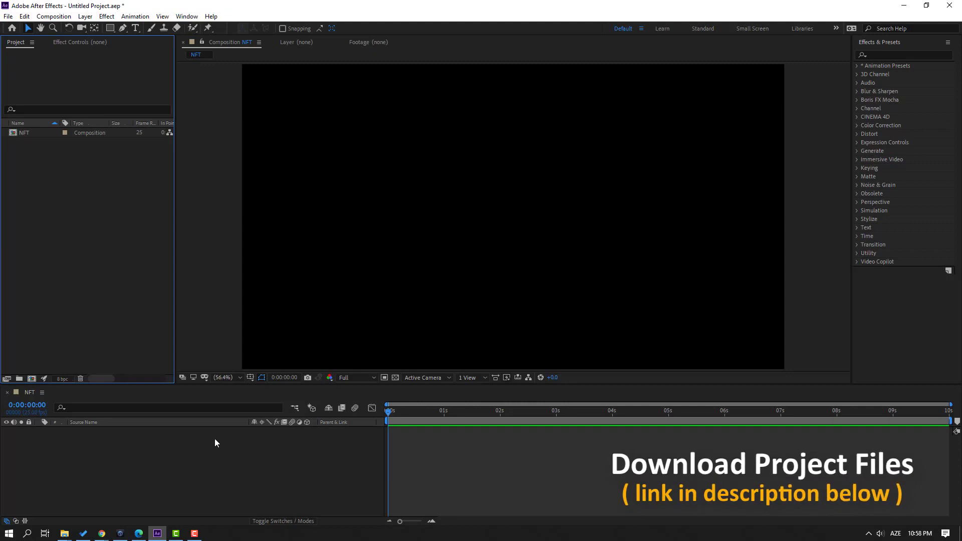
Create a new solid layer named E3D and apply the Video Copilot Element effect to it
right_click(180, 445)
mouse_move(219, 330)
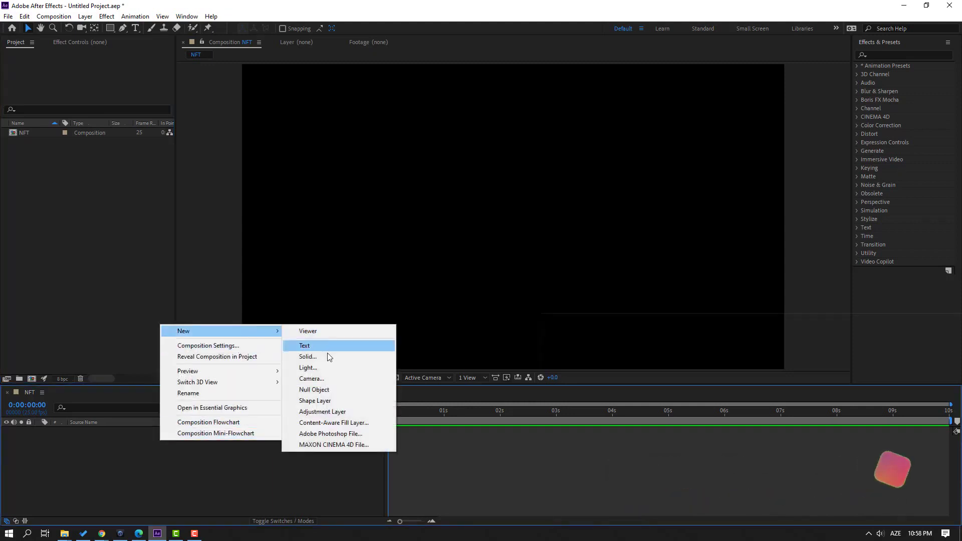
left_click(340, 356)
type("E3D")
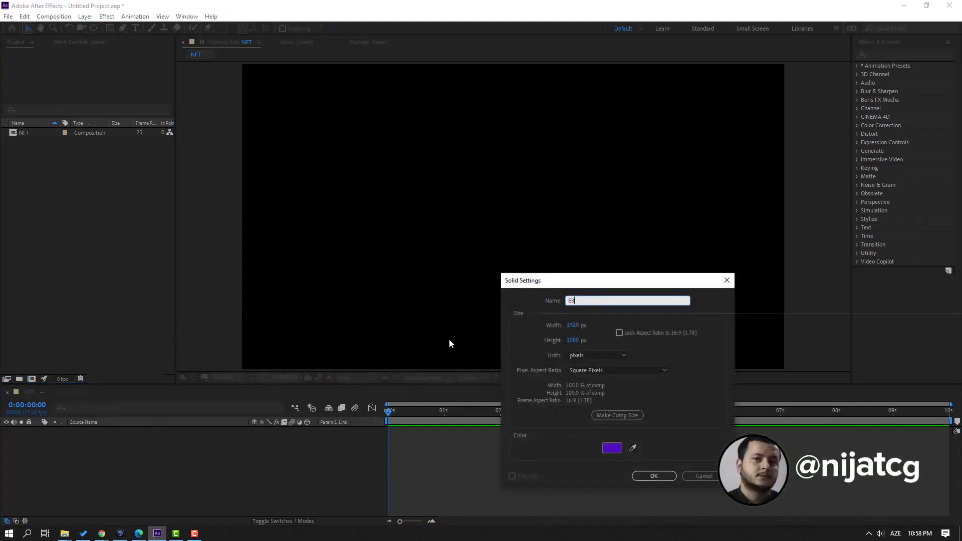
left_click(653, 476)
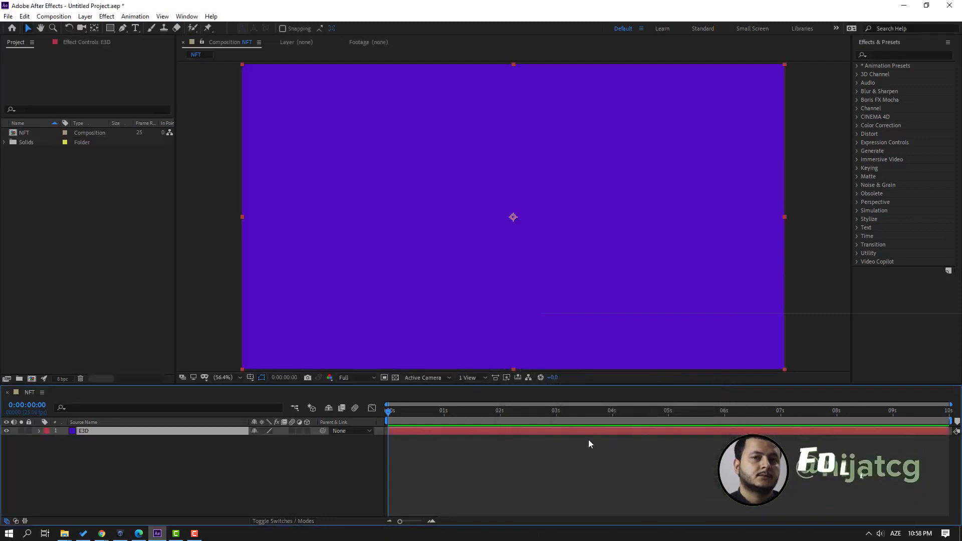
left_click(107, 16)
mouse_move(132, 306)
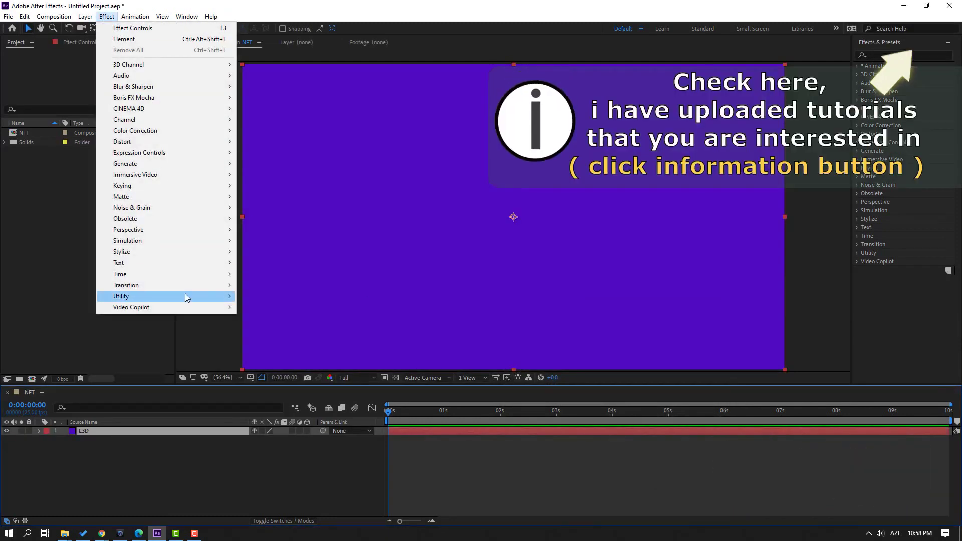
left_click(264, 307)
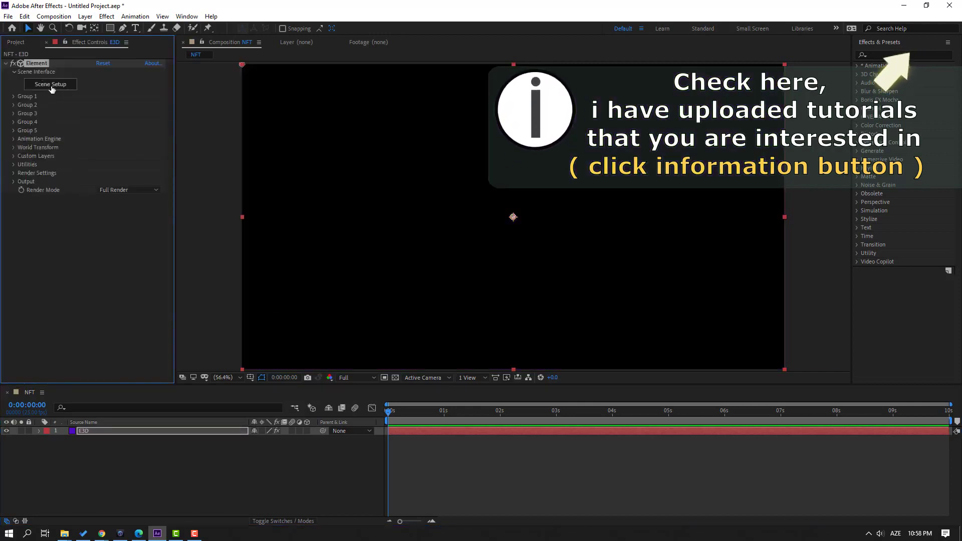
In Scene Setup, import dice.obj with default preferences and scale the dice up
left_click(50, 85)
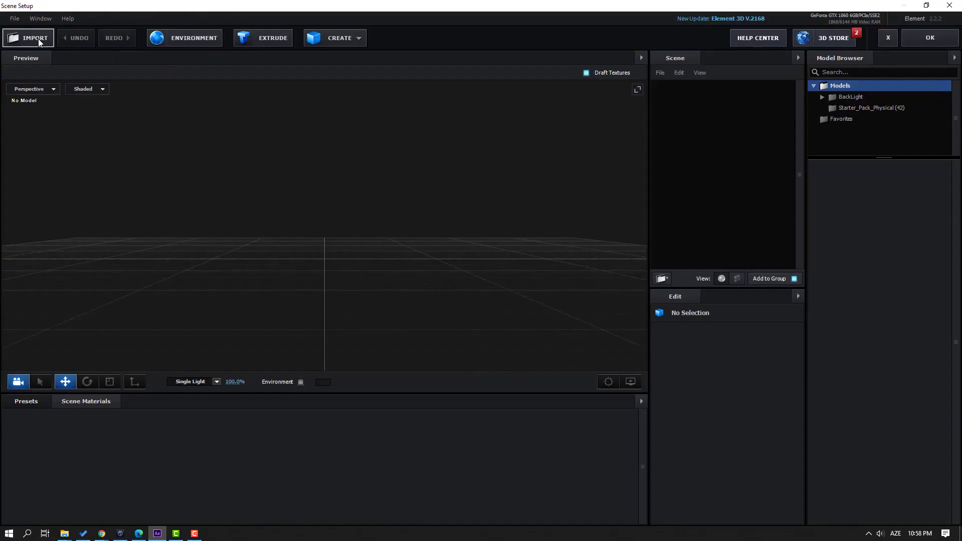
left_click(38, 38)
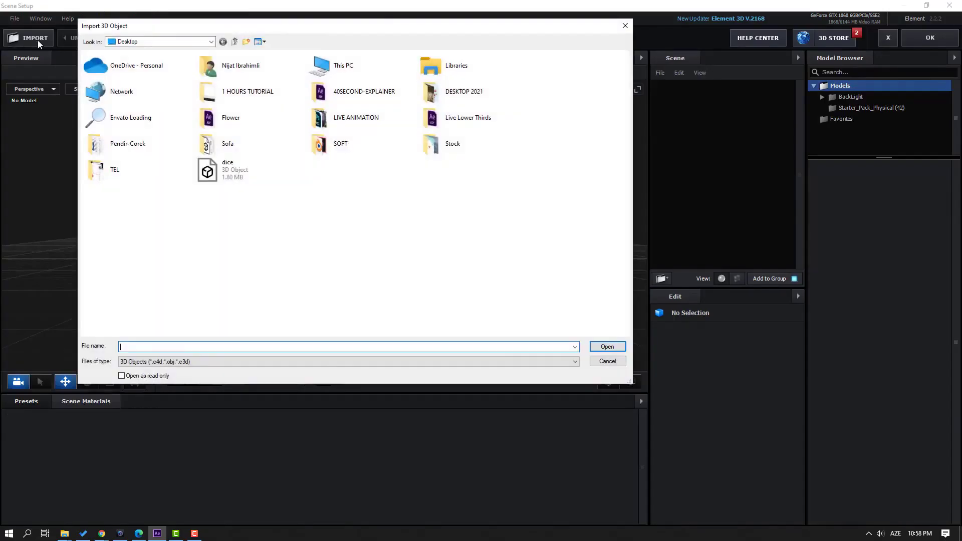
left_click(240, 172)
left_click(607, 346)
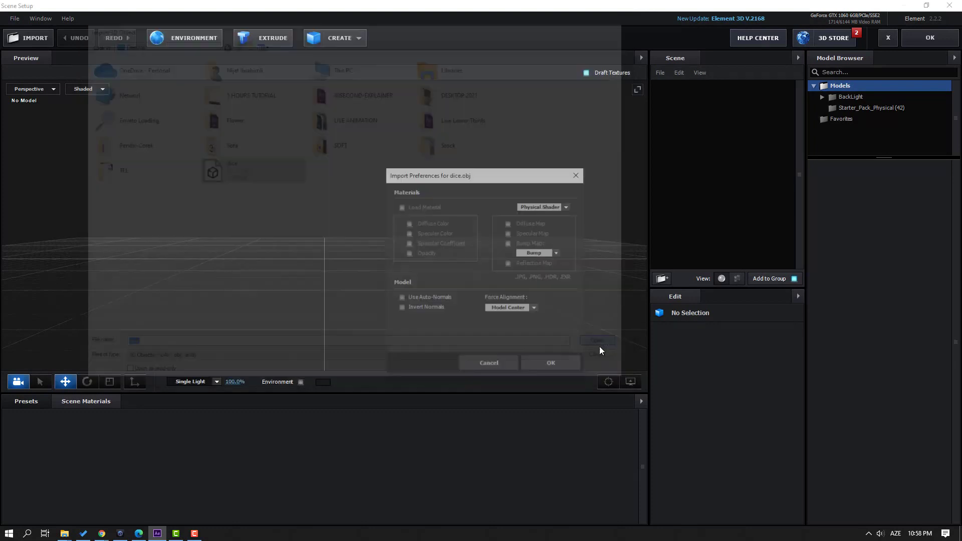
left_click(551, 367)
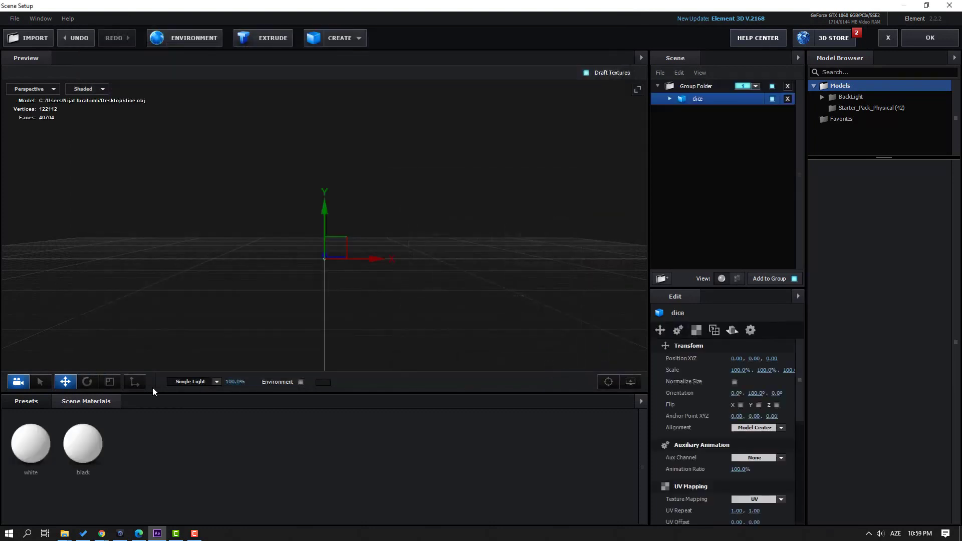
left_click(110, 382)
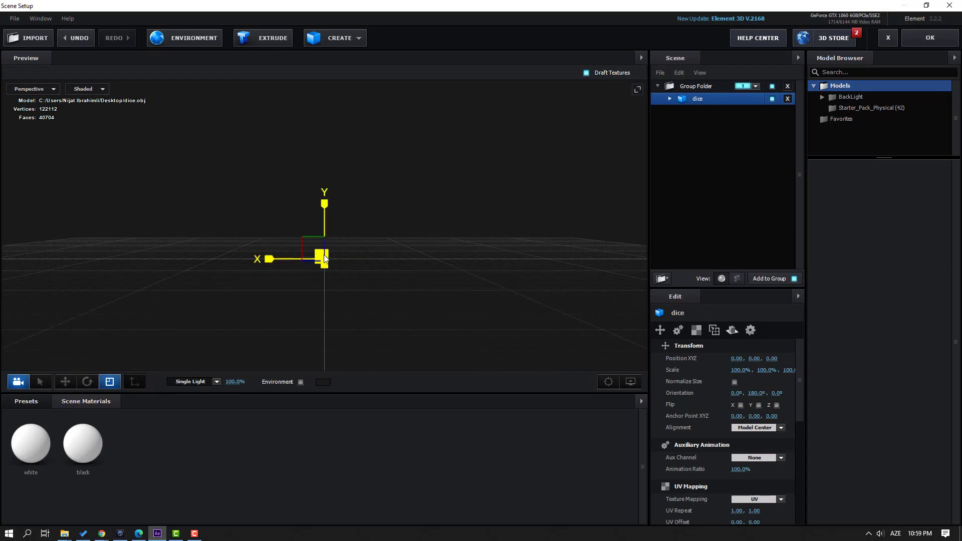
mouse_move(334, 236)
left_mouse_down()
mouse_move(380, 181)
mouse_move(214, 278)
left_mouse_up()
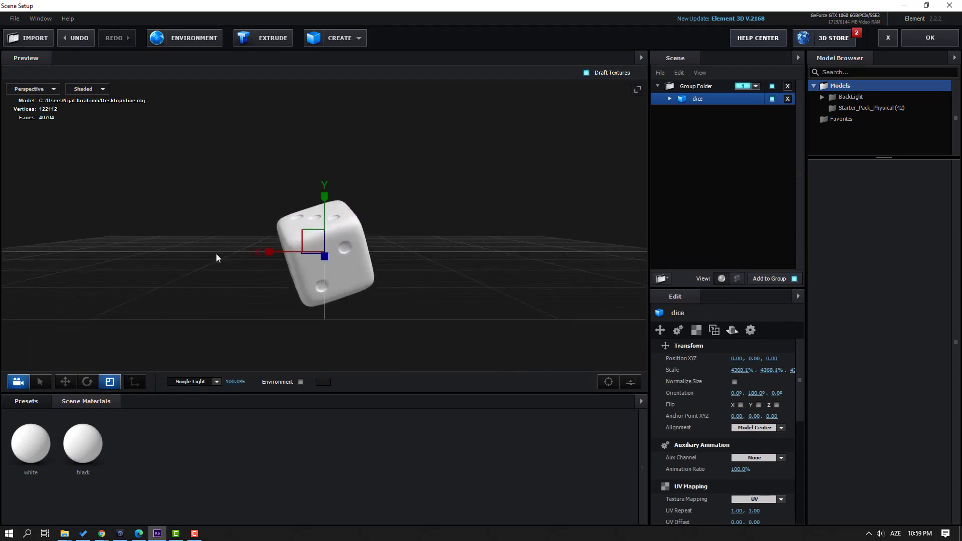
Apply a dark Physical material to the pips and Gold to the dice body
left_click(29, 402)
scroll(67, 489, "down", 5)
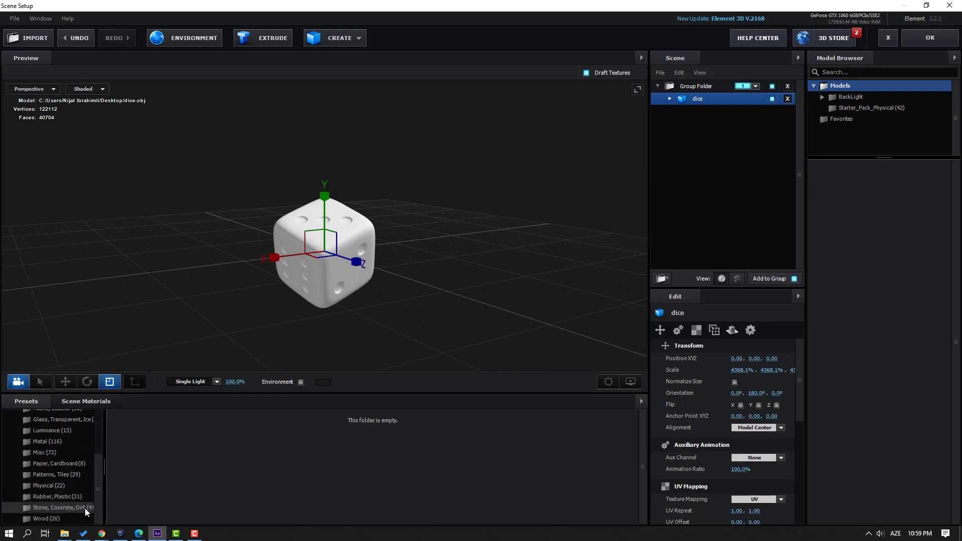
left_click(49, 486)
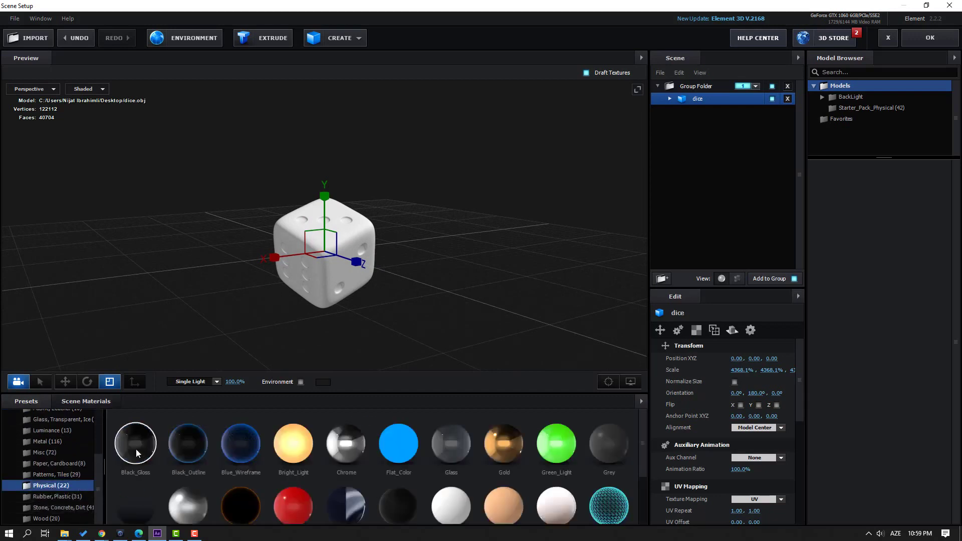
scroll(289, 301, "up", 2)
scroll(339, 337, "up", 3)
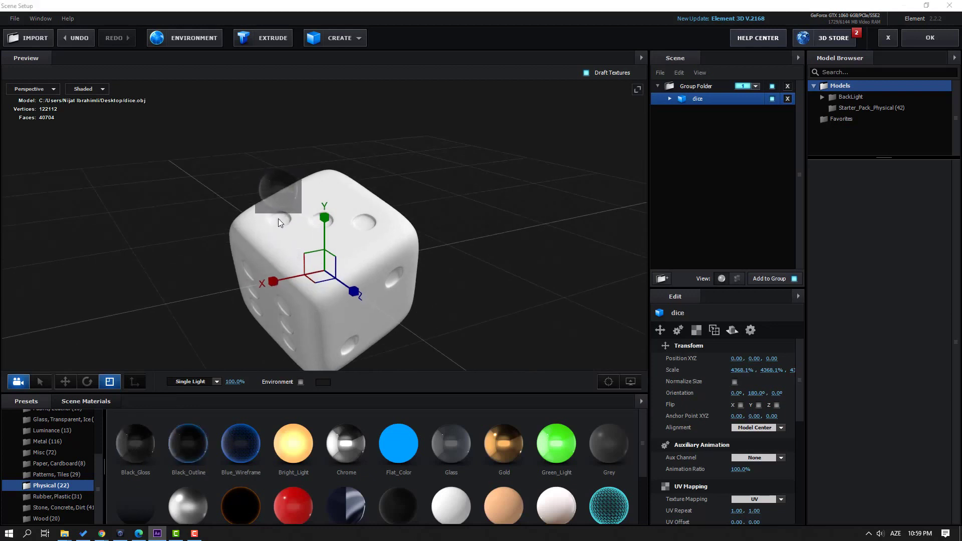
left_click_drag(290, 226, 278, 219)
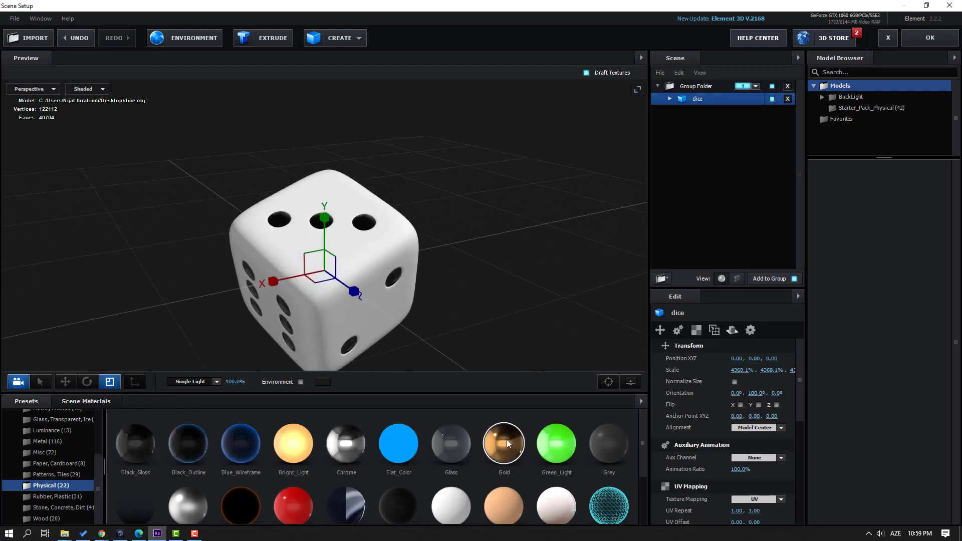
mouse_move(420, 360)
left_mouse_down()
mouse_move(370, 266)
mouse_move(386, 244)
left_mouse_up()
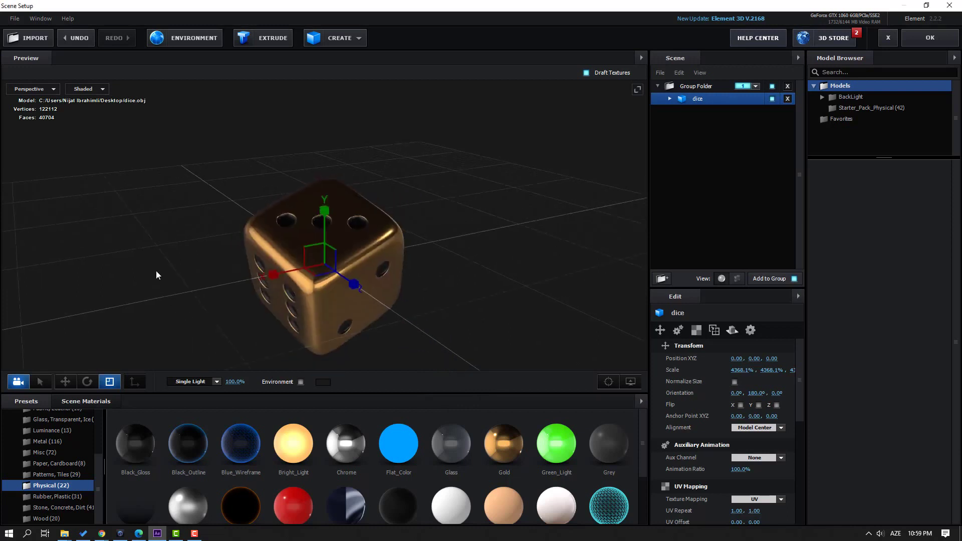
scroll(51, 444, "up", 3)
Light the dice with the BackLight_2K environment preset
left_click(50, 426)
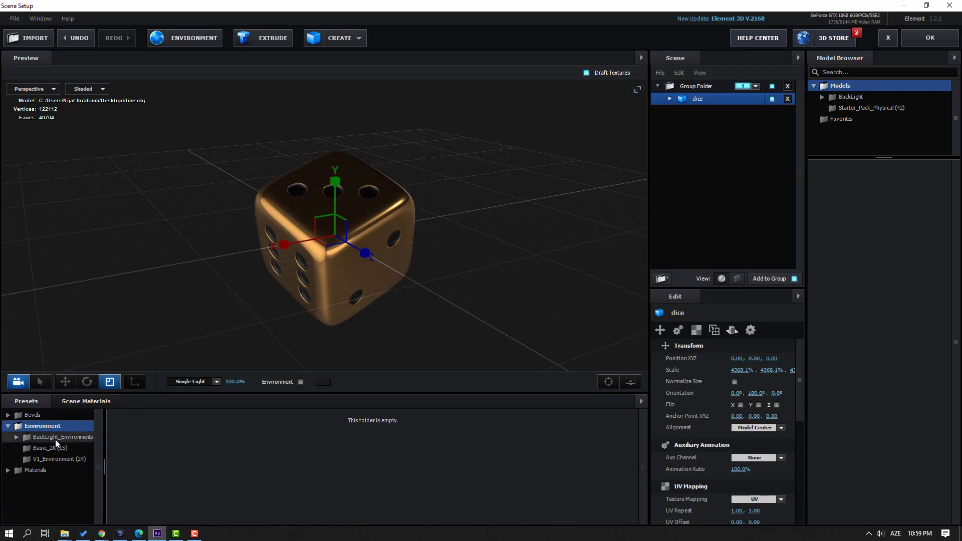
left_click(55, 438)
left_click(65, 448)
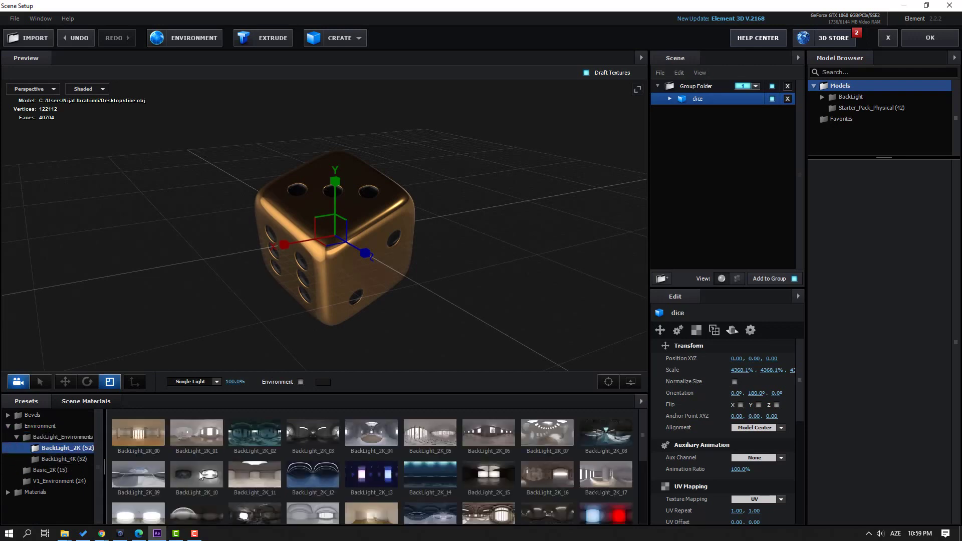
left_click(363, 490)
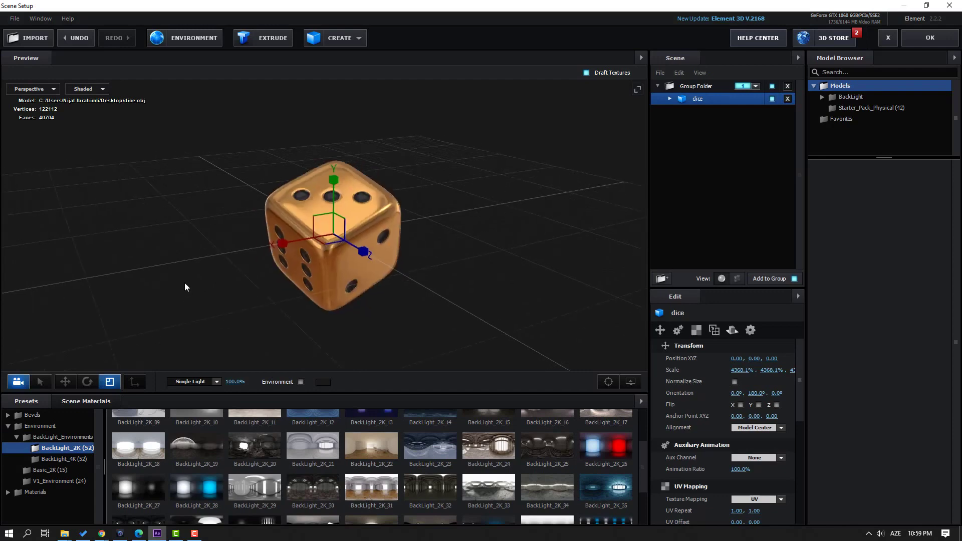
Show the environment as the scene background, inspect the dice, and accept the scene
mouse_move(184, 281)
left_mouse_down()
mouse_move(274, 288)
mouse_move(159, 296)
mouse_move(249, 289)
mouse_move(299, 378)
left_mouse_up()
left_click(300, 382)
left_click_drag(306, 299, 216, 299)
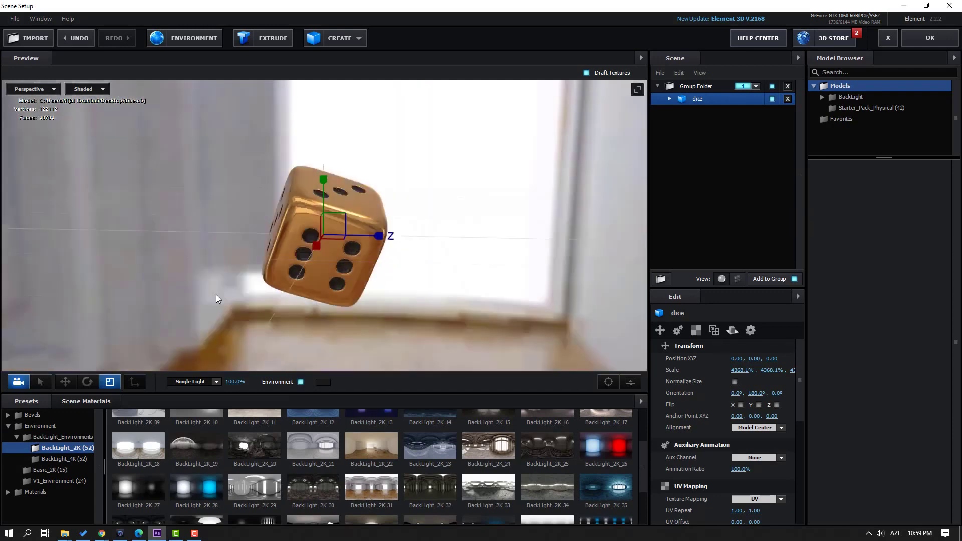
left_click(935, 43)
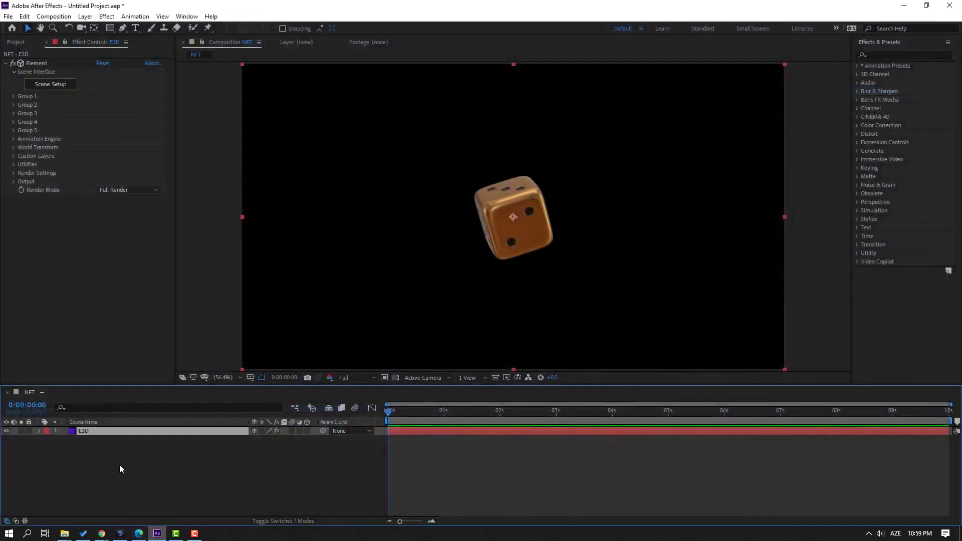
Add a new camera layer to the NFT composition with default settings
right_click(120, 464)
mouse_move(169, 347)
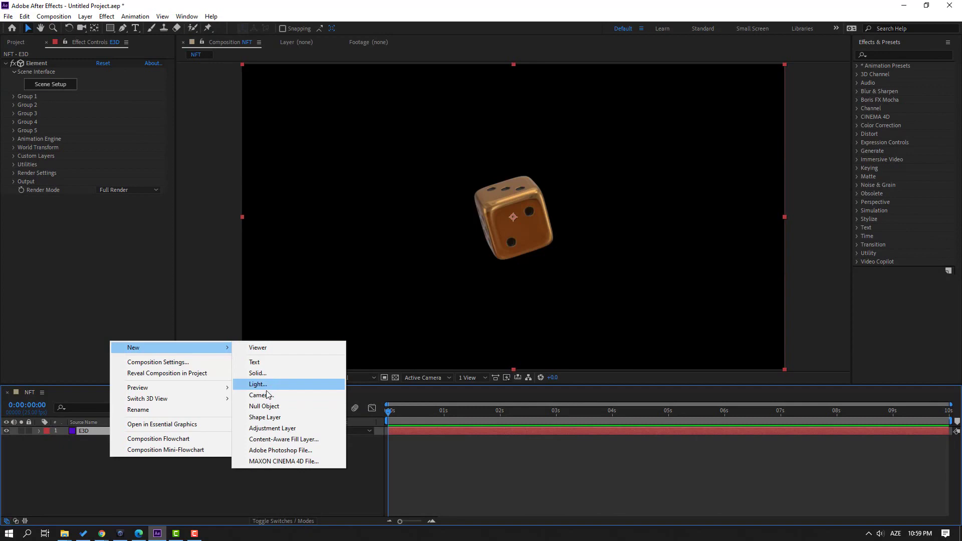
left_click(259, 395)
left_click(519, 366)
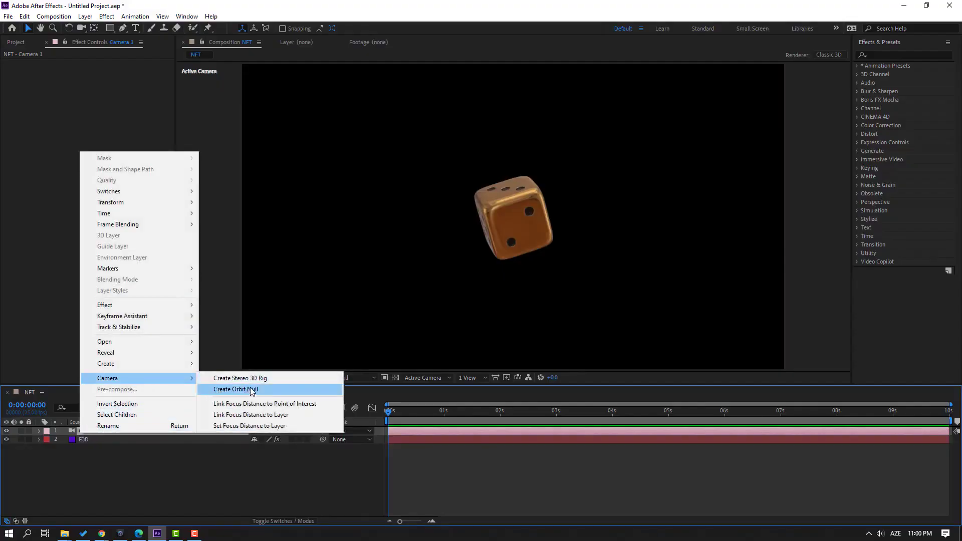
Create an orbit null, keyframe its Position at 0s, and bring the die closer at 1s
left_click(251, 391)
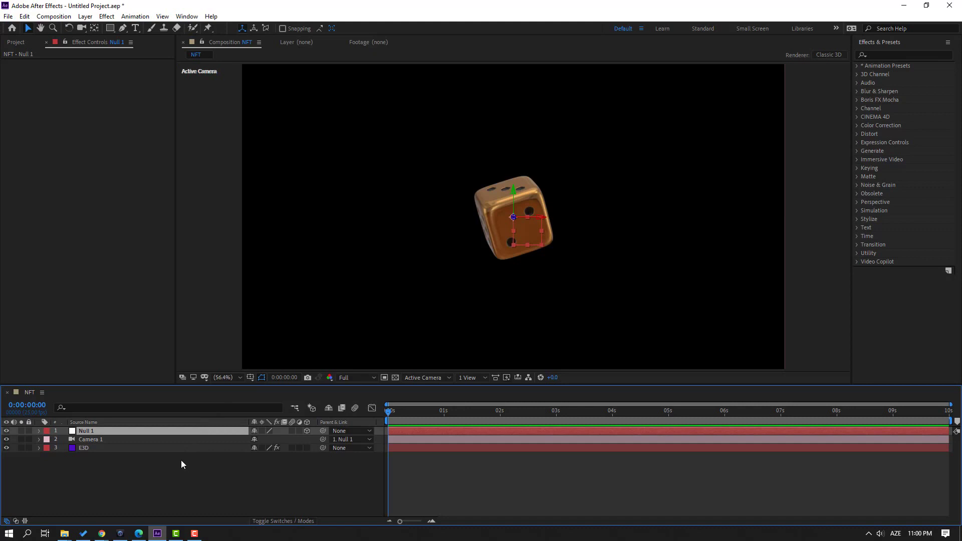
key("p")
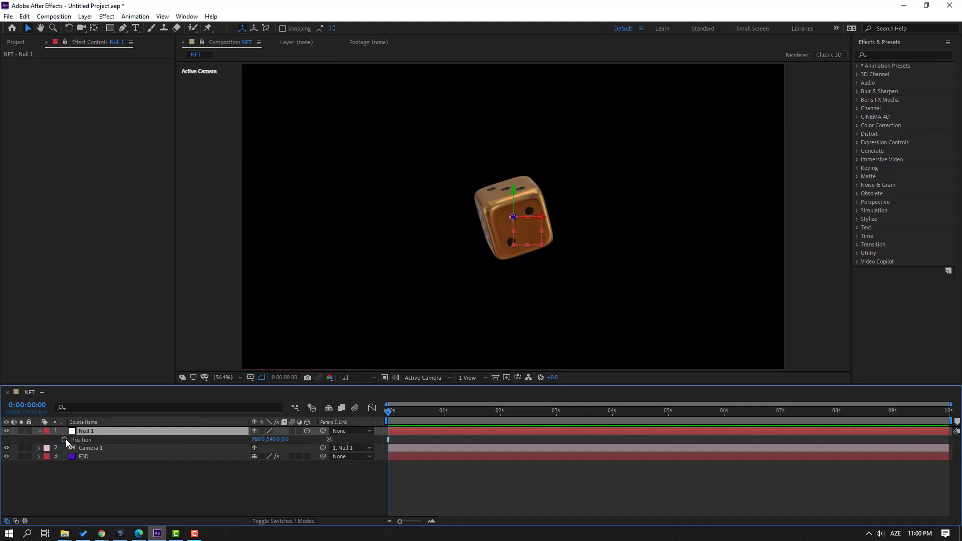
left_click(65, 439)
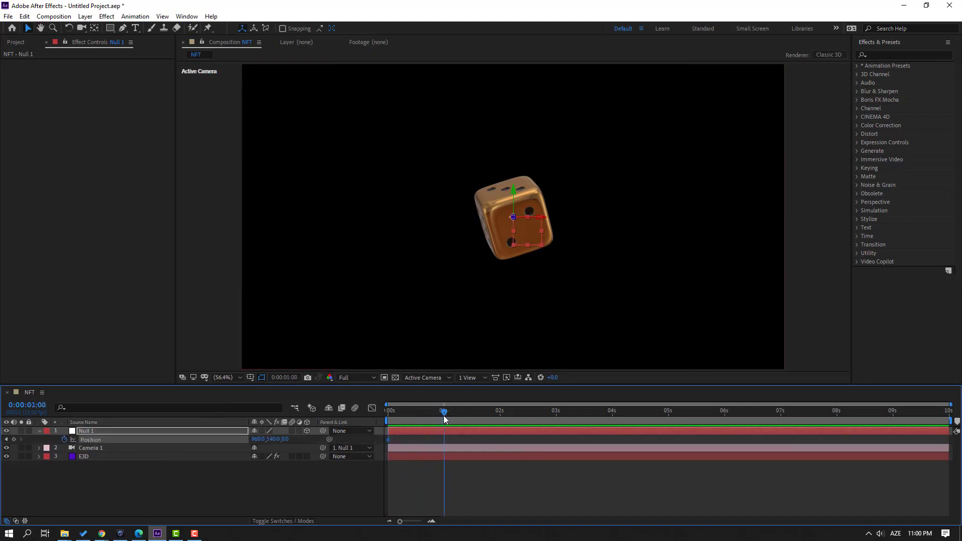
left_click_drag(282, 441, 353, 441)
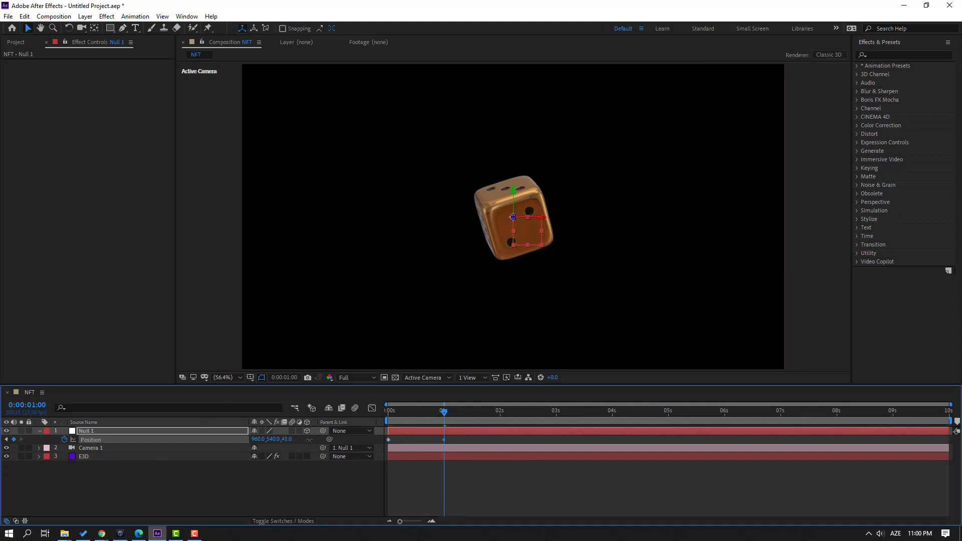
left_click_drag(288, 439, 316, 438)
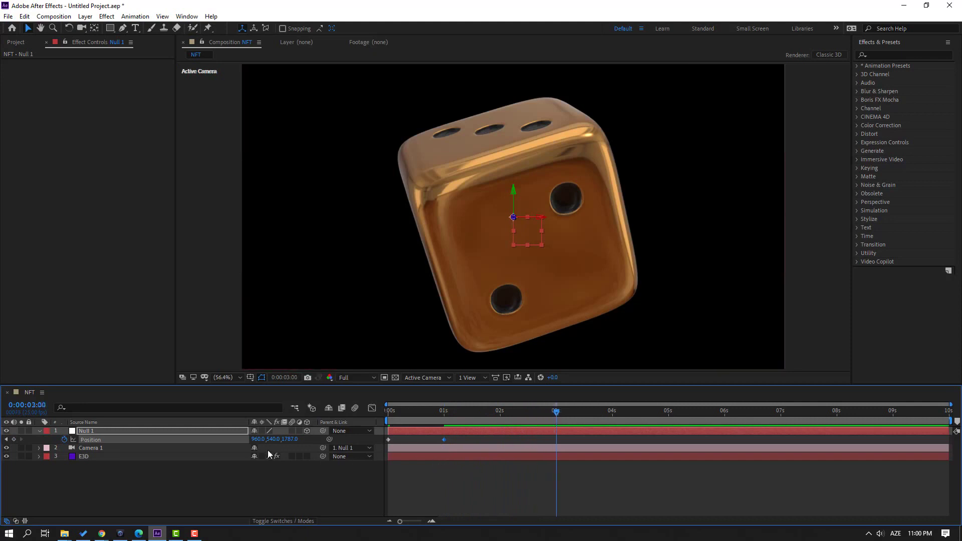
Copy the starting Position keyframe to 3s, shift the middle keyframe later, and select all three
left_click(388, 439)
key("ctrl+z")
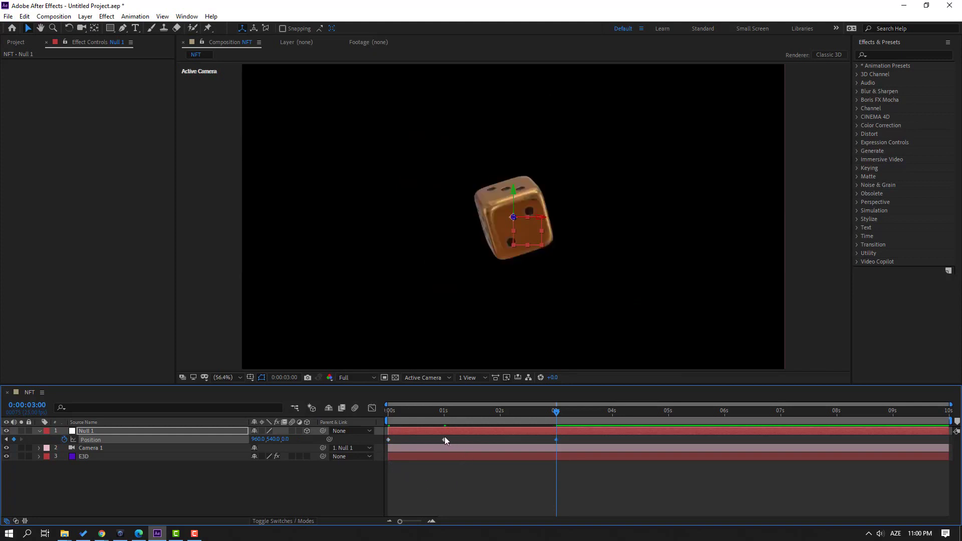
left_click_drag(444, 440, 468, 439)
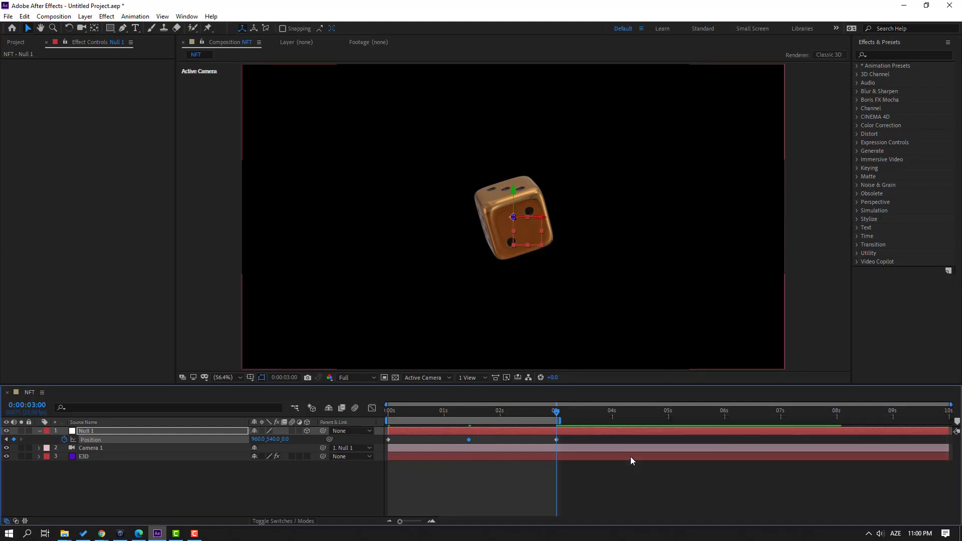
left_click_drag(567, 439, 385, 453)
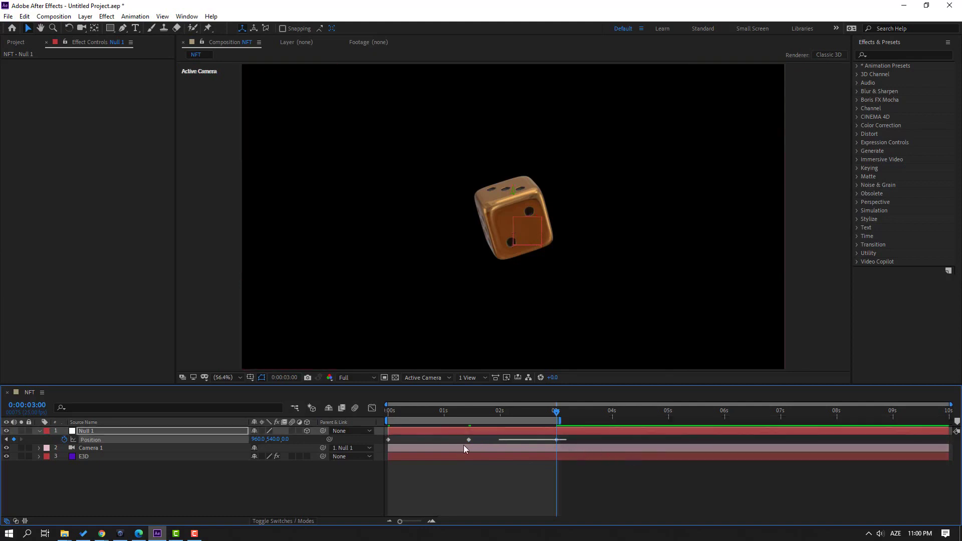
Apply Easy Ease to the Position keyframes and preview the zoom
right_click(388, 442)
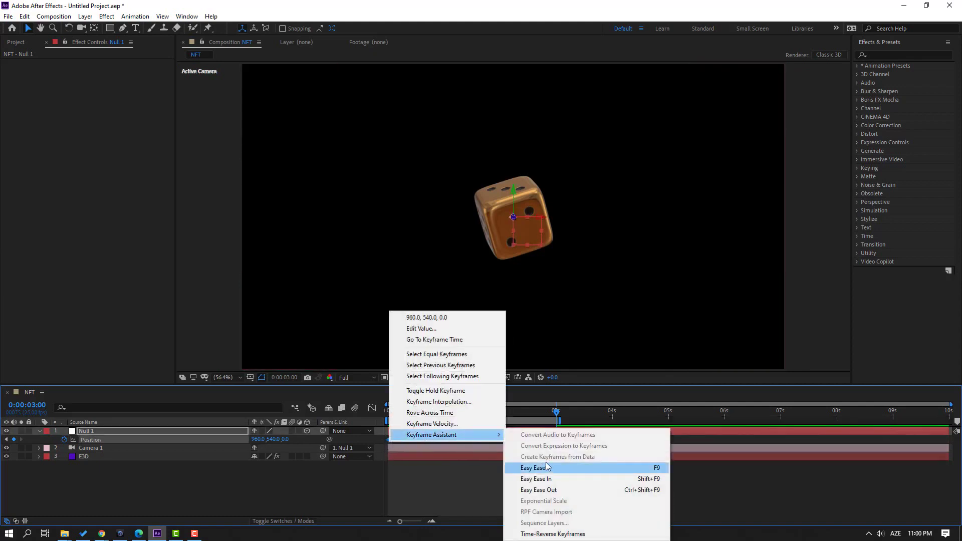
left_click(556, 465)
key("space")
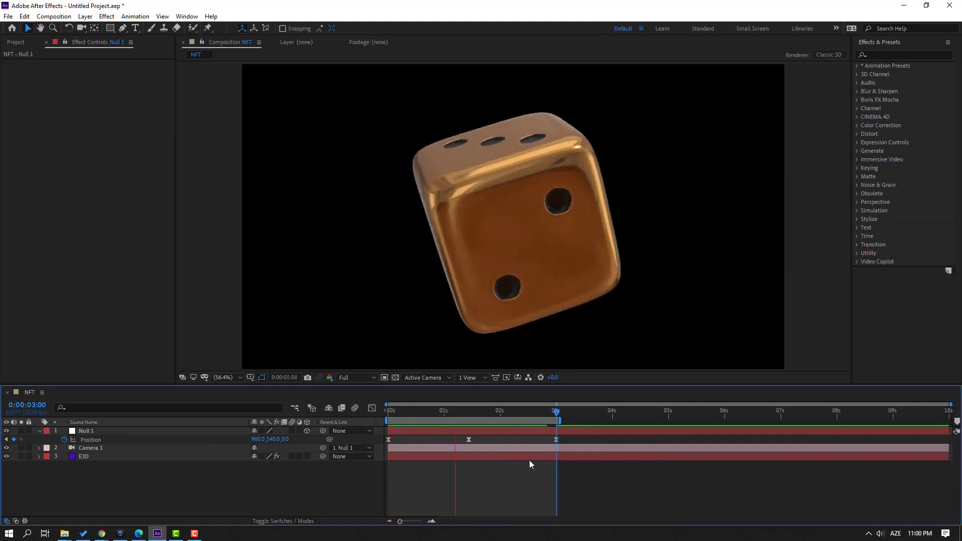
key("space")
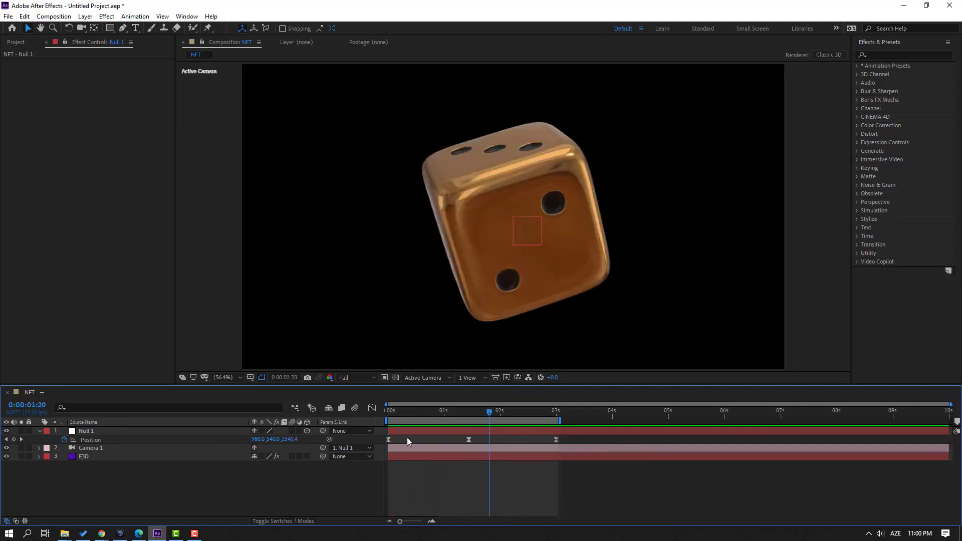
In the Graph Editor, sharpen the Position speed peaks, preview, and return to layer view
left_click(406, 440)
left_click(371, 410)
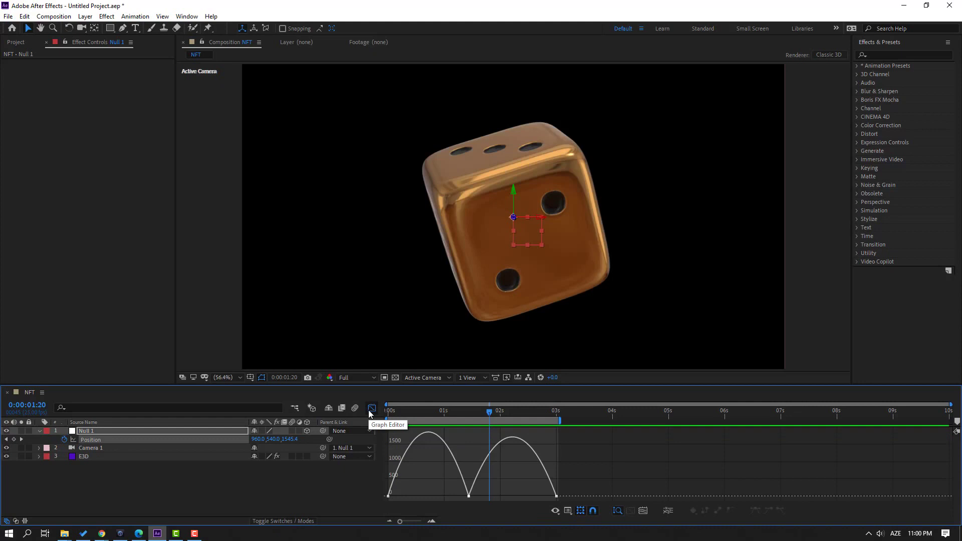
mouse_move(427, 494)
left_mouse_down()
mouse_move(493, 505)
mouse_move(420, 496)
left_mouse_up()
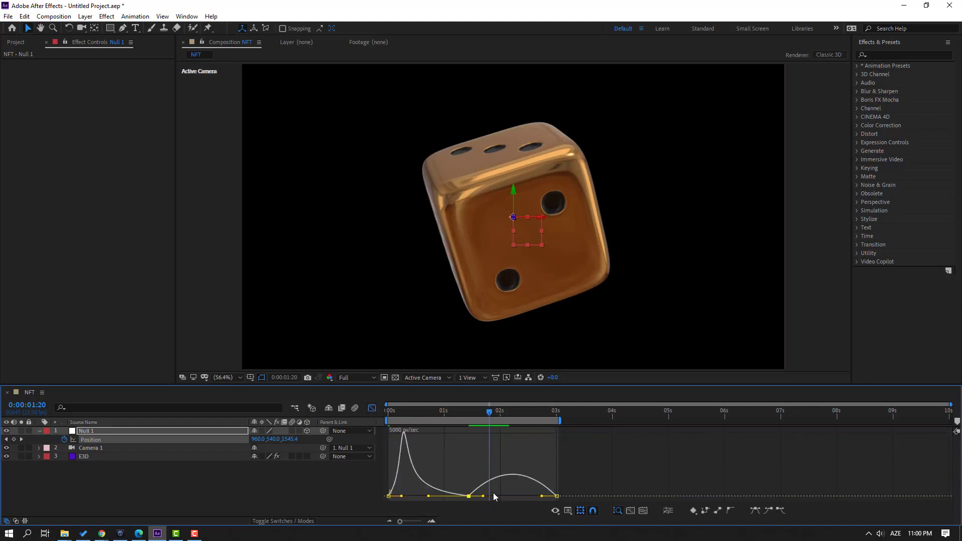
mouse_move(491, 490)
left_mouse_down()
mouse_move(452, 503)
mouse_move(518, 498)
left_mouse_up()
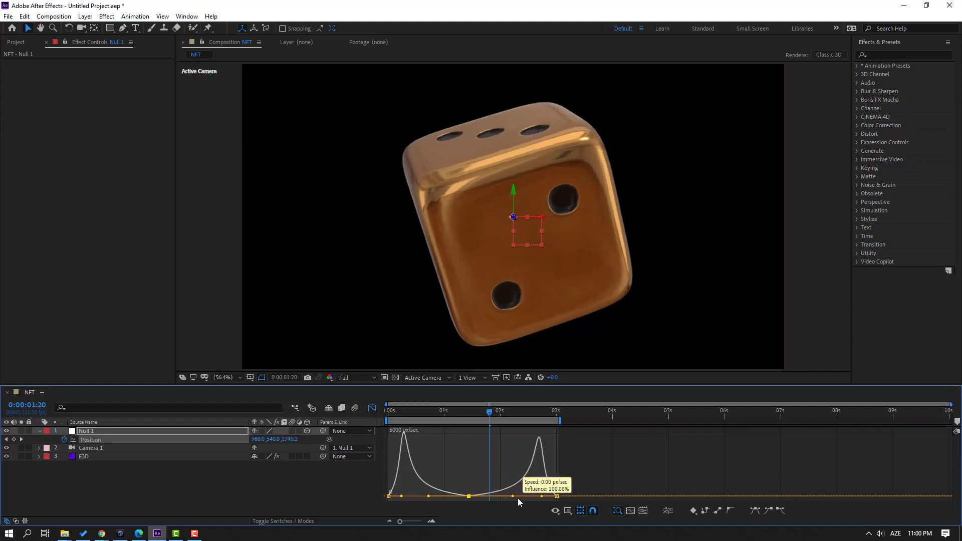
left_click(654, 468)
key("space")
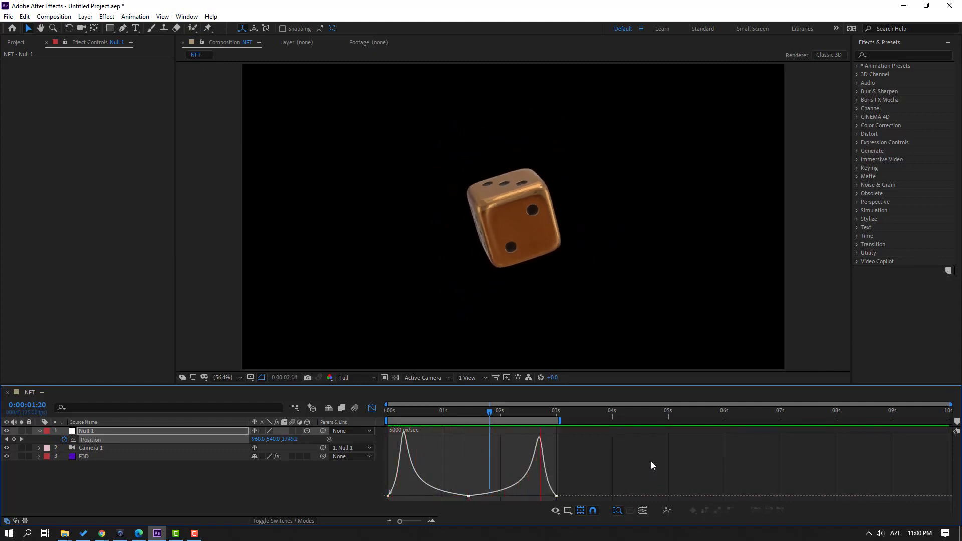
key("space")
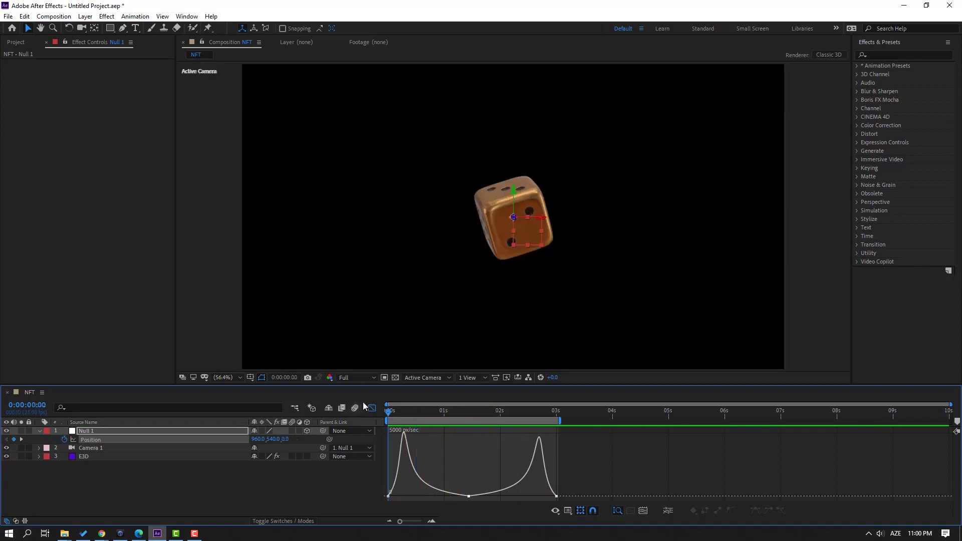
left_click(371, 408)
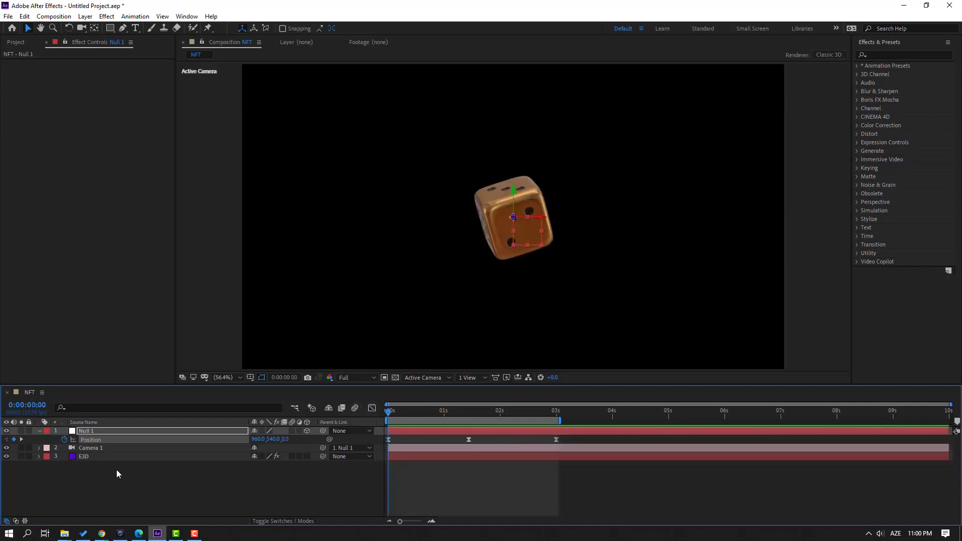
Expand E3D's World Transform > World Rotation and keyframe Y Rotation World at 0x
left_click(81, 458)
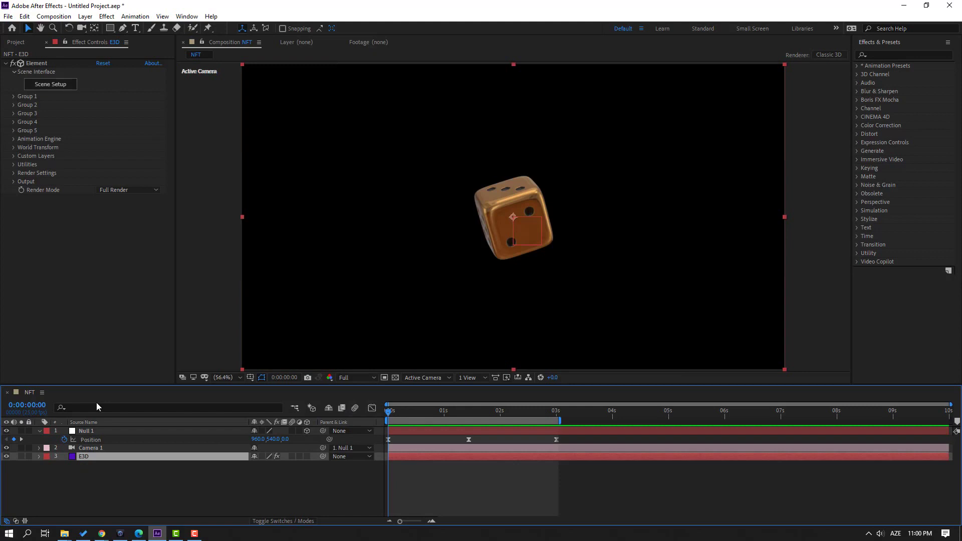
left_click(14, 148)
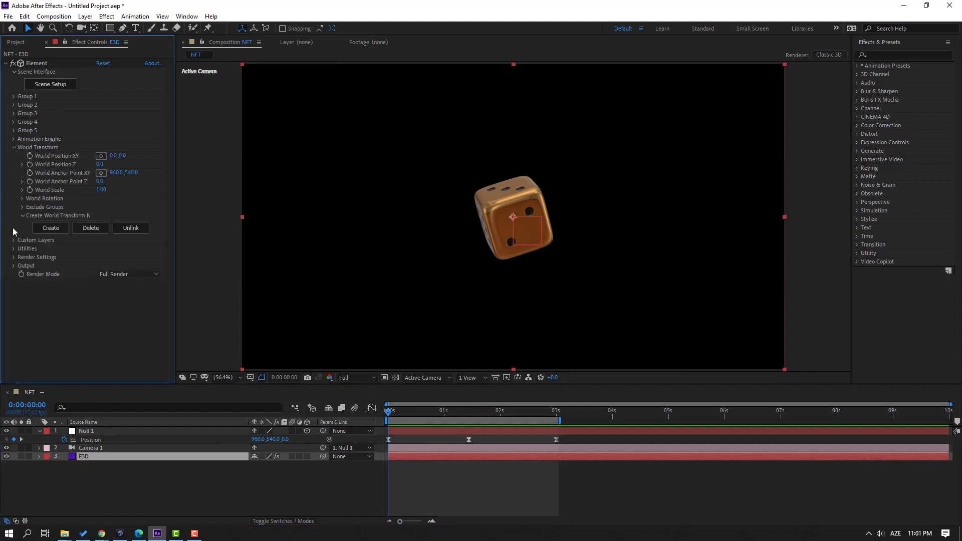
left_click(22, 198)
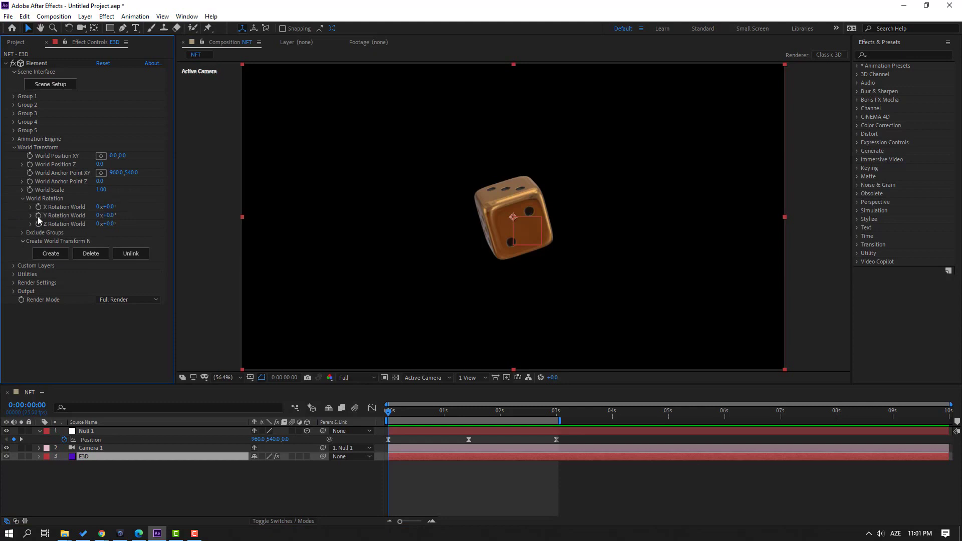
key("Return")
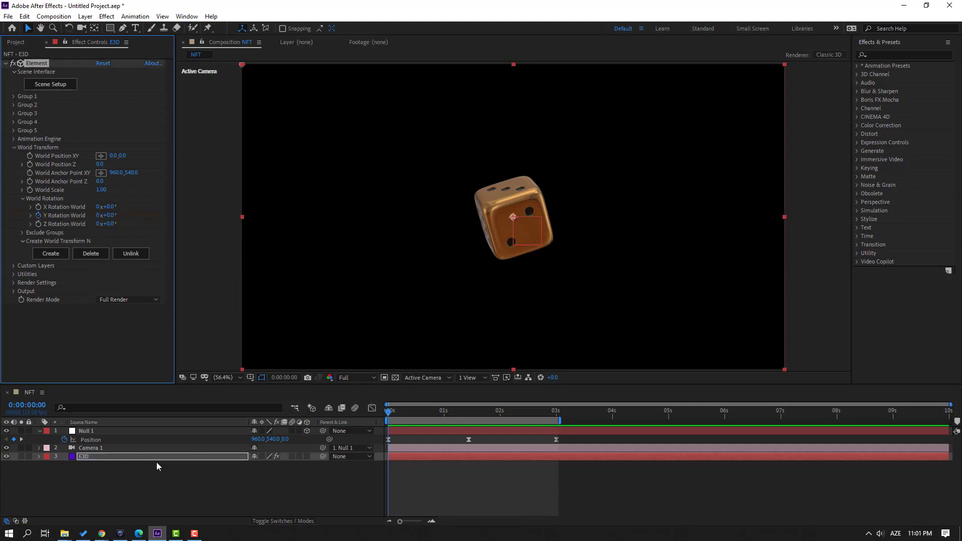
key("u")
Keyframe Y Rotation World to 1x mid-animation and 0x at 3s, then Easy Ease them
left_click_drag(388, 411, 472, 415)
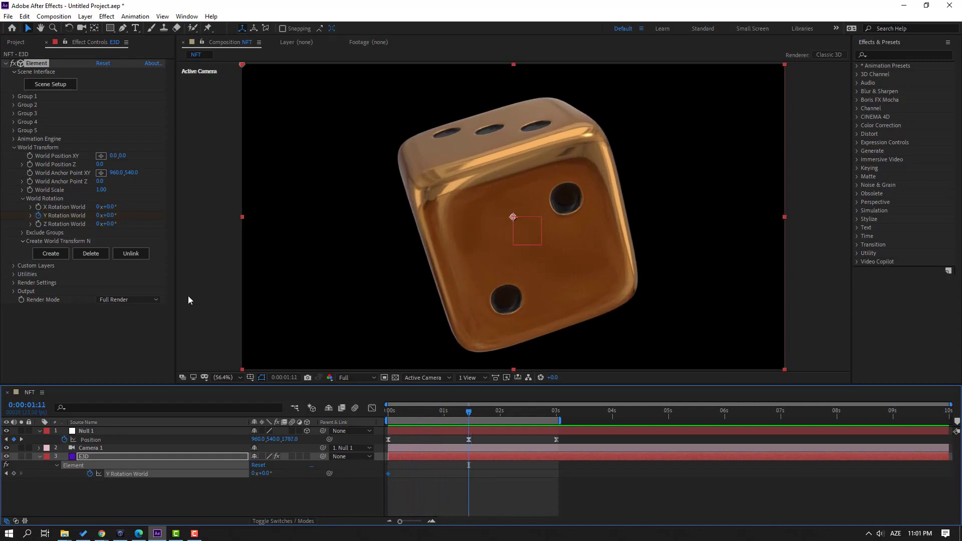
left_click(98, 216)
type("1")
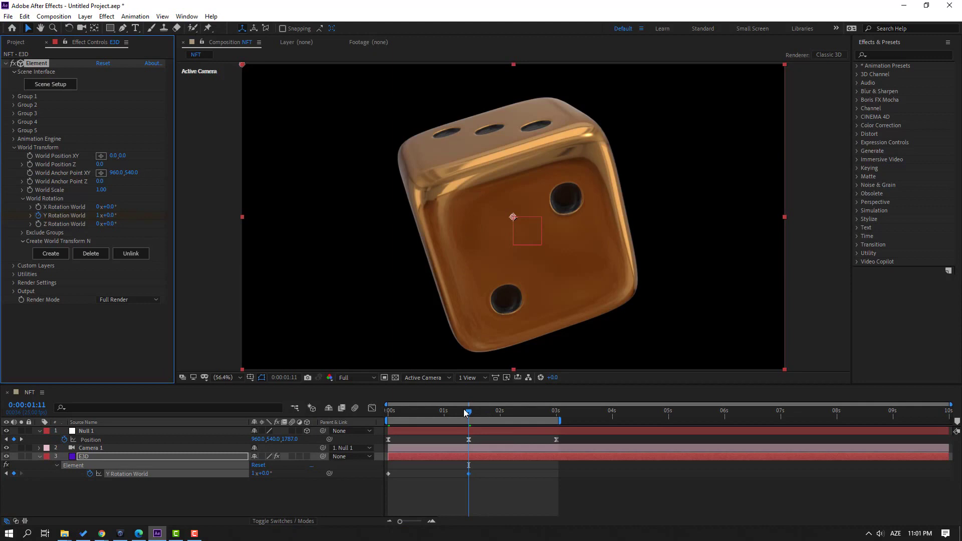
mouse_move(466, 412)
left_mouse_down()
mouse_move(409, 413)
mouse_move(555, 420)
left_mouse_up()
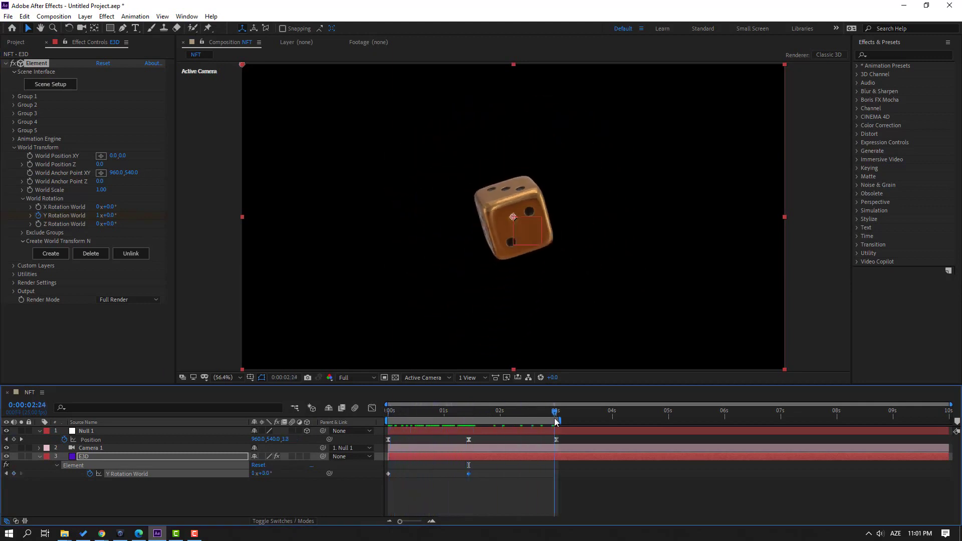
left_click(95, 217)
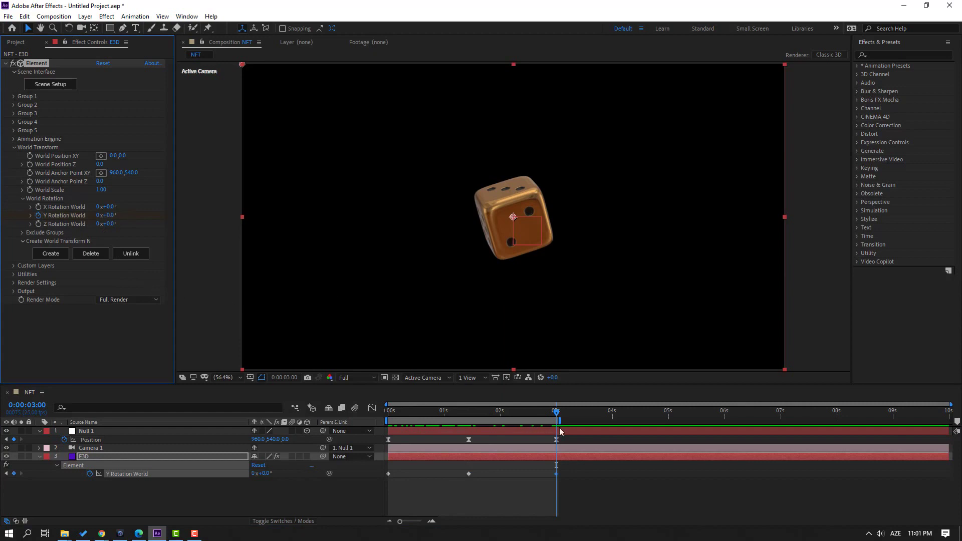
right_click(388, 474)
mouse_move(430, 466)
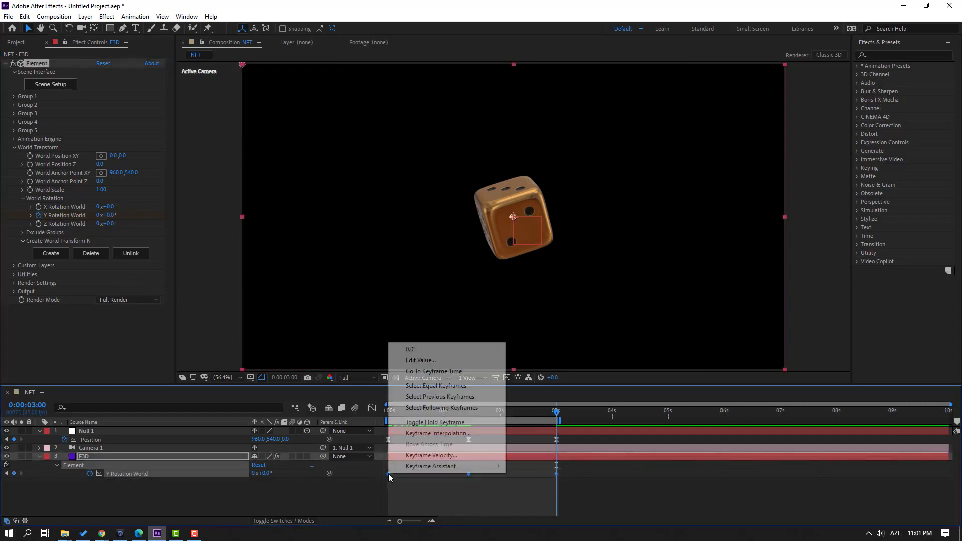
left_click(558, 400)
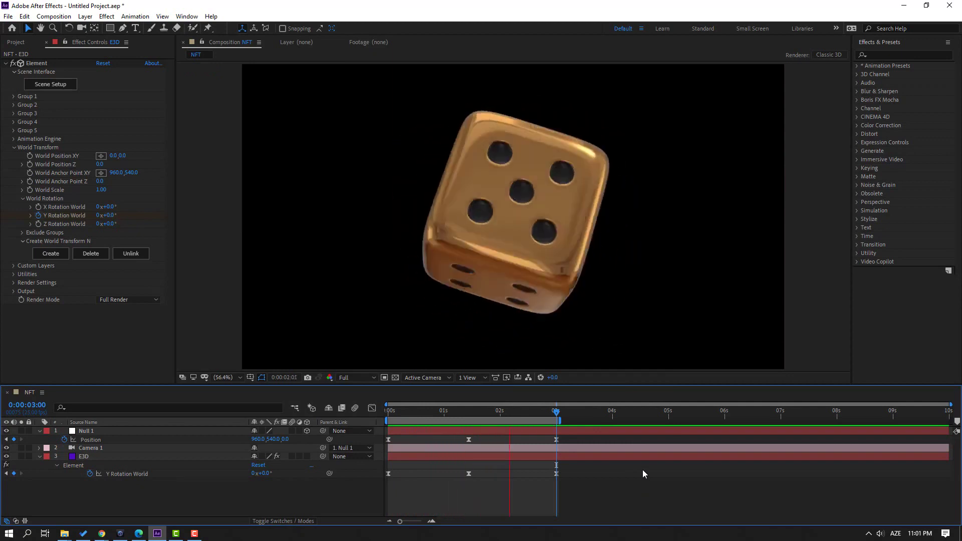
Widen the easing influence on the Y Rotation World keyframes in the speed graph
key("space")
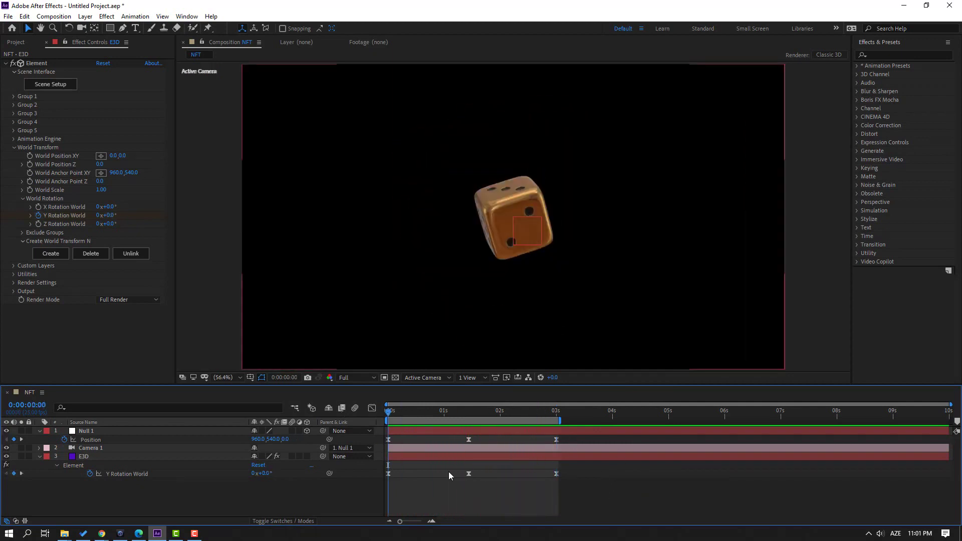
left_click_drag(558, 516, 386, 469)
left_click(372, 408)
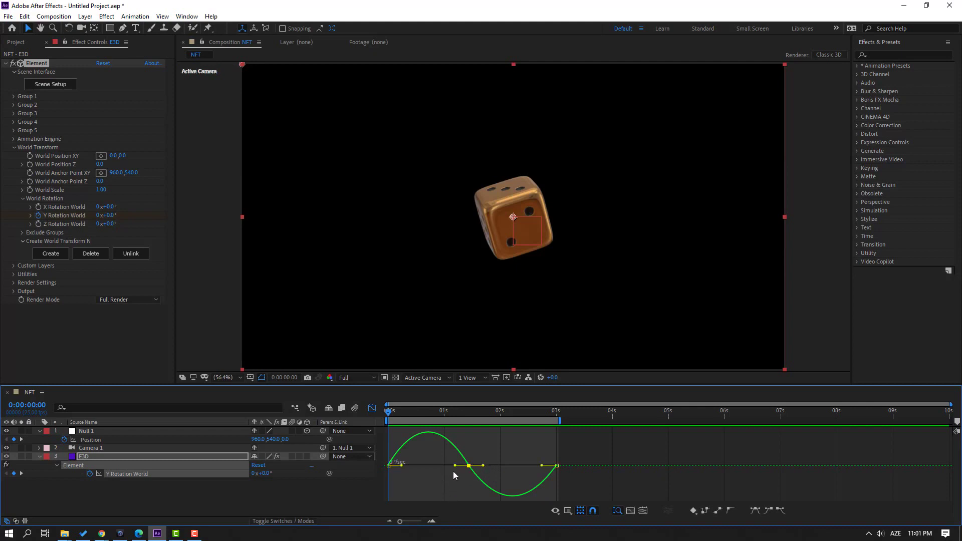
left_click_drag(454, 466, 420, 464)
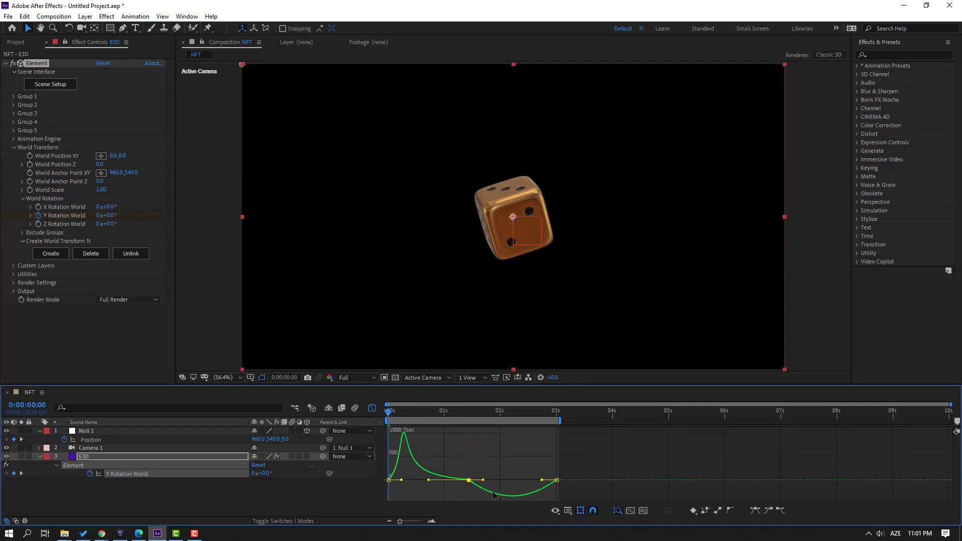
left_click_drag(486, 479, 509, 480)
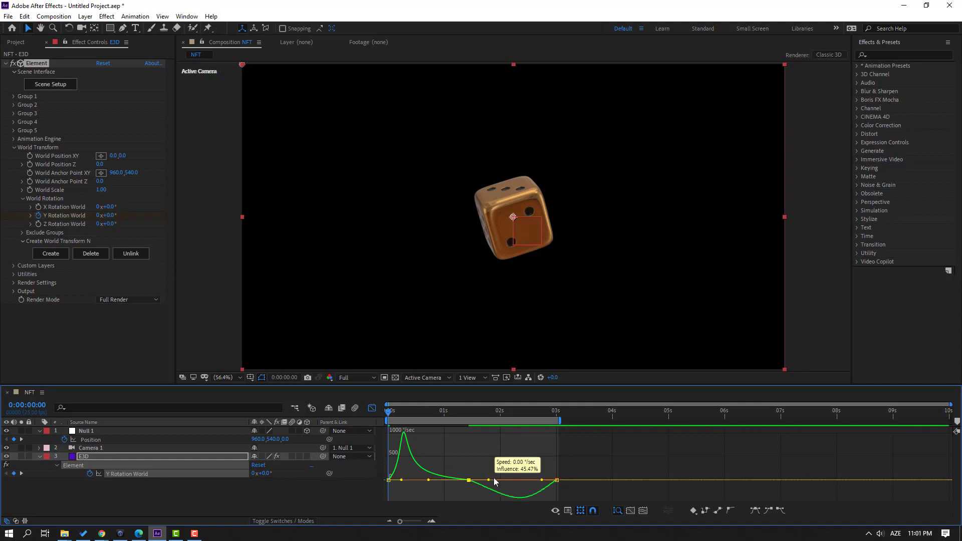
Preview the spinning, zooming die and switch back to layer bars
left_click(644, 453)
key("space")
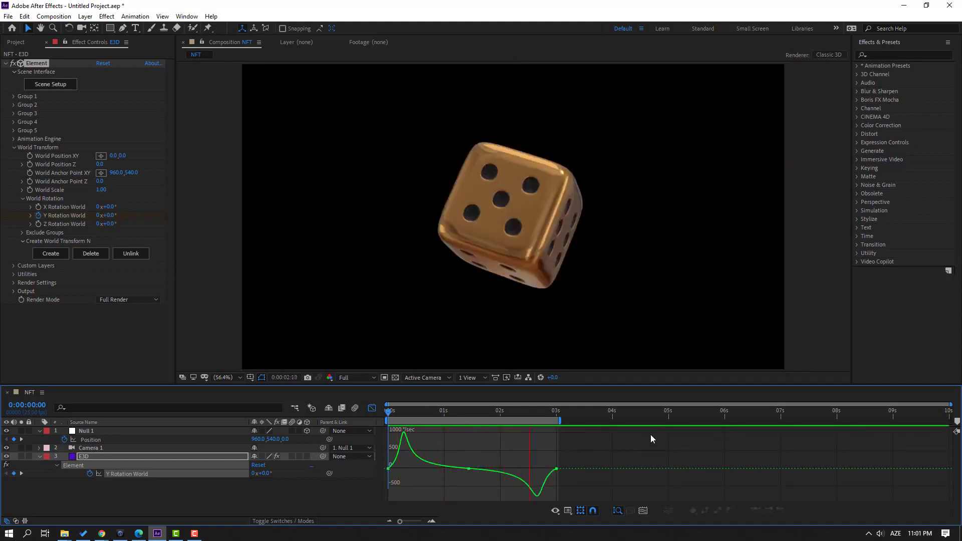
left_click(385, 411)
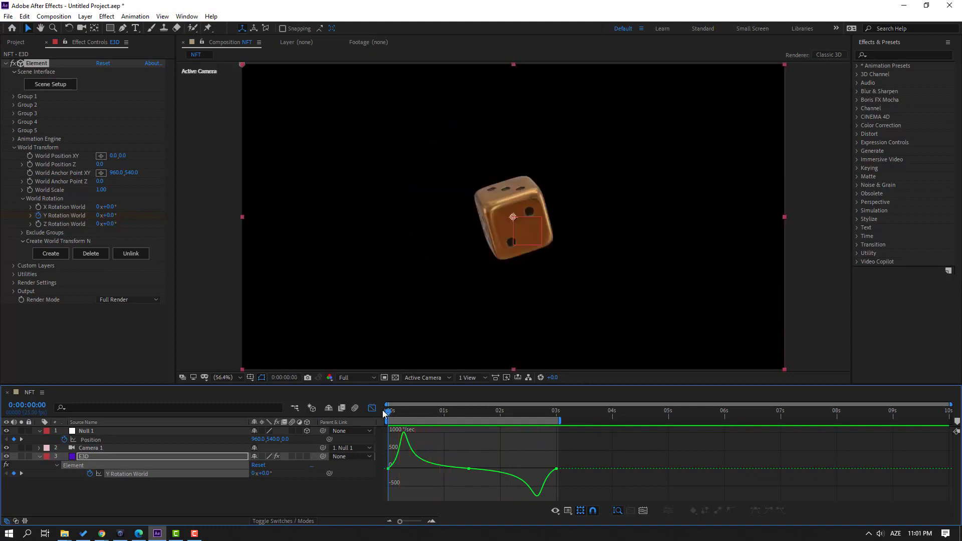
left_click(372, 408)
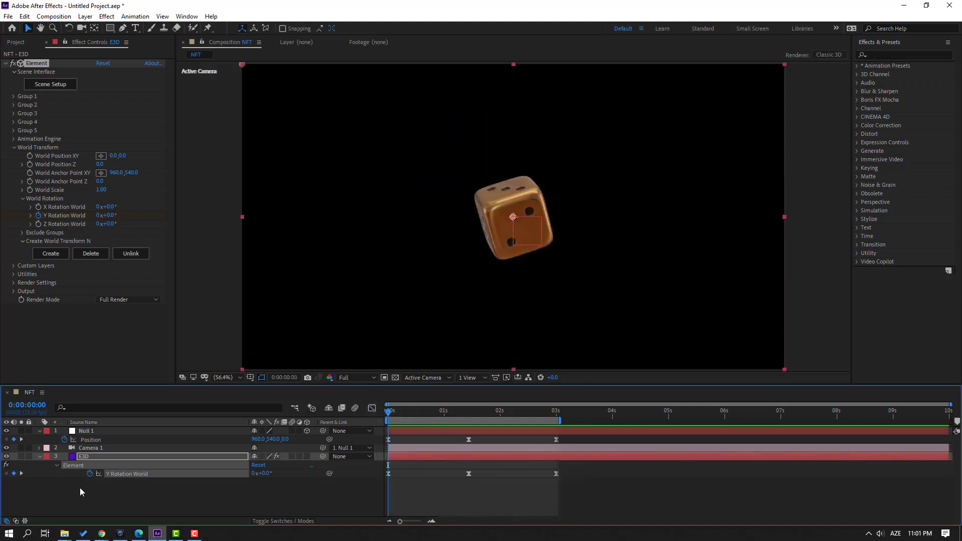
Expand Camera 1's options and turn Depth of Field on
left_click(40, 456)
left_click(44, 451)
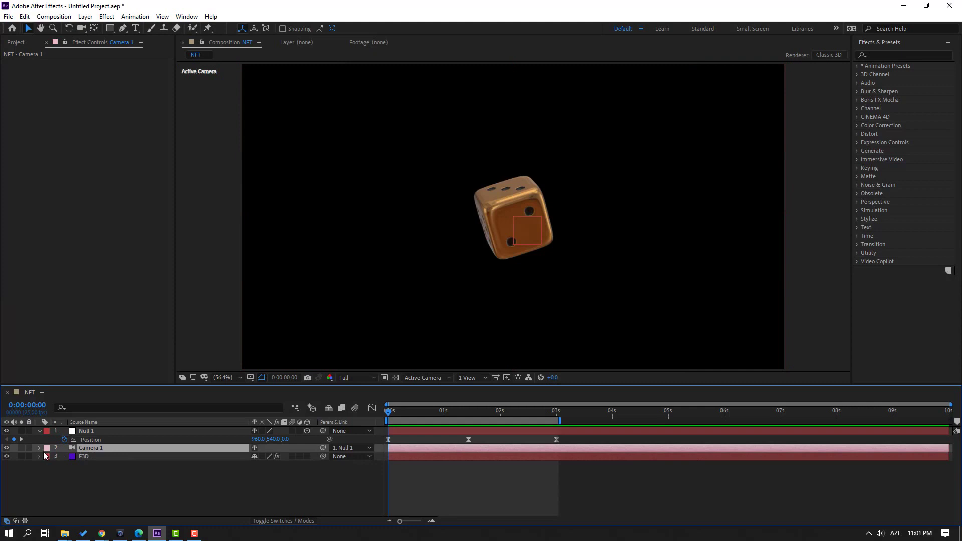
left_click(39, 448)
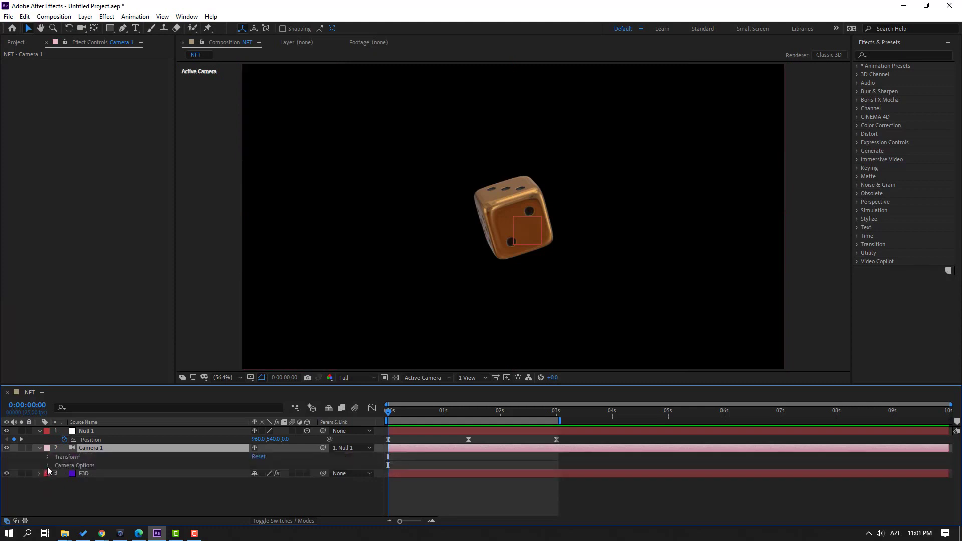
scroll(42, 484, "down", 3)
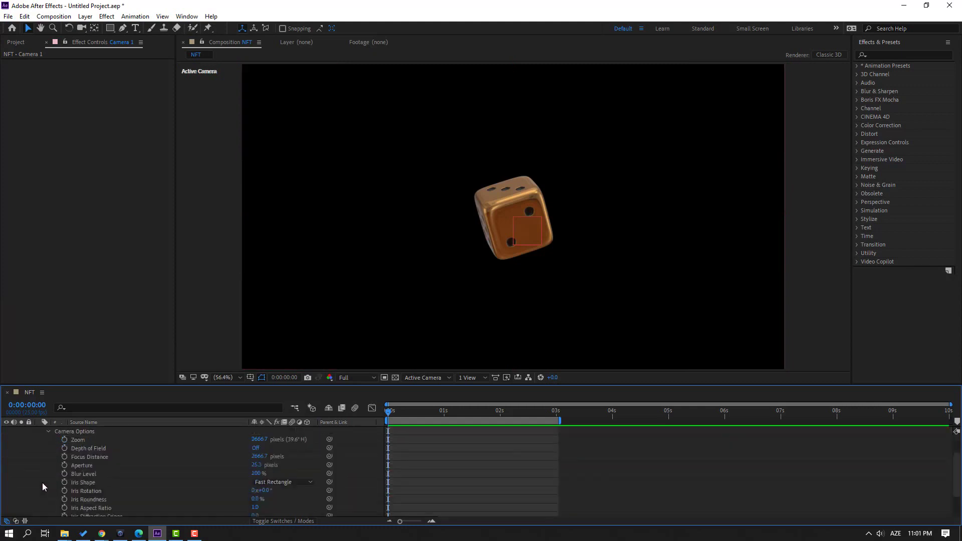
left_click(100, 450)
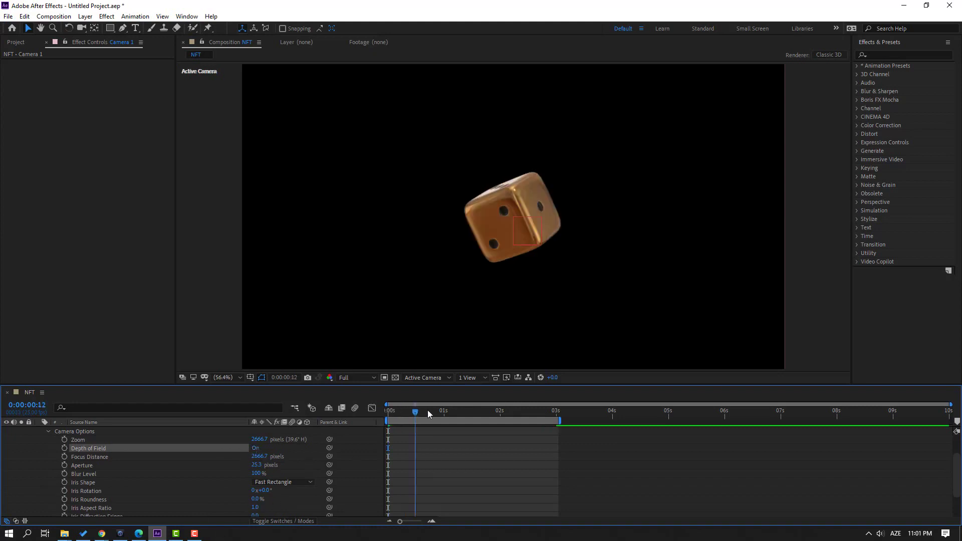
left_click_drag(427, 413, 467, 411)
At Quarter preview resolution, set Focus Distance to 839.7 and Aperture to 25
left_click(346, 379)
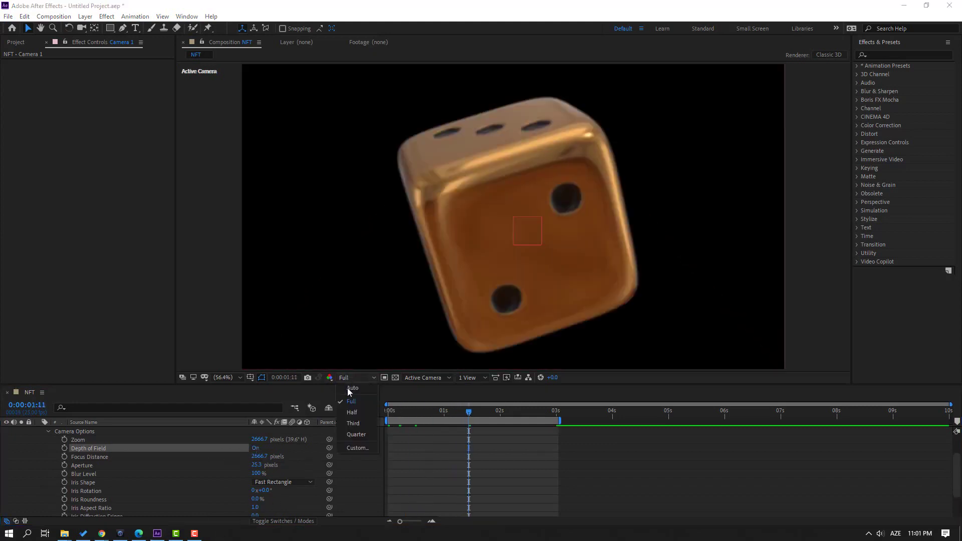
left_click(348, 435)
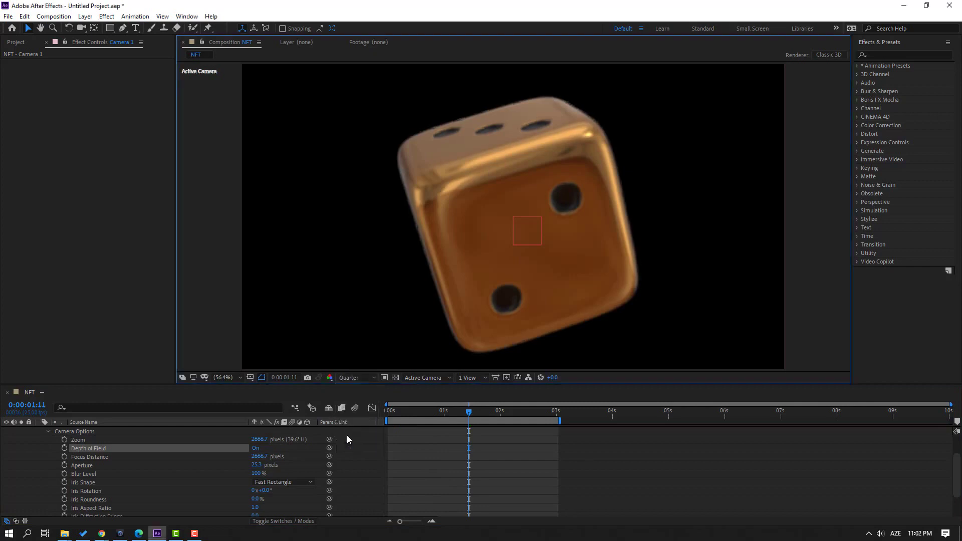
left_click(256, 465)
type("100")
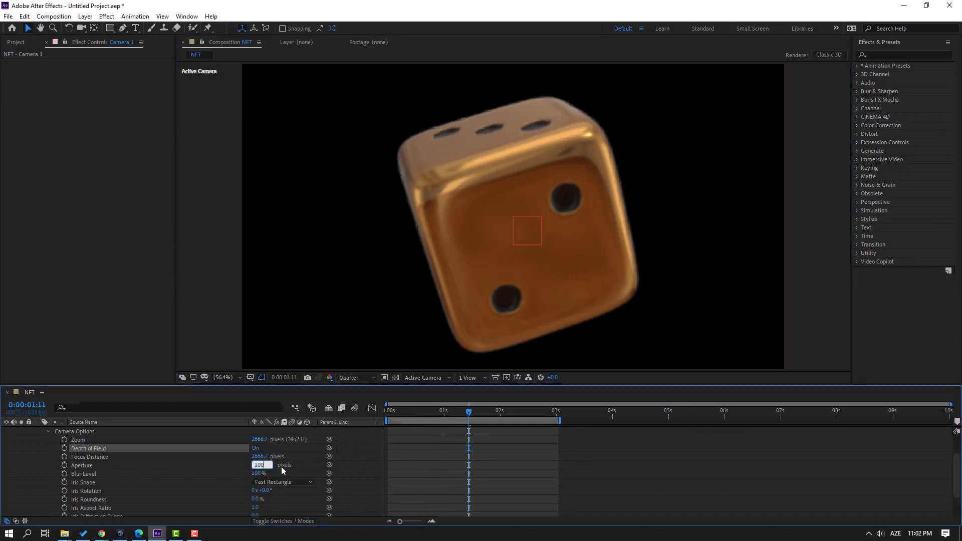
key("Return")
mouse_move(259, 457)
left_mouse_down()
mouse_move(272, 456)
mouse_move(72, 466)
left_mouse_up()
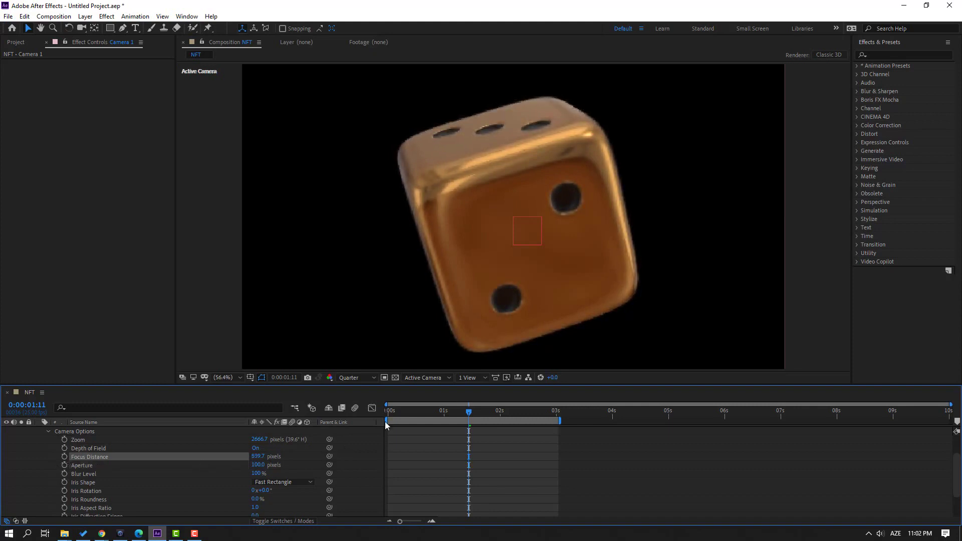
mouse_move(468, 412)
left_mouse_down()
mouse_move(389, 412)
mouse_move(430, 412)
left_mouse_up()
left_click(264, 466)
type("2")
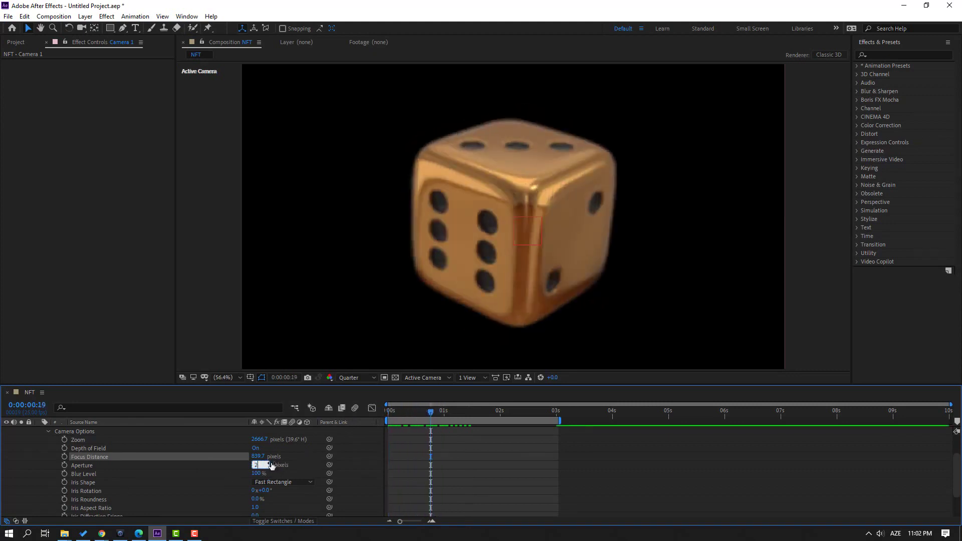
key("Return")
left_click_drag(430, 411, 371, 419)
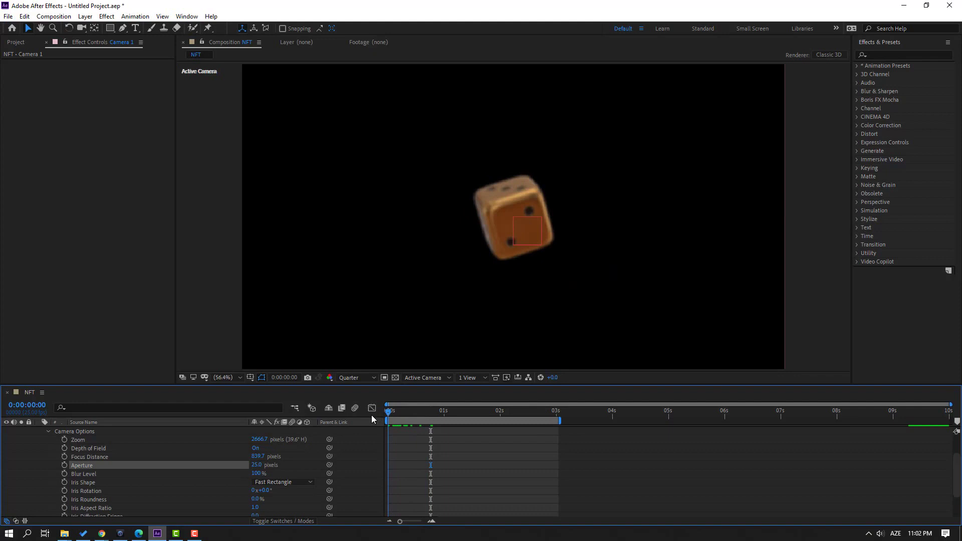
Restore Full preview resolution and scrub the animation to review the focus blur
left_click(364, 376)
left_click(354, 400)
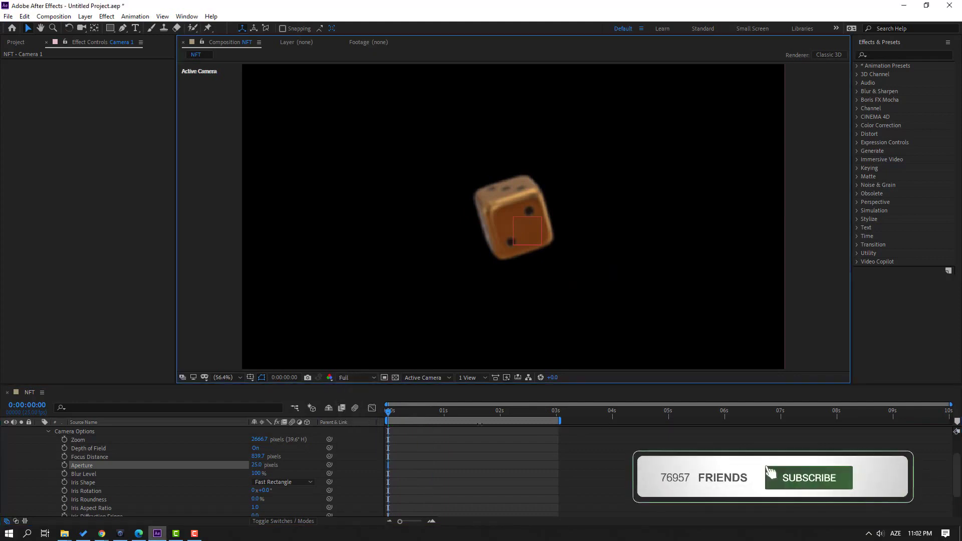
left_click_drag(388, 411, 550, 411)
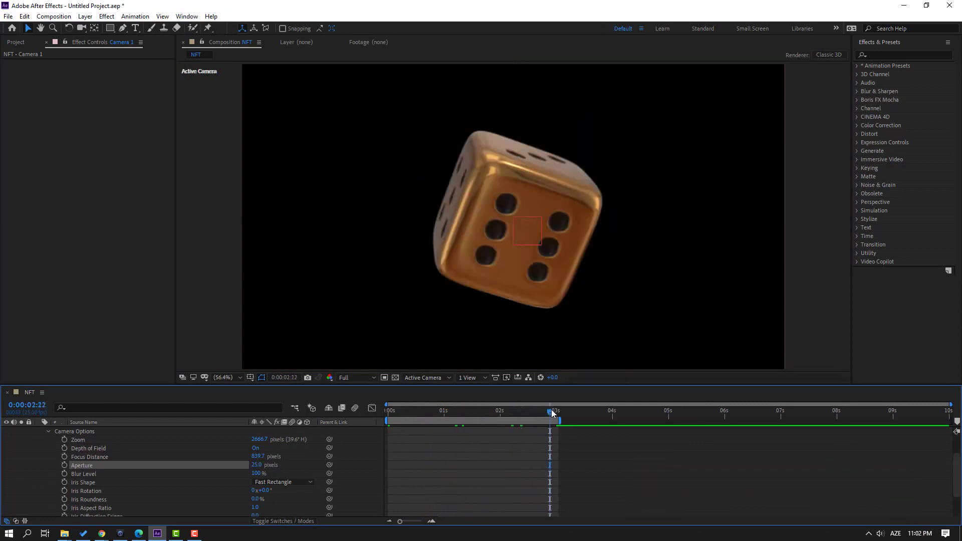
left_click_drag(551, 409, 368, 411)
scroll(194, 473, "up", 3)
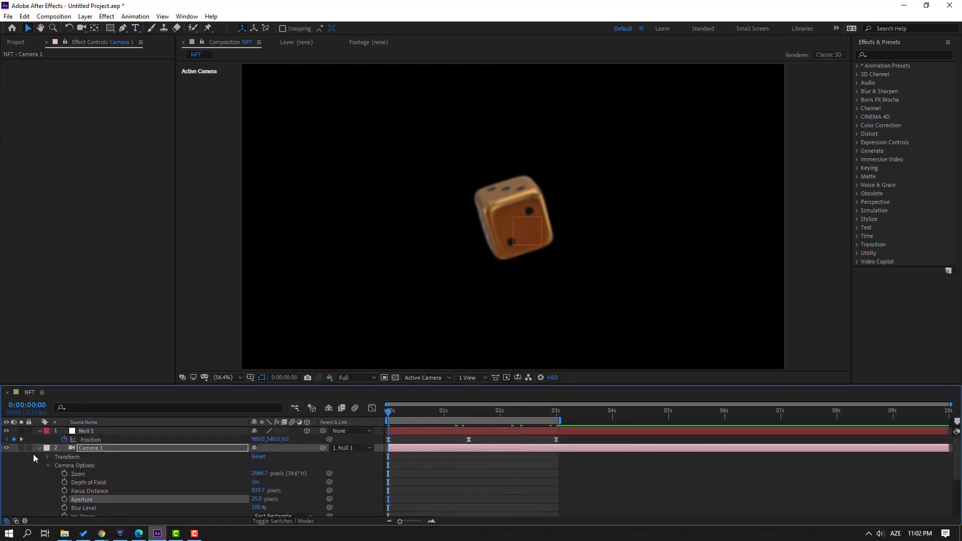
Expand E3D's Render Settings and view a mid-animation frame at 100%
left_click(38, 448)
left_click(82, 457)
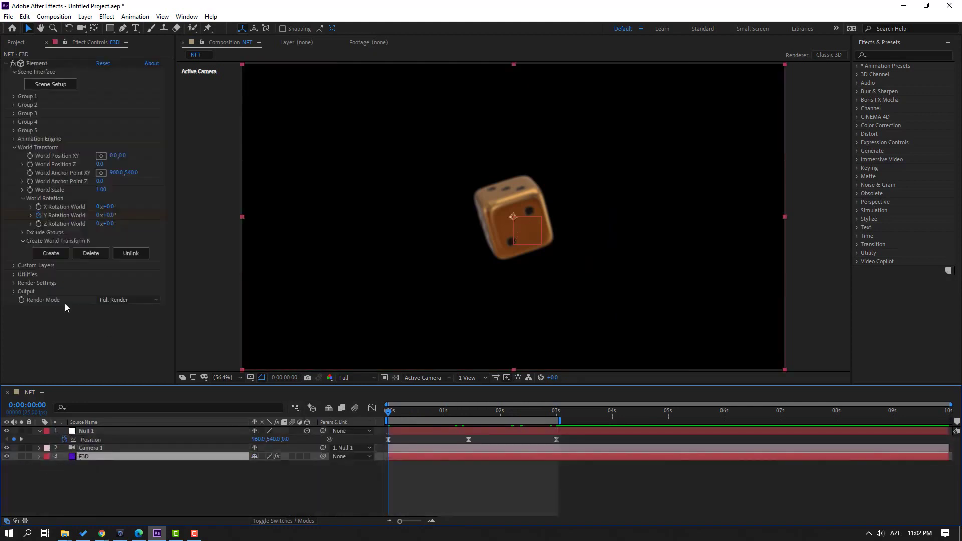
left_click(13, 282)
scroll(8, 300, "down", 1)
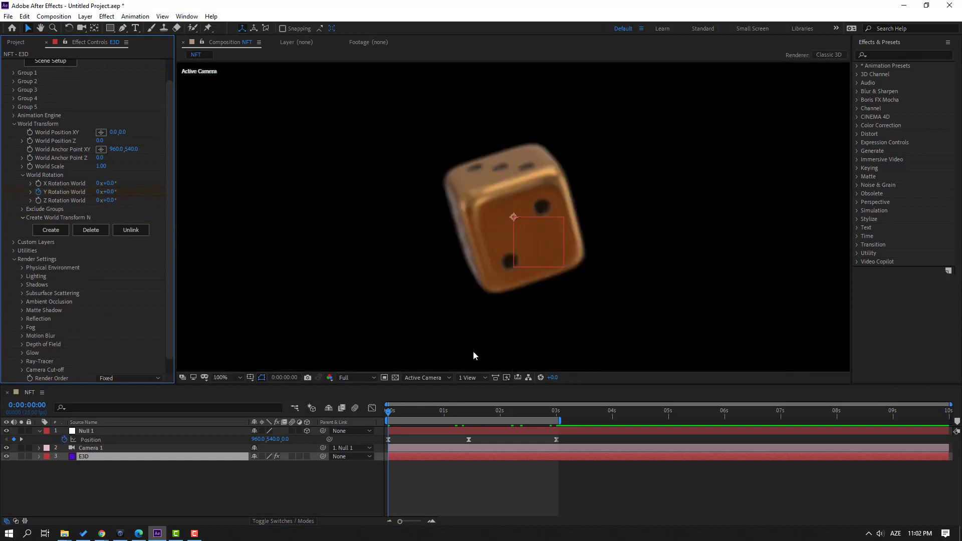
left_click(469, 411)
key("slash")
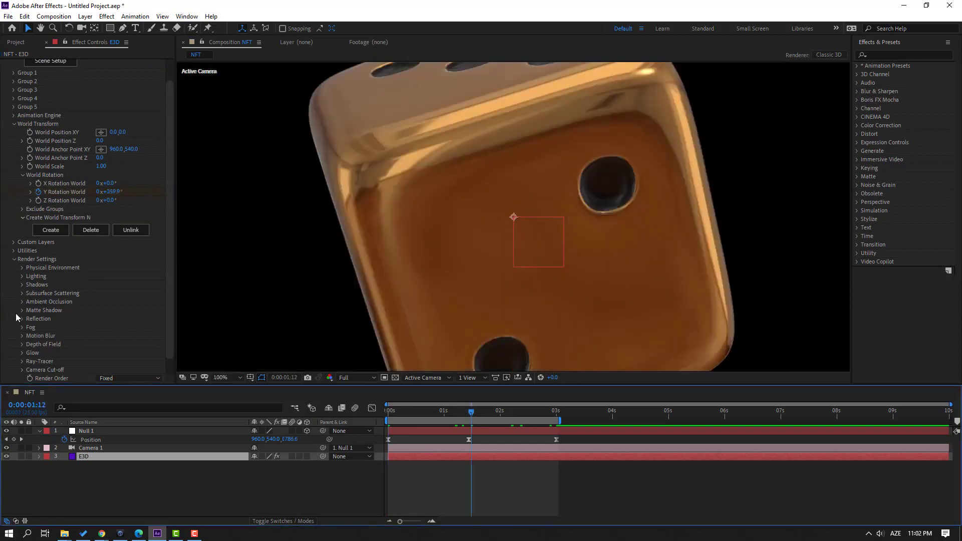
Expand Ambient Occlusion, tick Enable AO, and set SSAO Intensity to 10
left_click(21, 301)
scroll(21, 301, "down", 2)
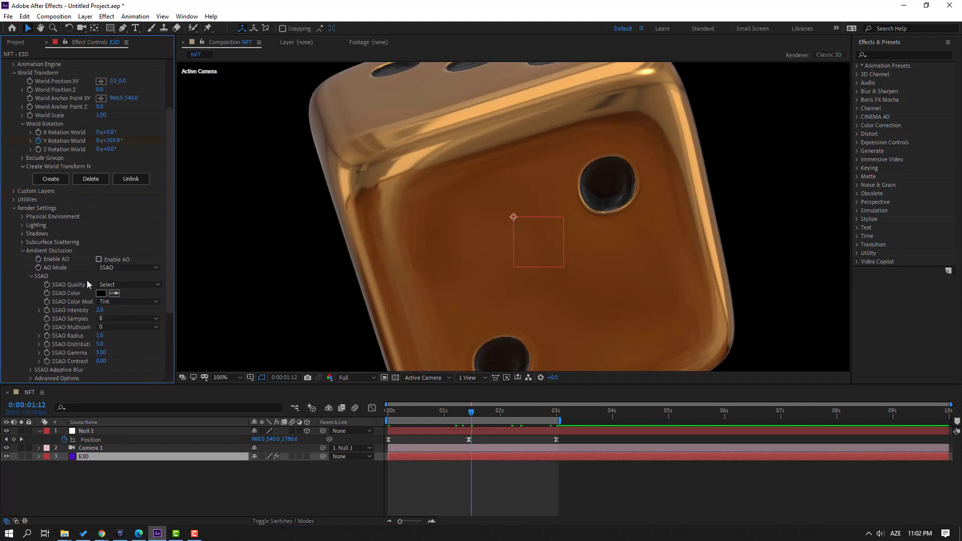
left_click(98, 260)
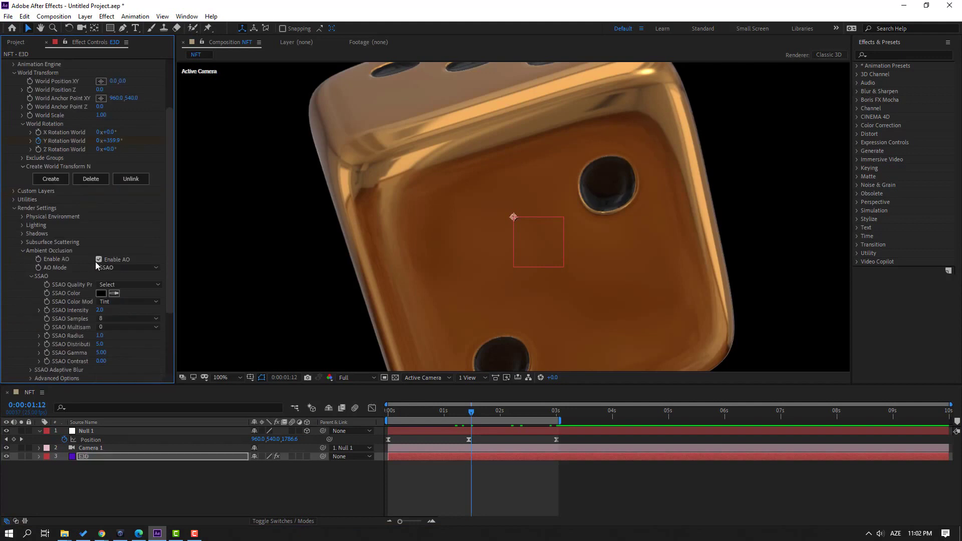
left_click(99, 310)
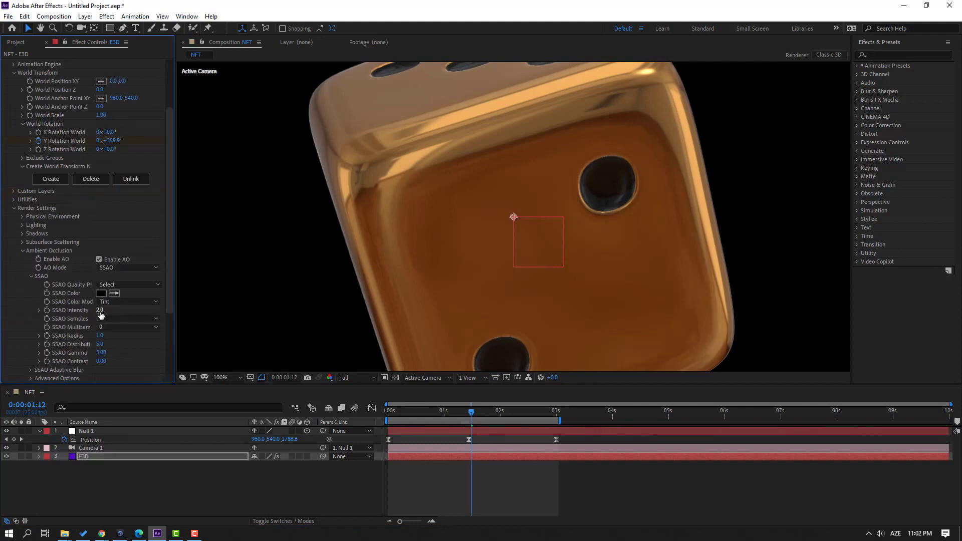
type("10")
key("Return")
scroll(416, 191, "down", 2)
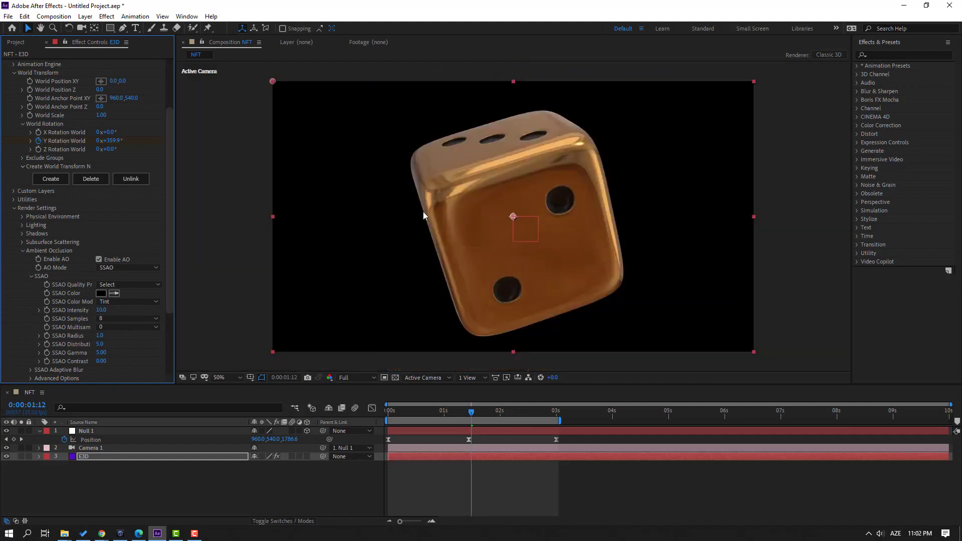
Set the Add Lighting preset in Element 3D's Render Settings to Cinema
left_click(22, 252)
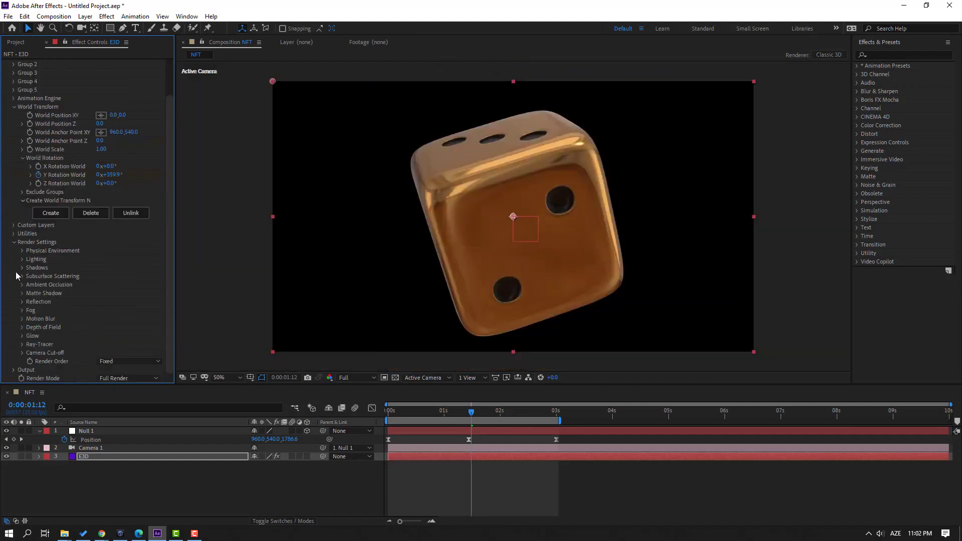
left_click(22, 259)
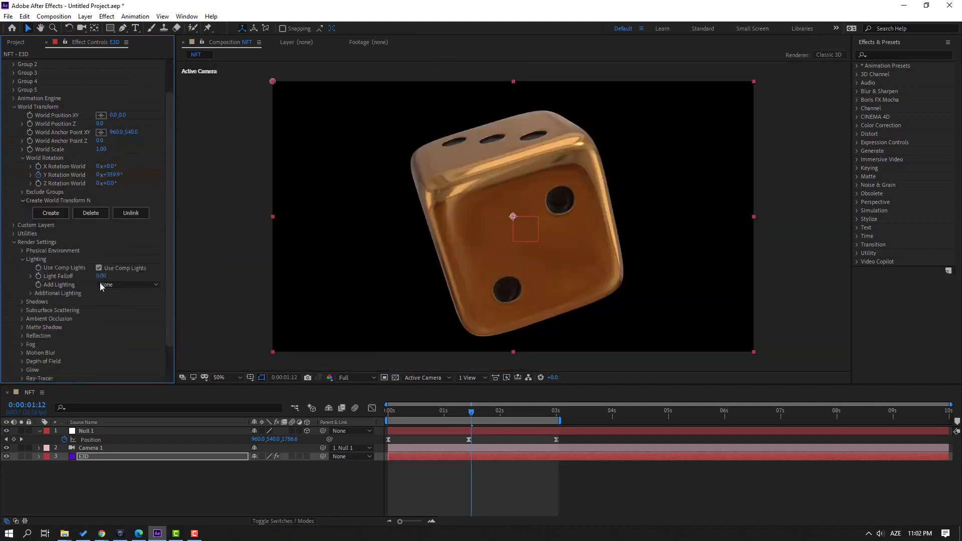
left_click(125, 285)
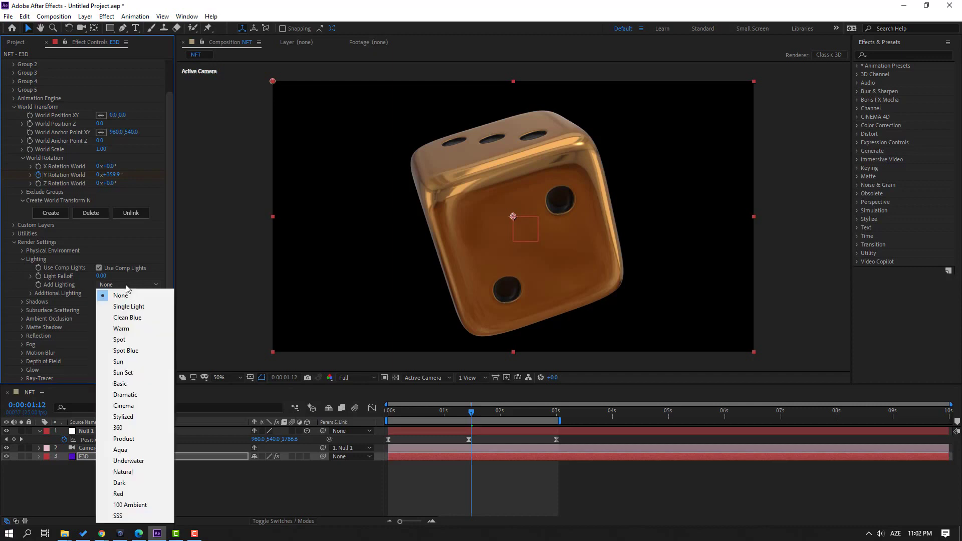
left_click(131, 409)
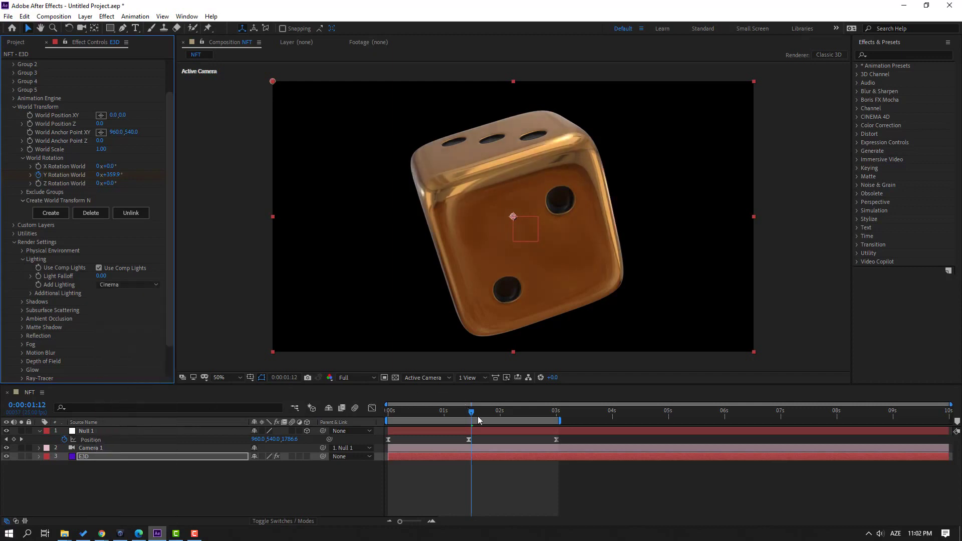
Create a purple solid named BG and move it to the bottom of the layer stack
left_click(138, 475)
right_click(115, 478)
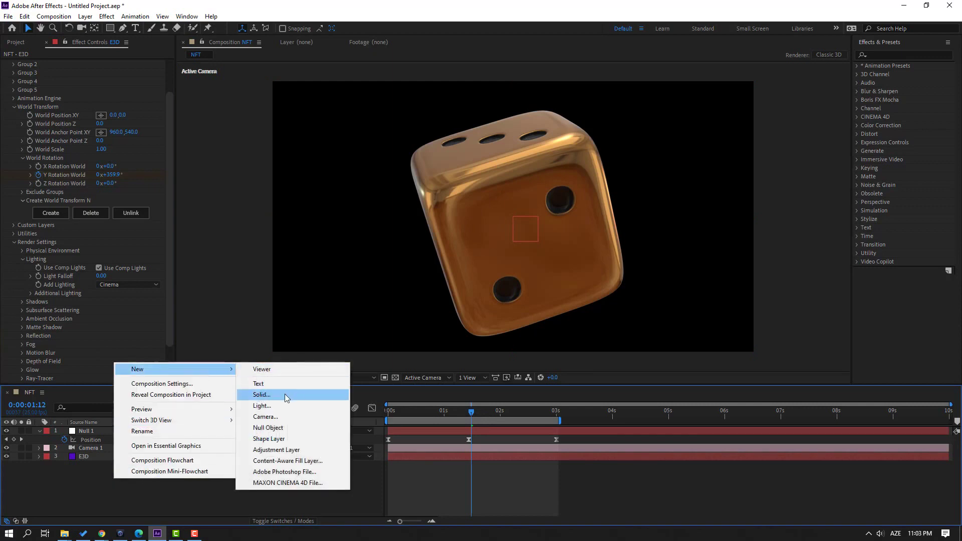
left_click(261, 395)
type("BG")
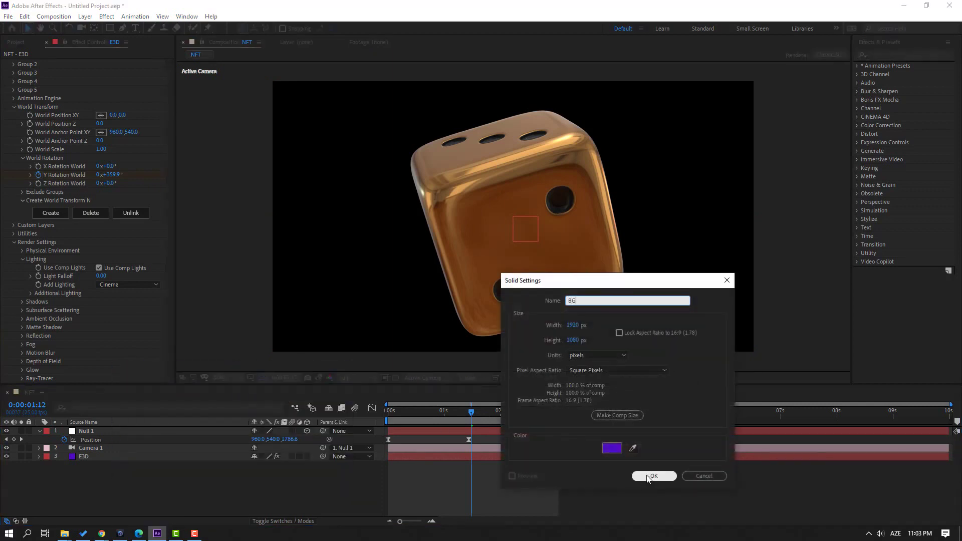
left_click(648, 476)
left_click_drag(89, 445, 115, 480)
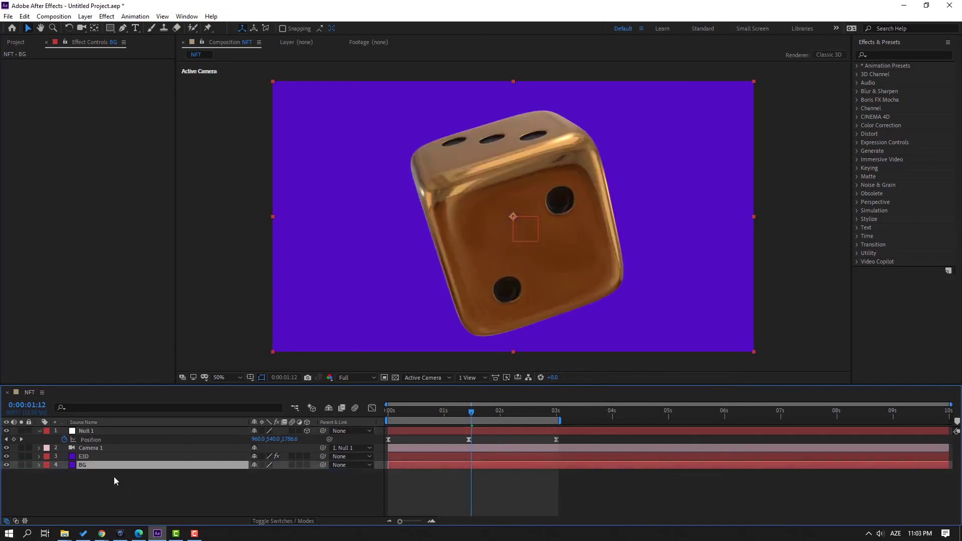
left_click(886, 53)
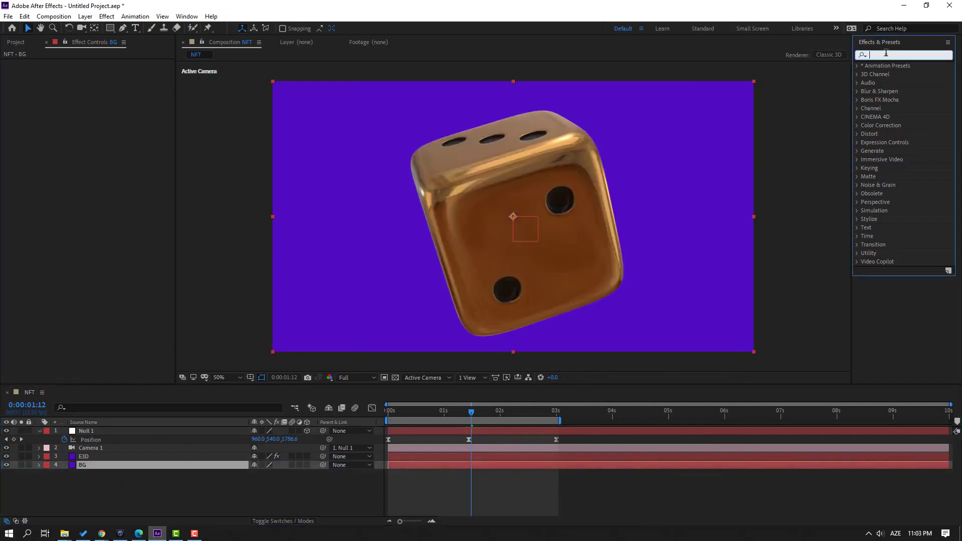
type("g")
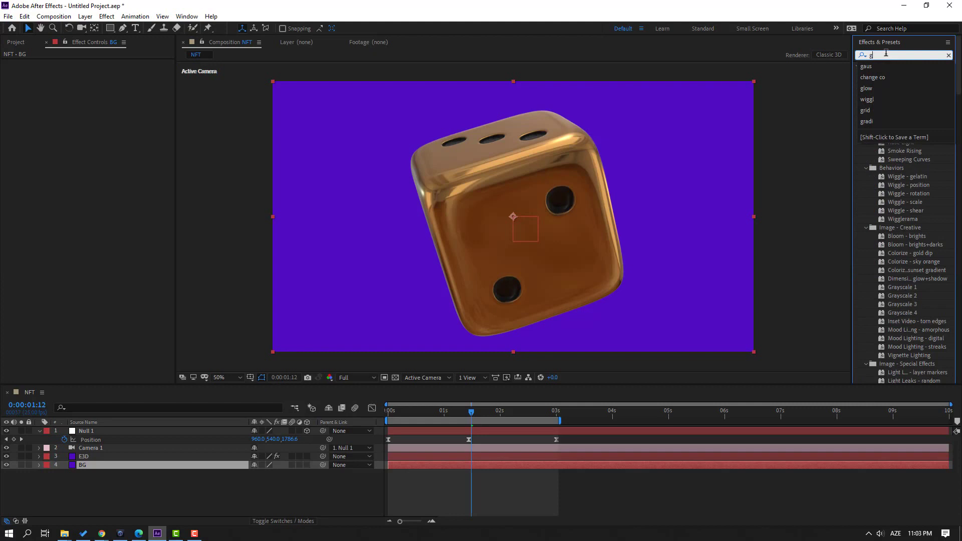
type("radi")
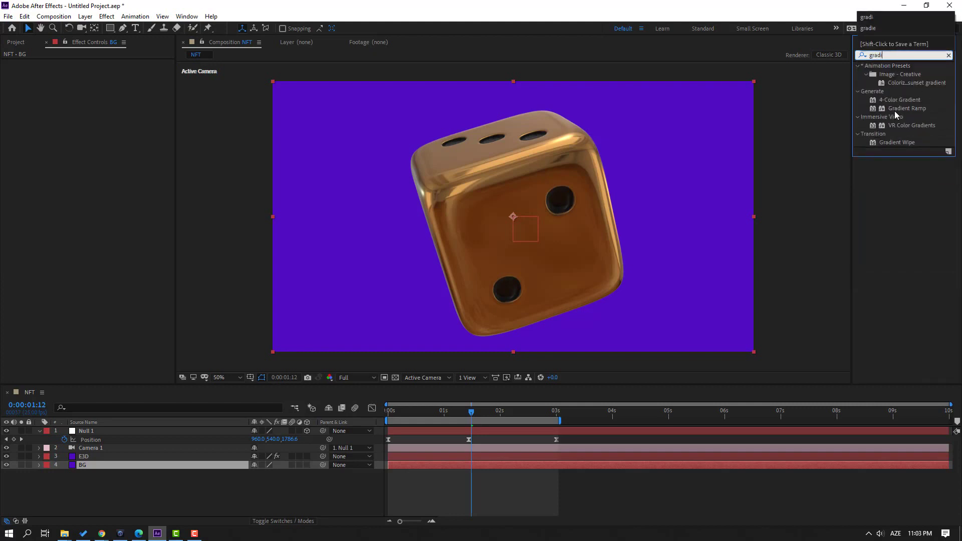
Apply Gradient Ramp to the BG layer with a Radial ramp shape
left_click_drag(905, 108, 120, 466)
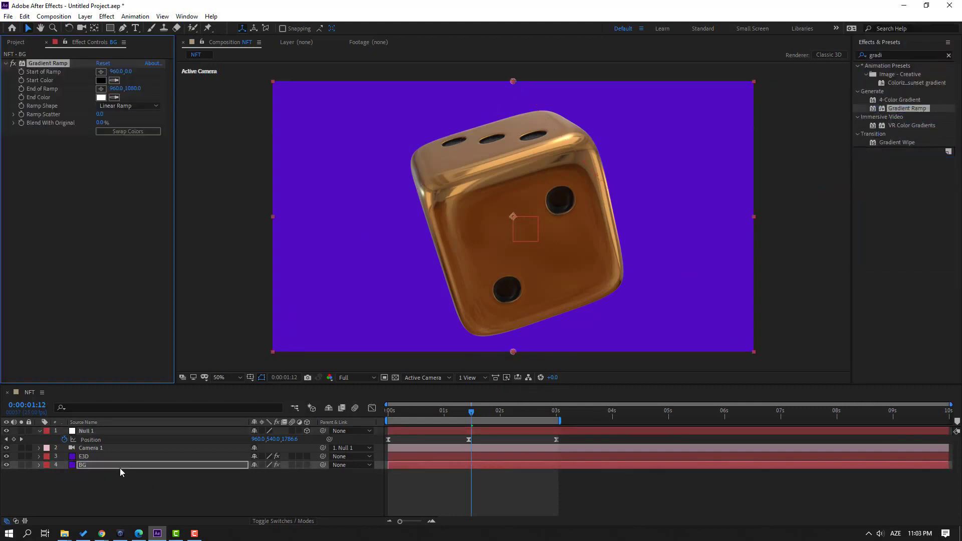
left_click(125, 108)
left_click(132, 130)
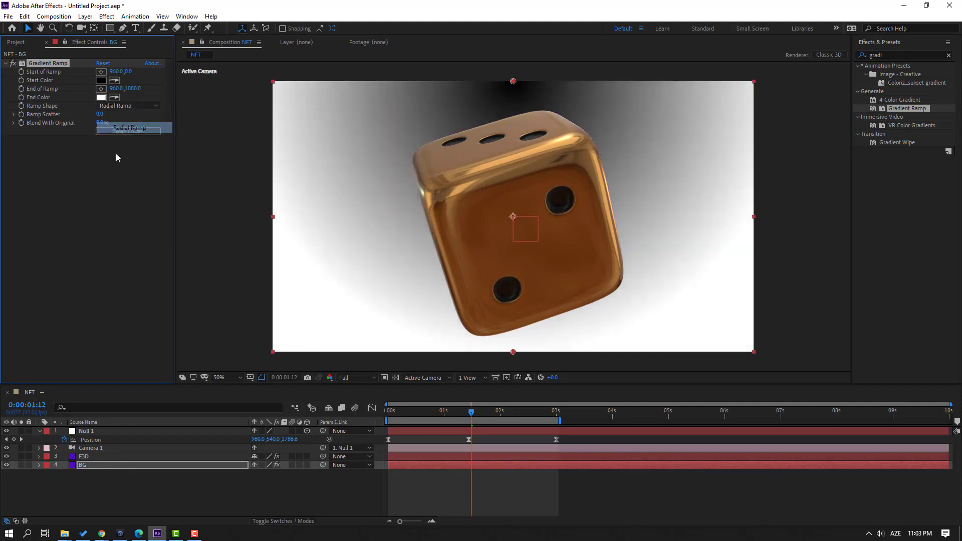
Set the gradient's end colour to near-black and its start colour even darker
left_click(100, 97)
left_click_drag(581, 483, 535, 491)
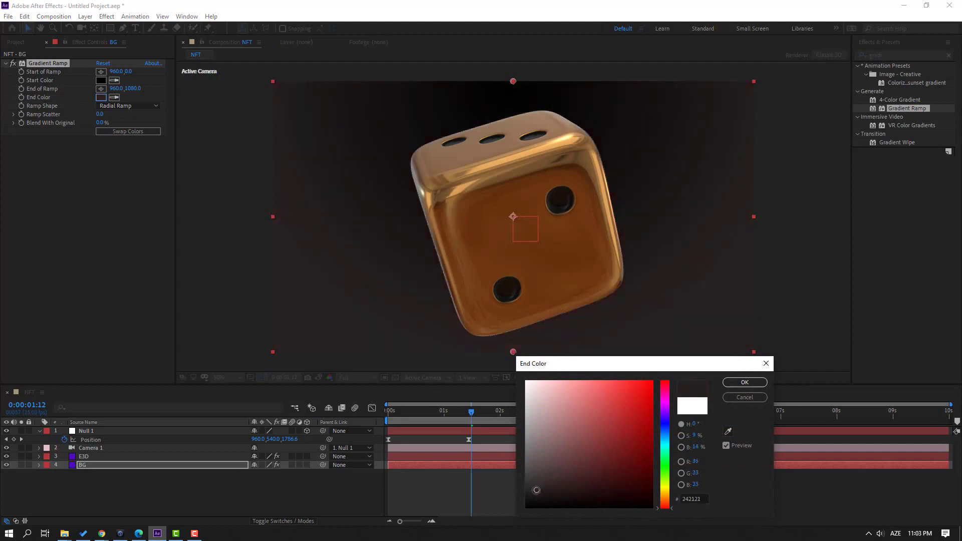
left_click(740, 384)
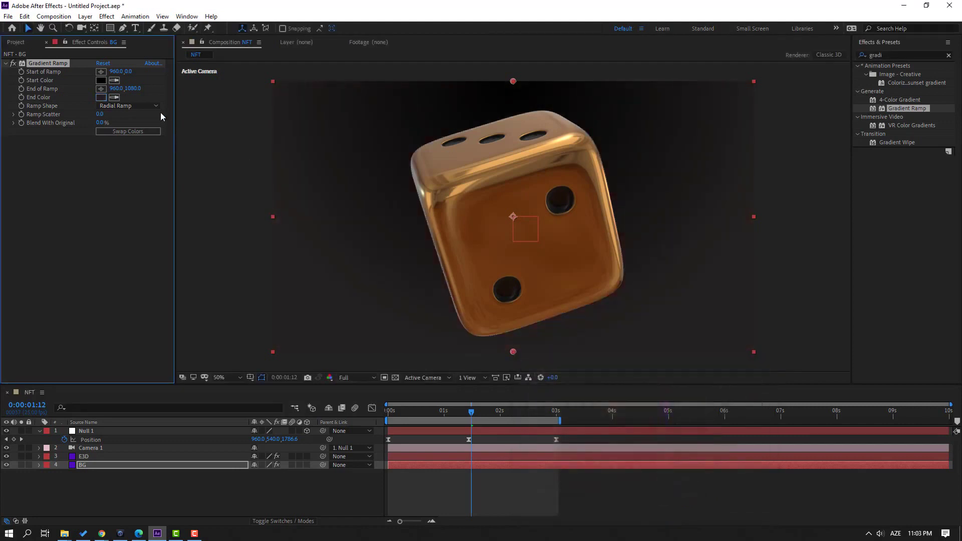
left_click(104, 83)
left_click_drag(549, 495, 527, 498)
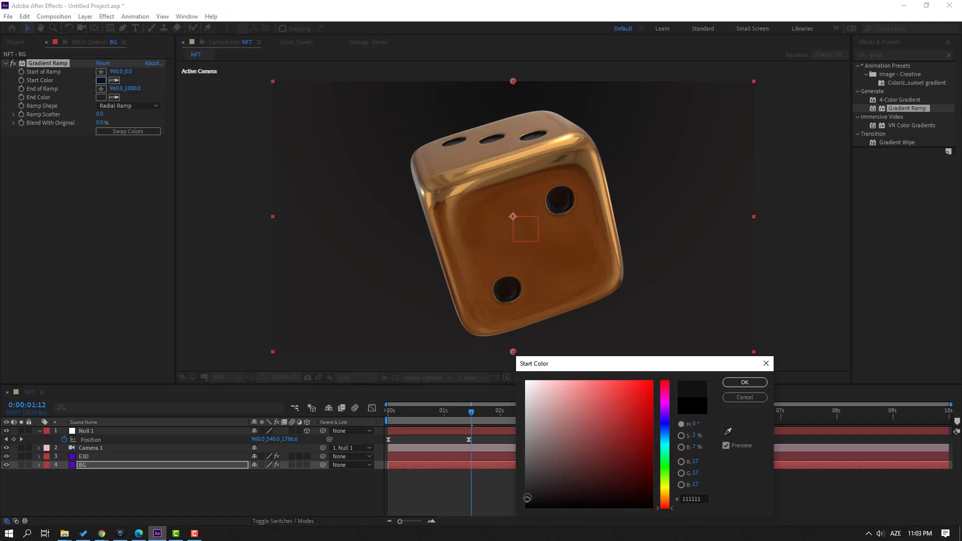
left_click(744, 382)
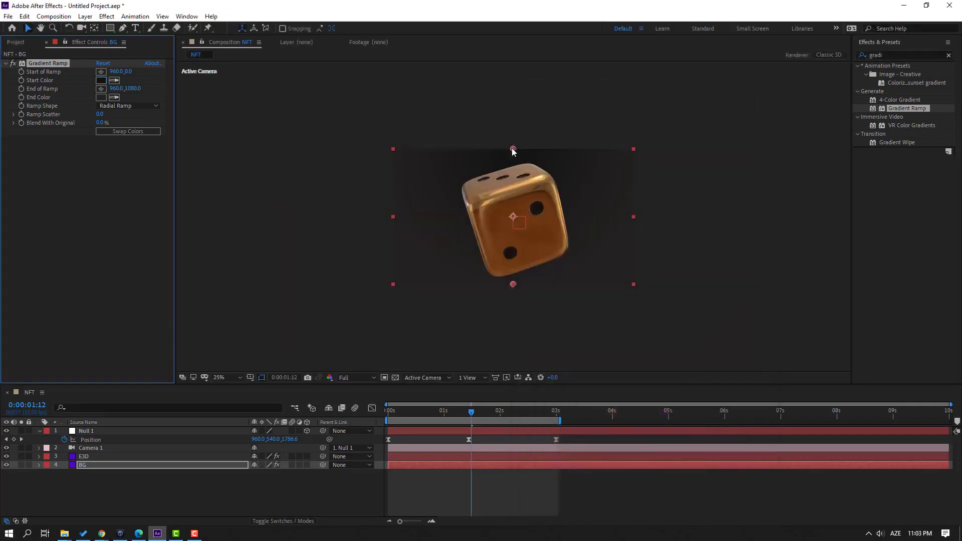
Move the ramp start point down onto the dice and the end point lower; view at 50%
left_click_drag(511, 150, 513, 207)
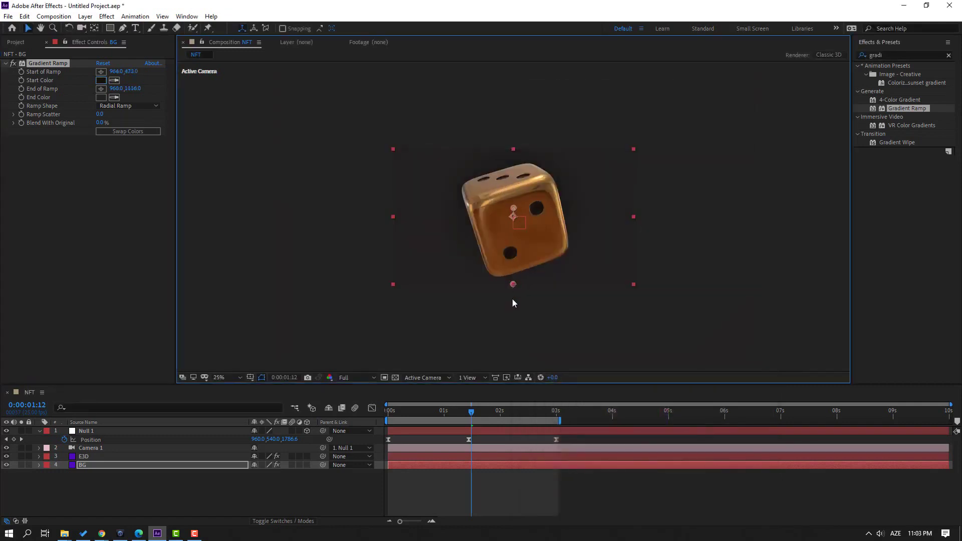
left_click_drag(513, 303, 511, 334)
left_click(239, 377)
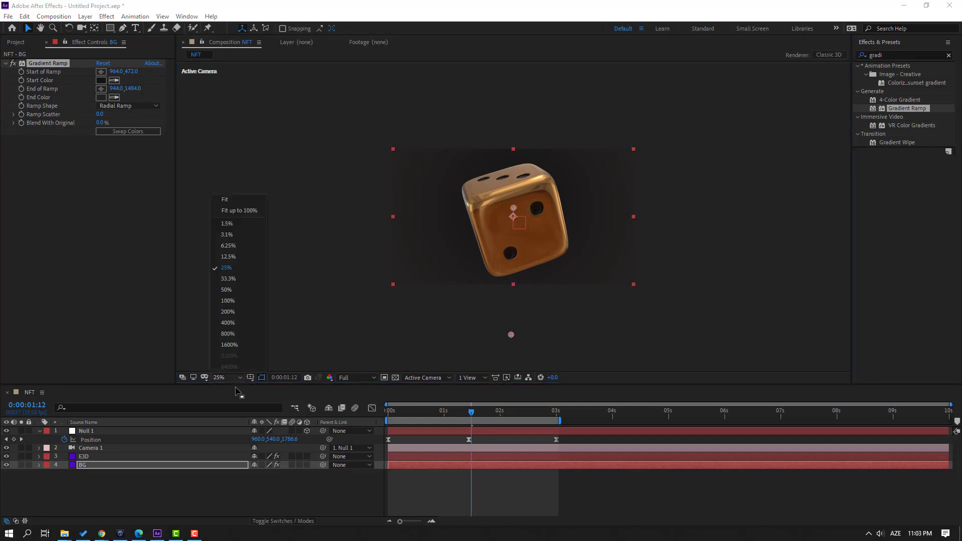
left_click(239, 210)
key("Home")
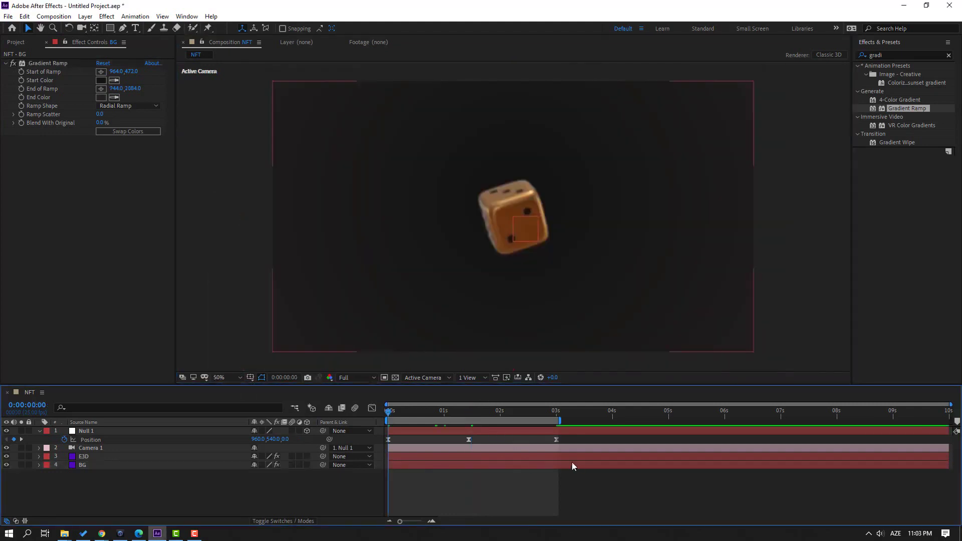
key("space")
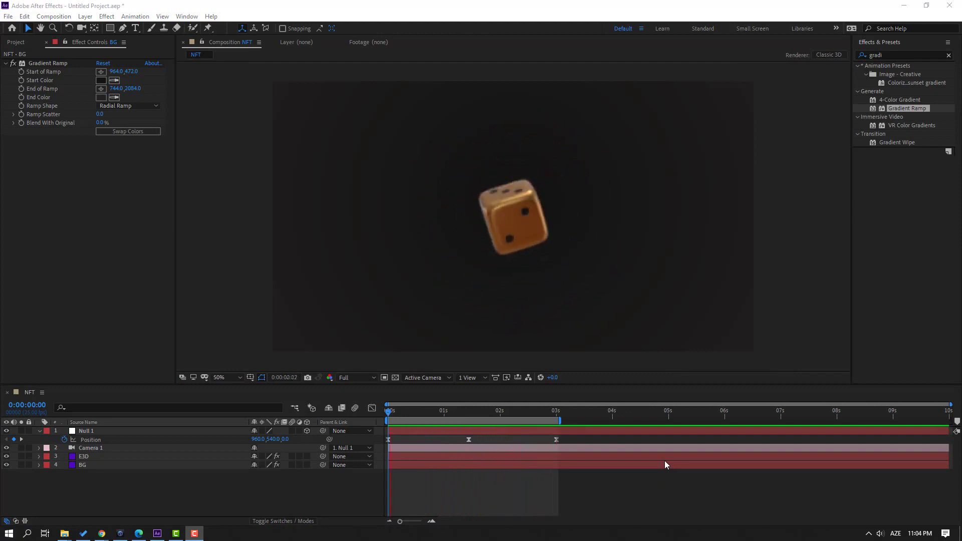
left_click(424, 411)
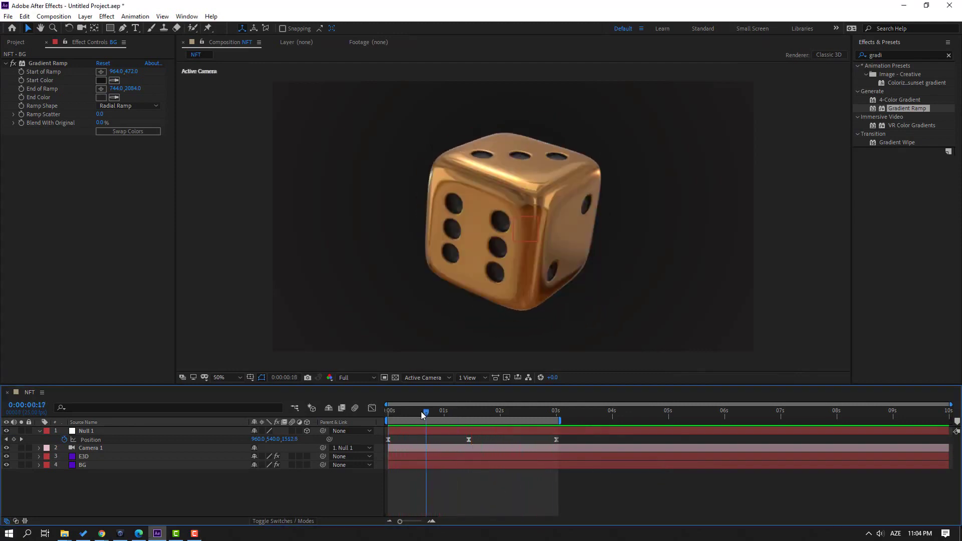
left_click_drag(421, 410, 328, 438)
left_click(40, 431)
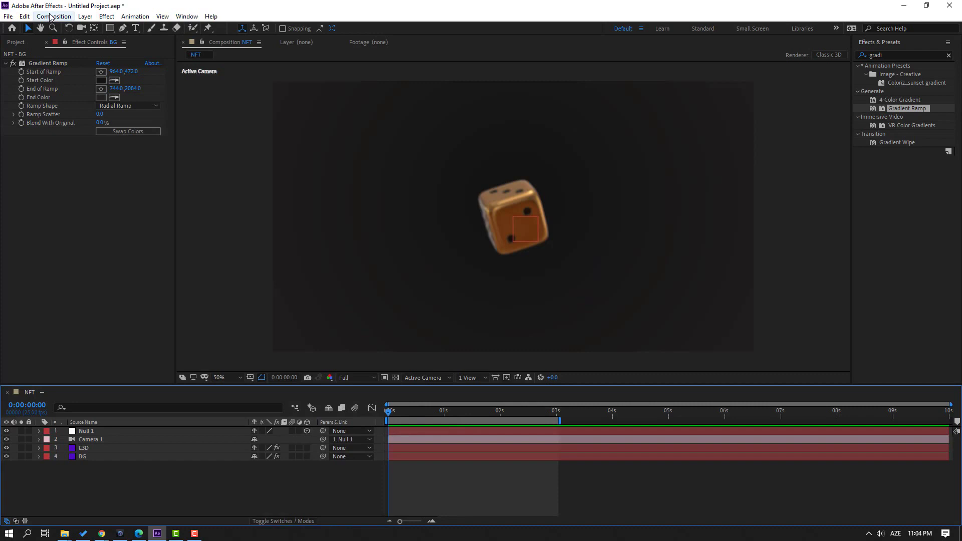
Add the NFT composition to the Render Queue with QuickTime as the output format
left_click(54, 15)
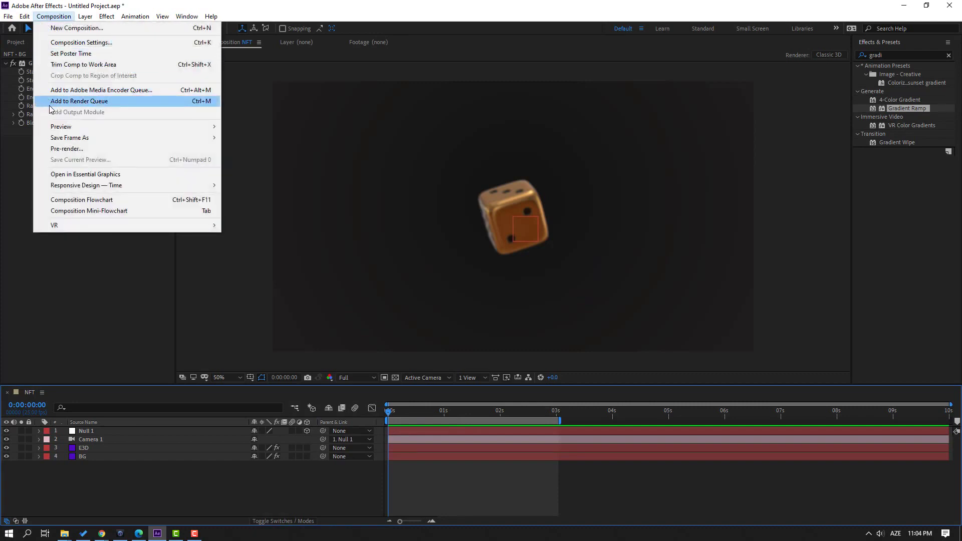
left_click(68, 105)
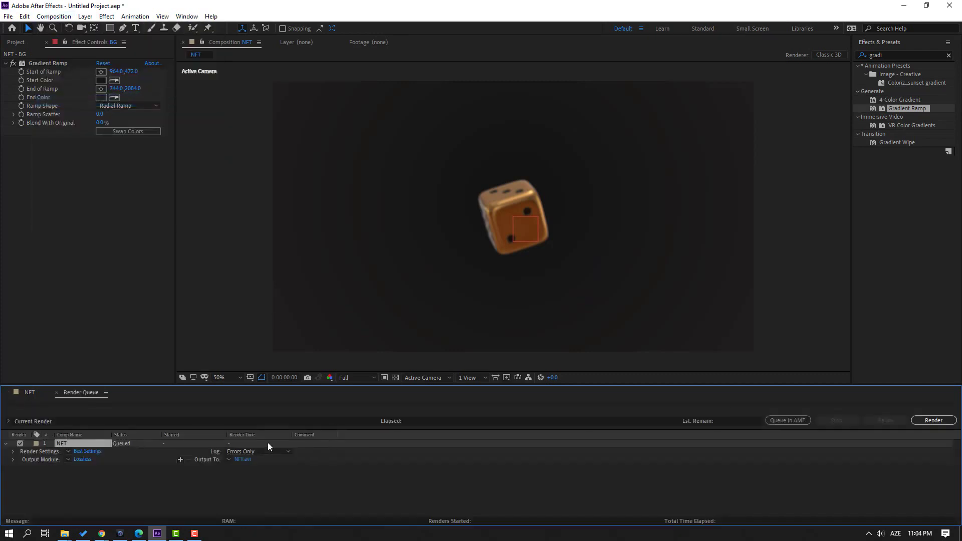
left_click(84, 459)
left_click(361, 146)
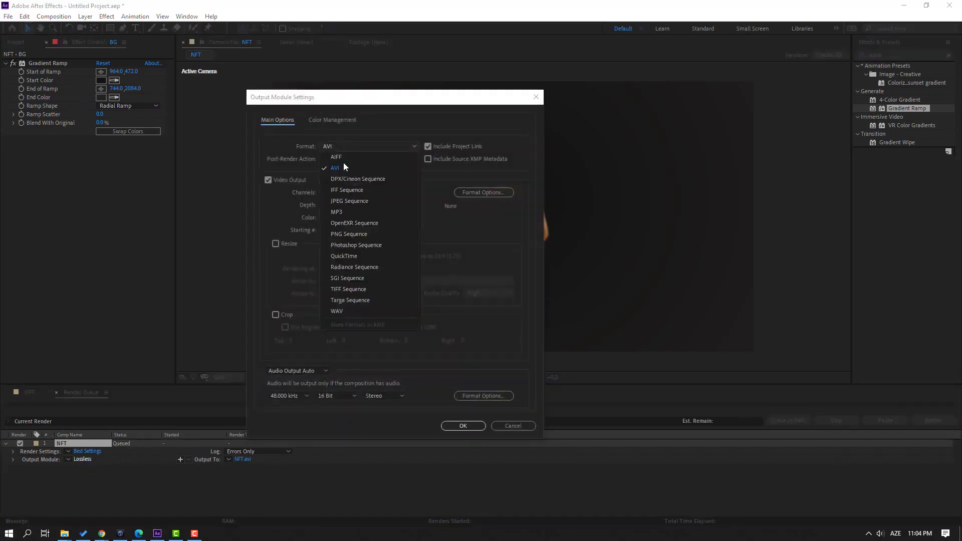
left_click(353, 256)
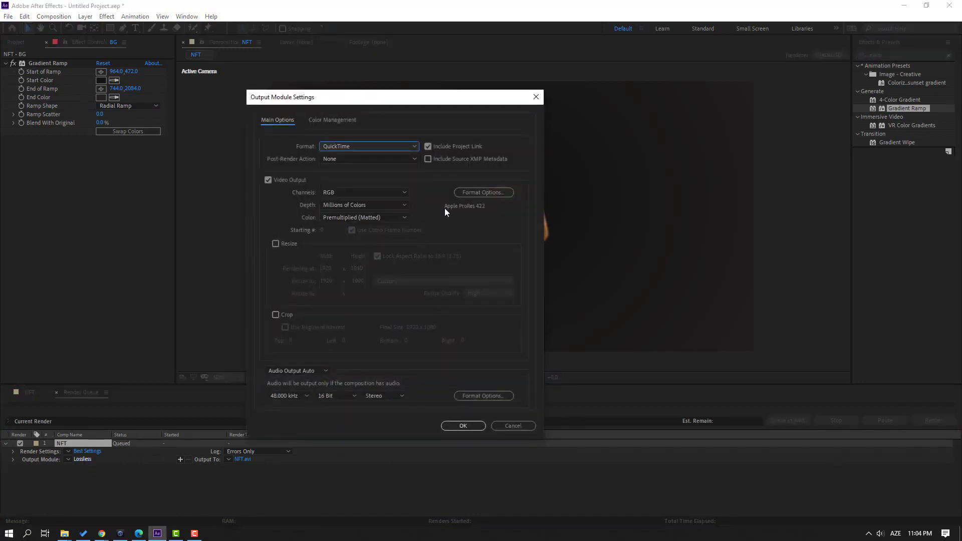
Set the QuickTime video codec to Apple ProRes 422
left_click(492, 193)
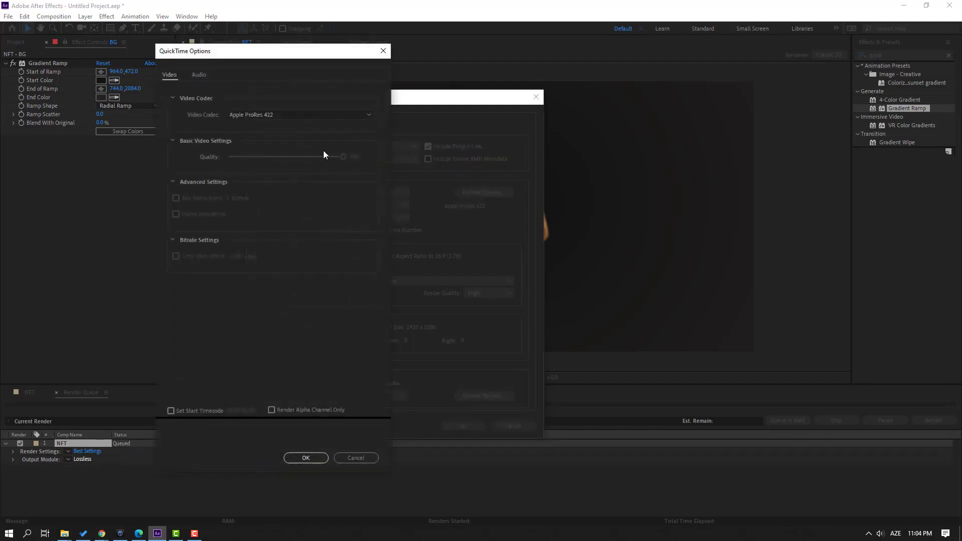
left_click(258, 114)
left_click(294, 116)
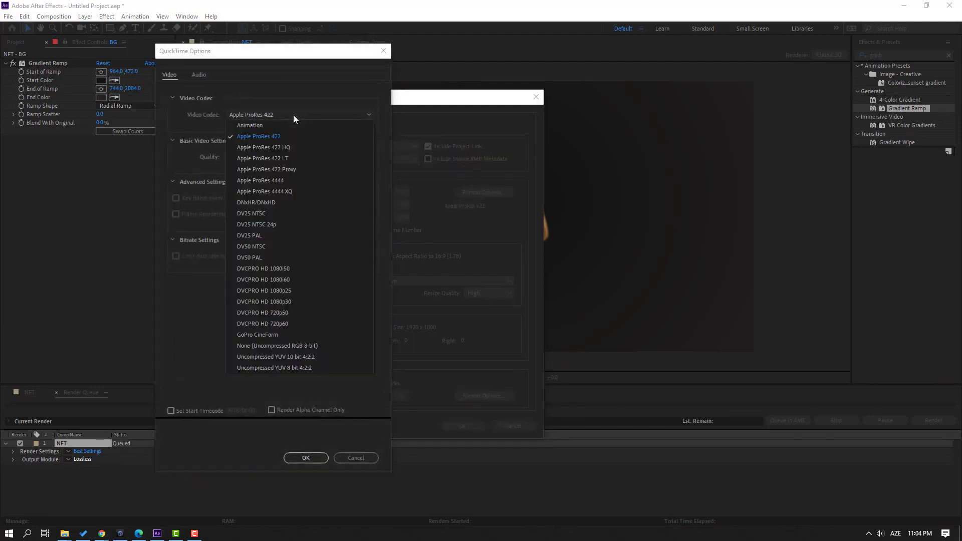
left_click(276, 139)
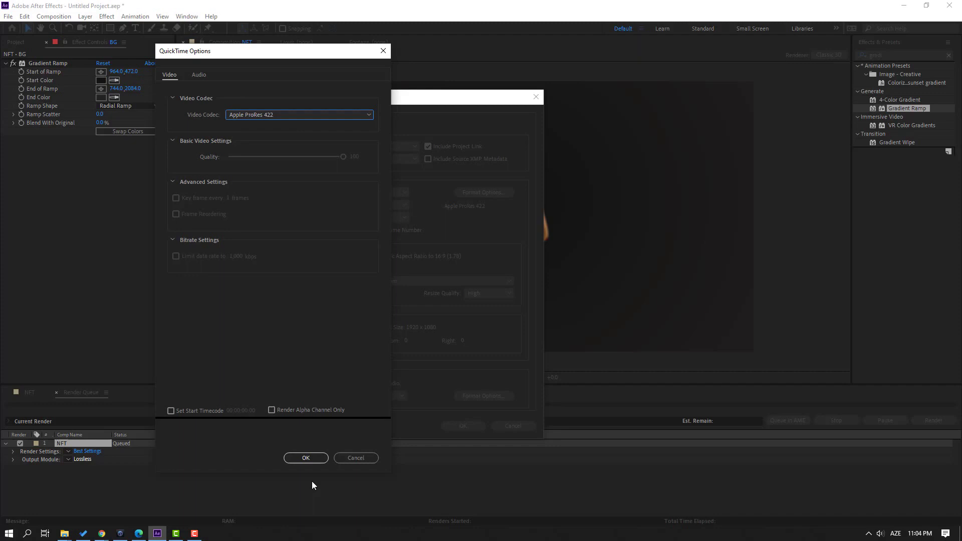
Turn audio output off and confirm the output module settings
left_click(305, 460)
left_click(294, 371)
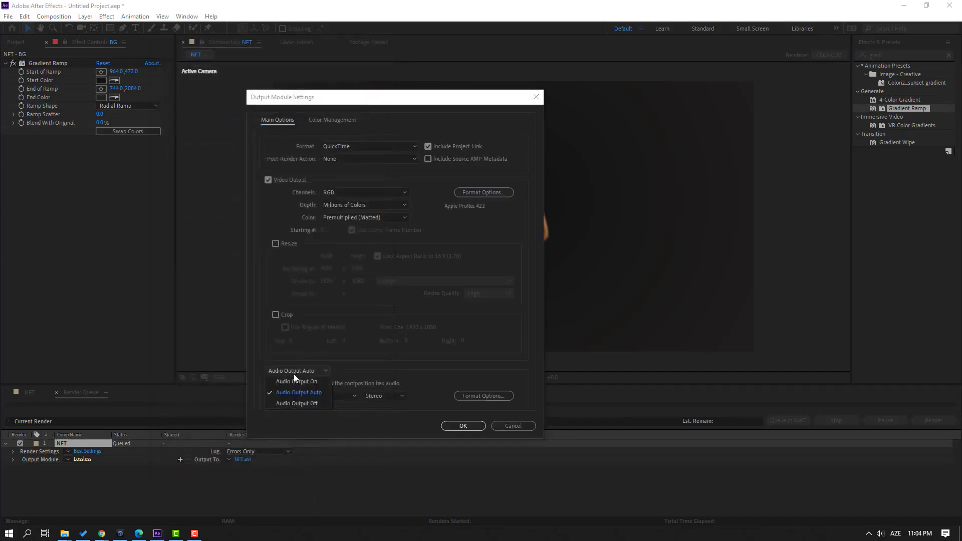
left_click(307, 403)
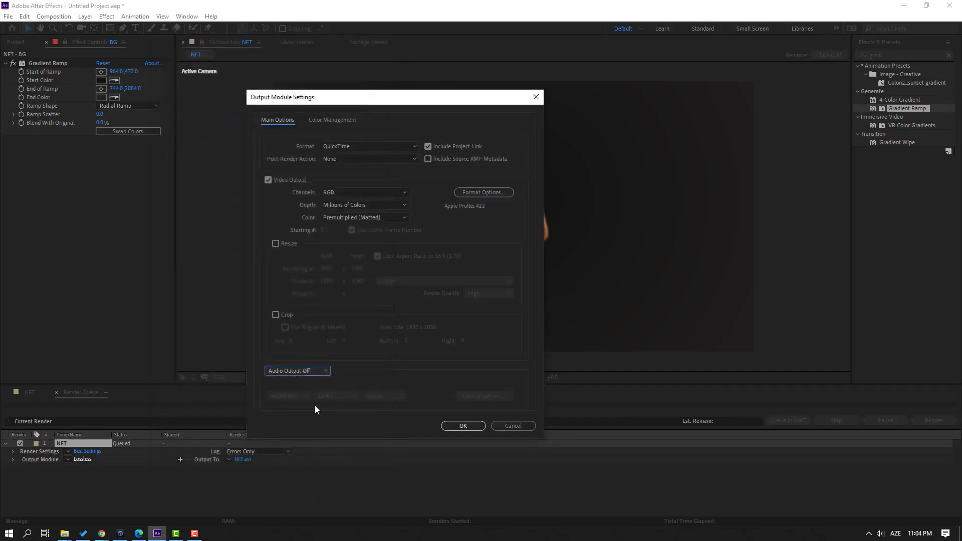
left_click(464, 425)
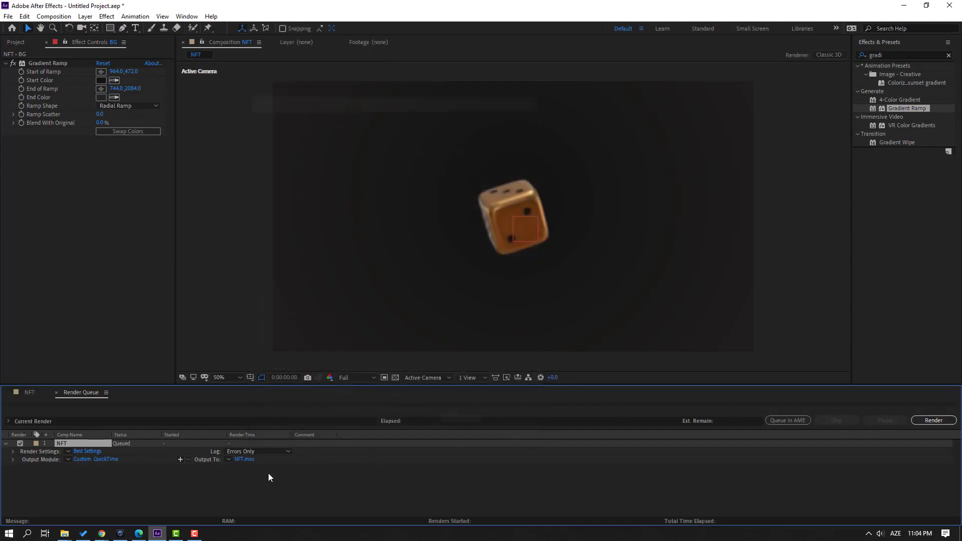
Set the render output to Dice_NFT on the Desktop and start the render
left_click(245, 459)
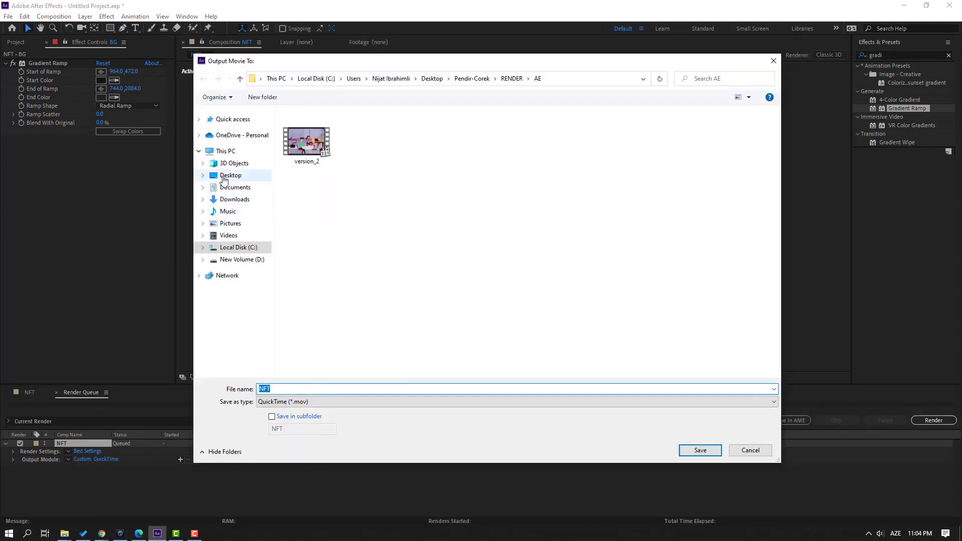
left_click(223, 178)
double_click(298, 388)
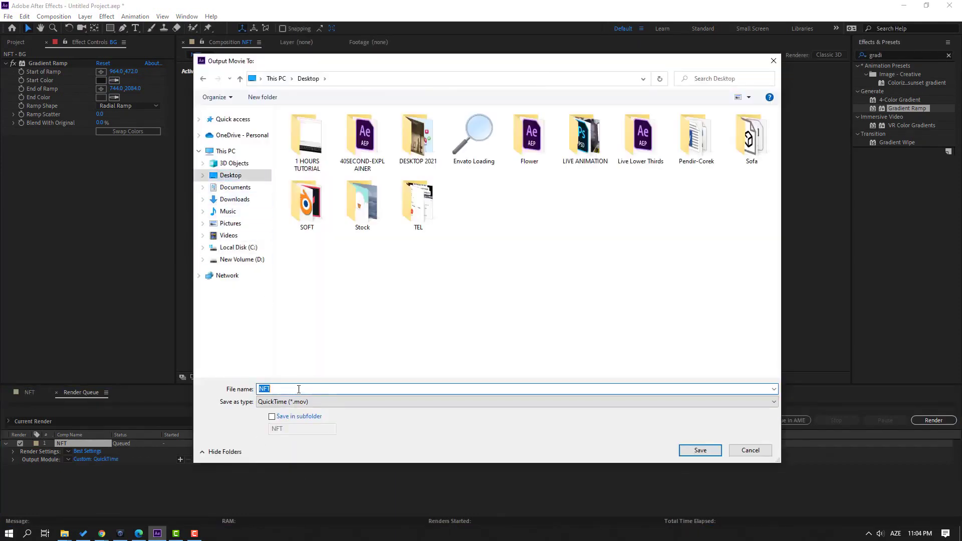
type("Dice_")
left_click(699, 450)
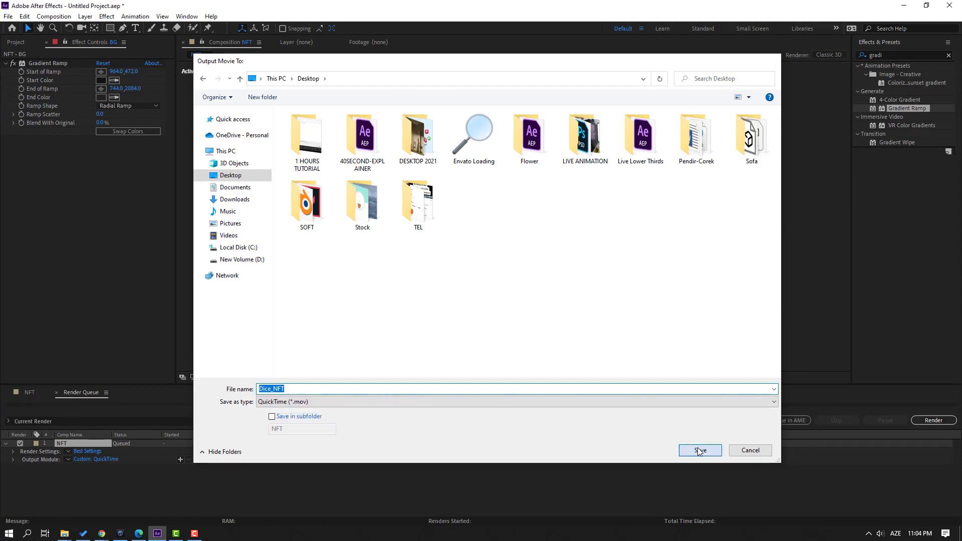
left_click(932, 421)
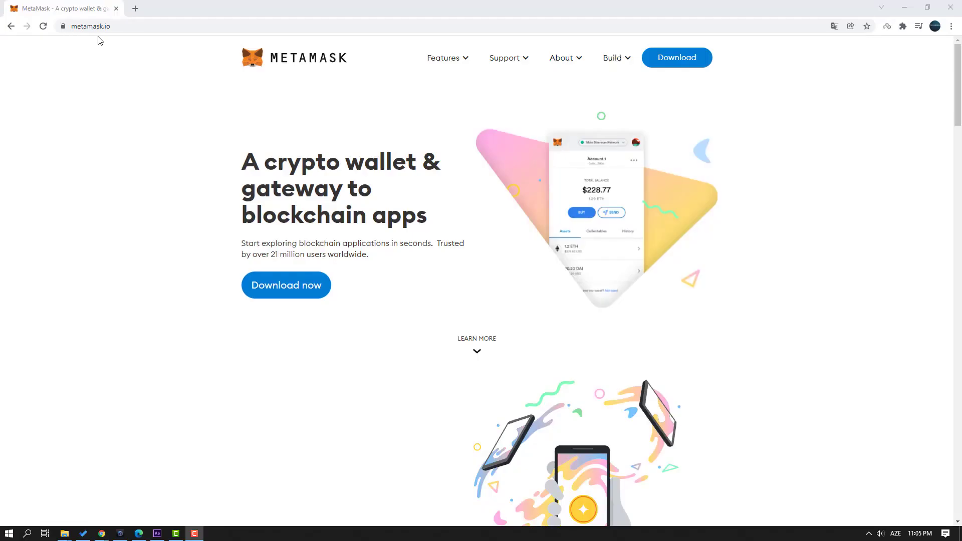
Install the MetaMask for Chrome extension from metamask.io through the Chrome Web Store
left_click(119, 28)
left_click(108, 116)
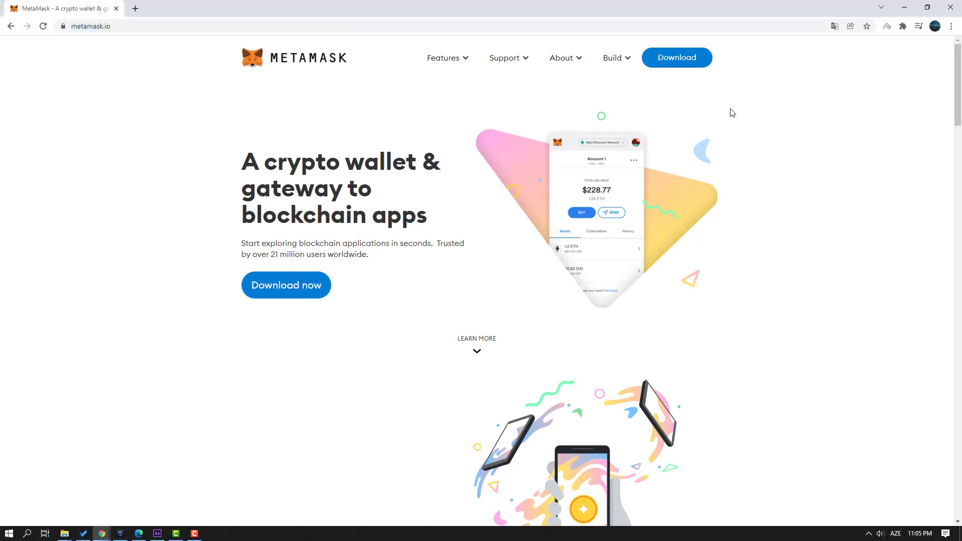
left_click(681, 64)
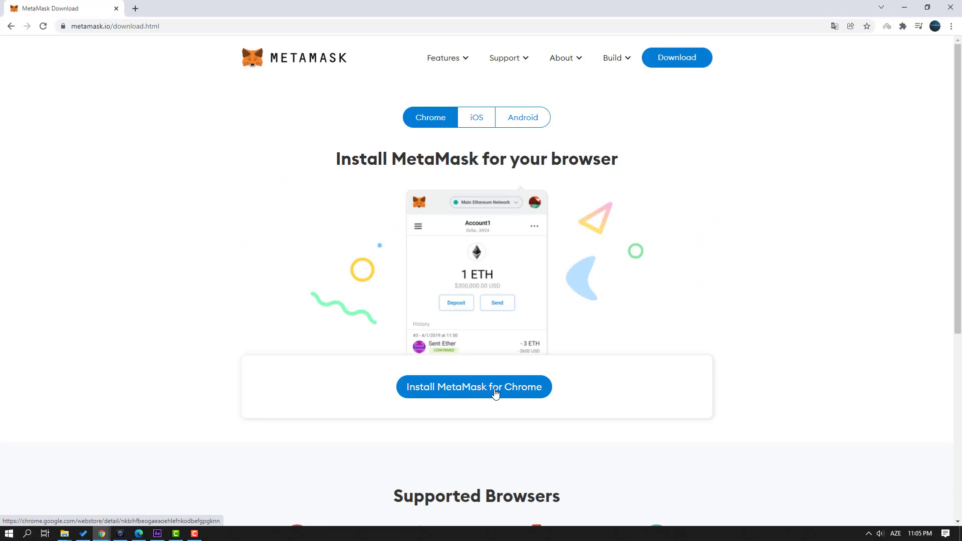
left_click(496, 392)
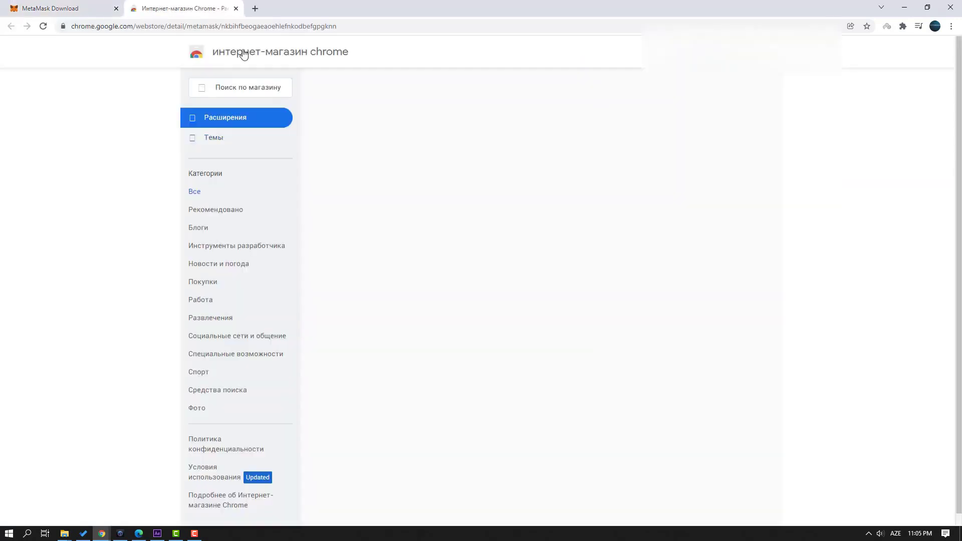
left_click(681, 126)
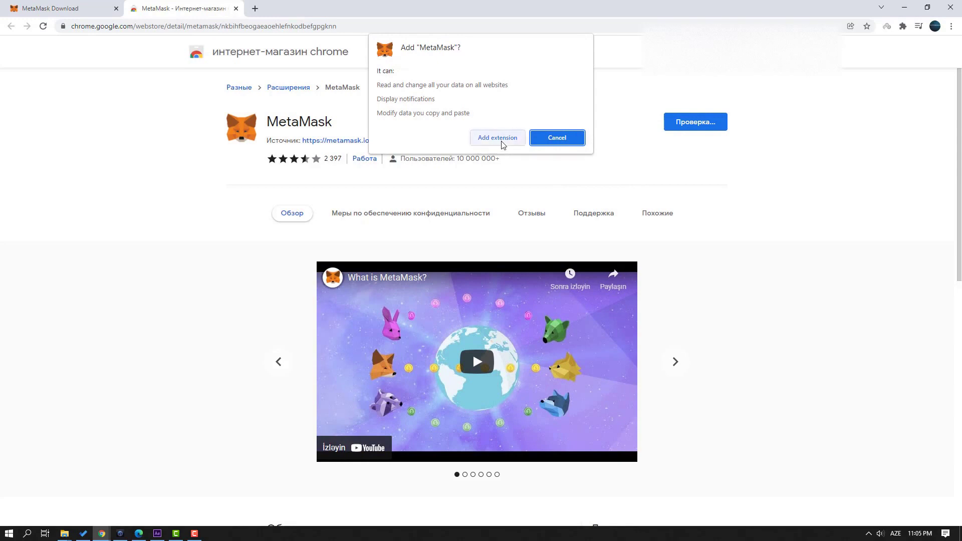
left_click(498, 139)
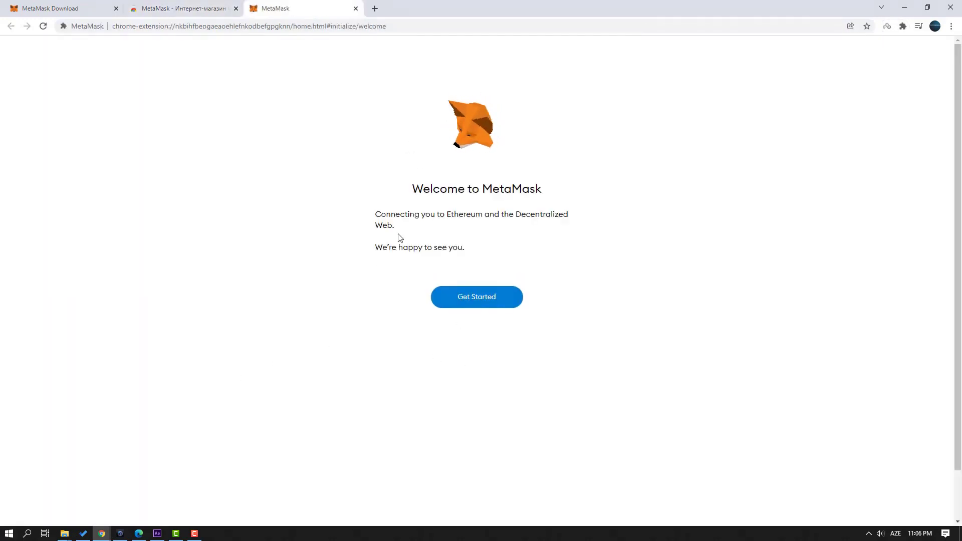
Create a new MetaMask wallet with a password, declining data sharing and accepting the Terms
left_click(477, 306)
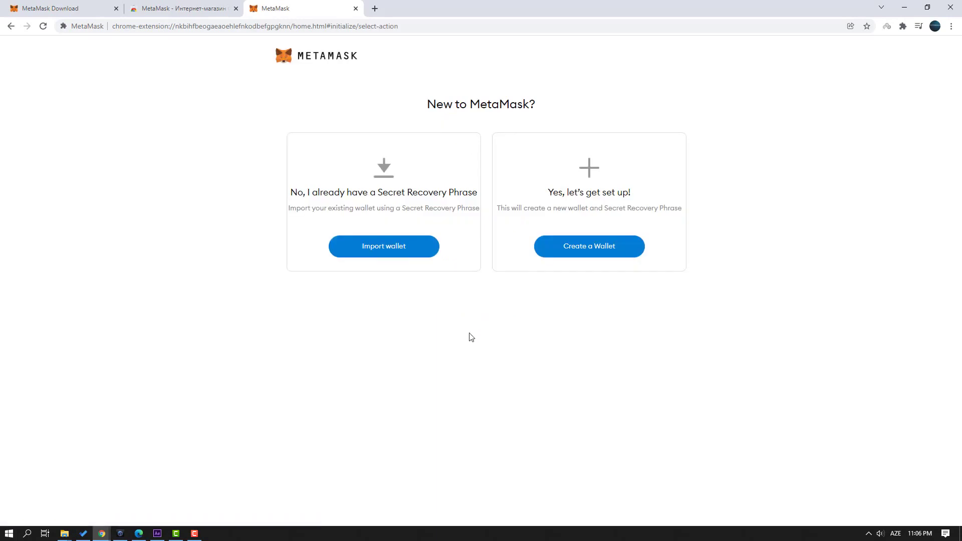
left_click(590, 249)
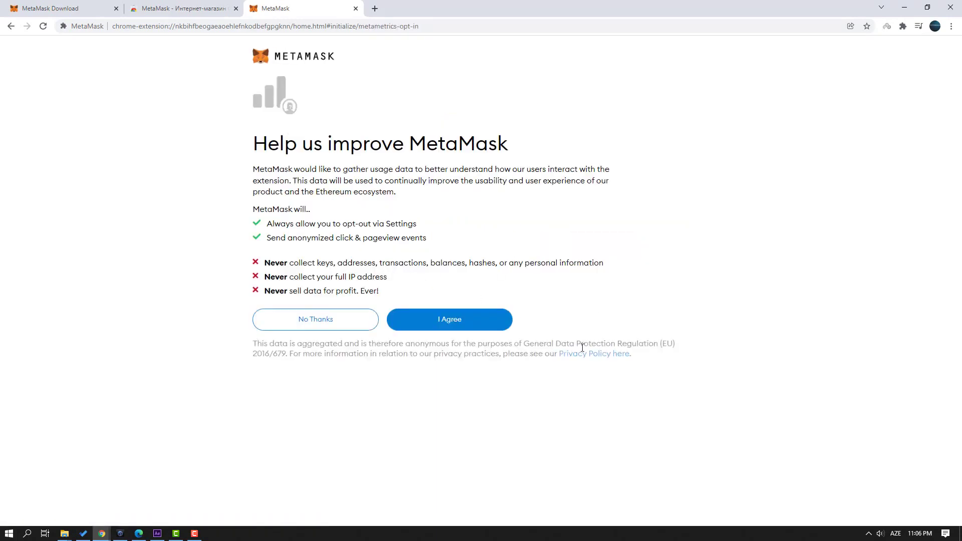
left_click(333, 331)
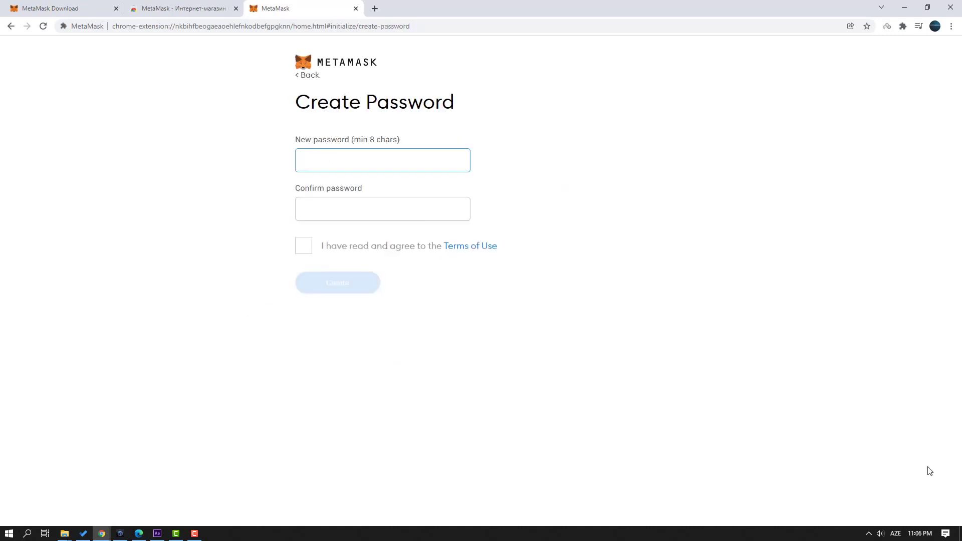
type("*********")
left_click(352, 212)
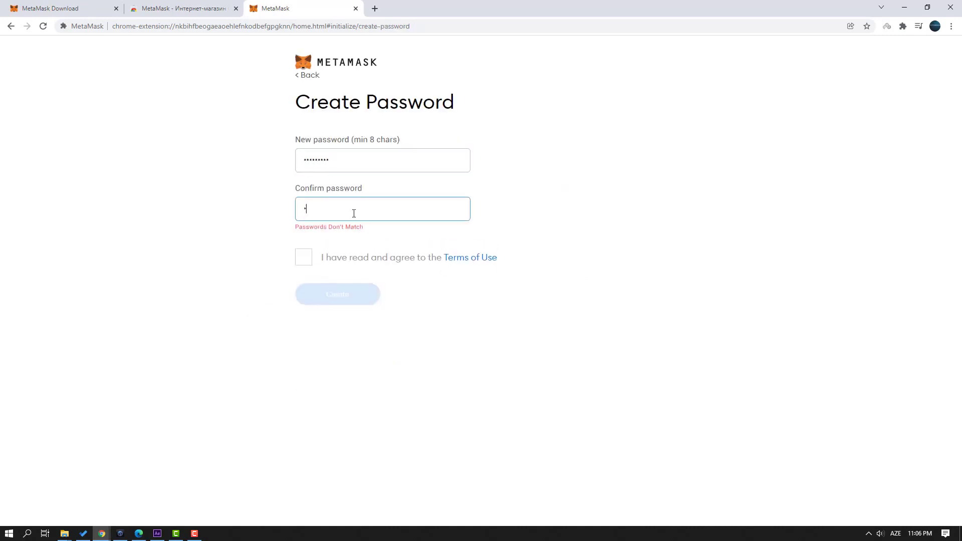
type("*********")
left_click(301, 248)
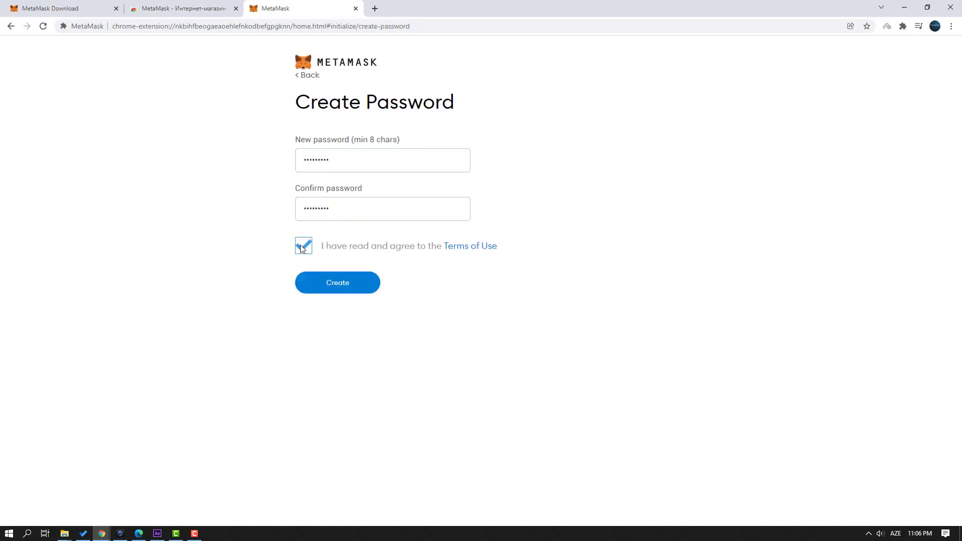
left_click(336, 290)
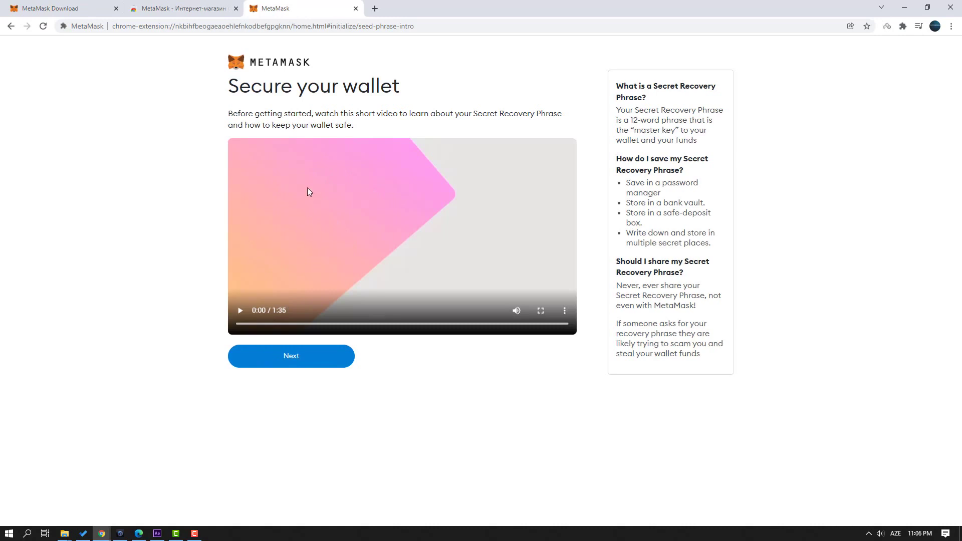
Postpone the recovery phrase backup and dismiss the What's new announcement
left_click(277, 367)
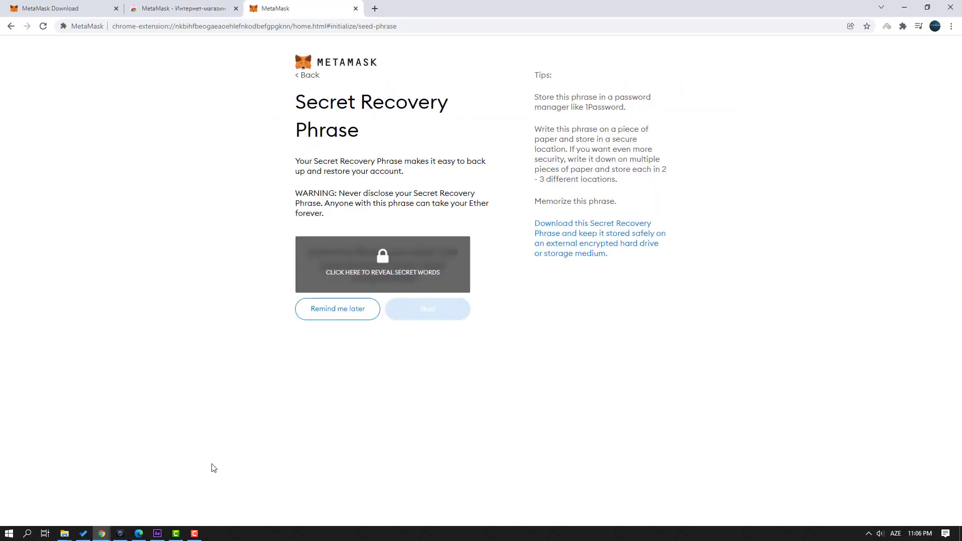
left_click(347, 315)
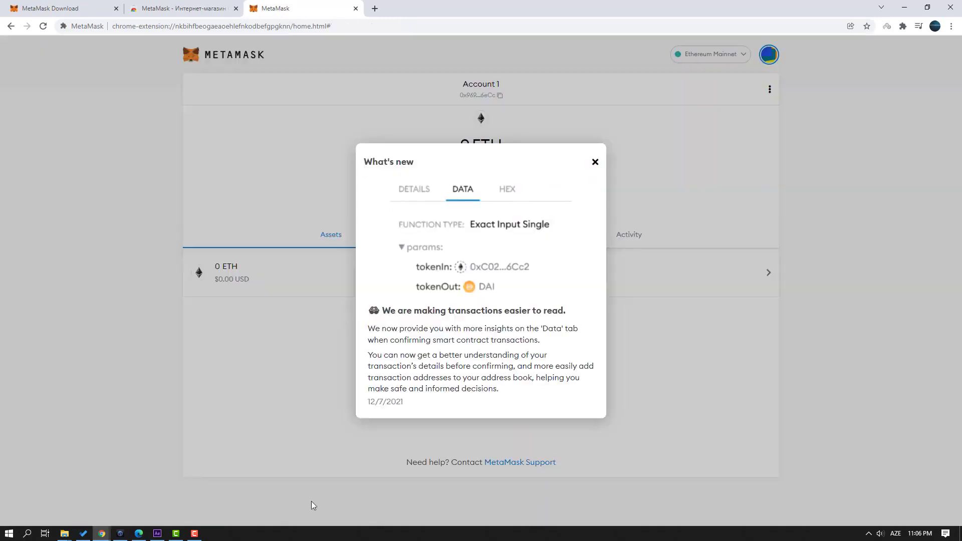
left_click(595, 163)
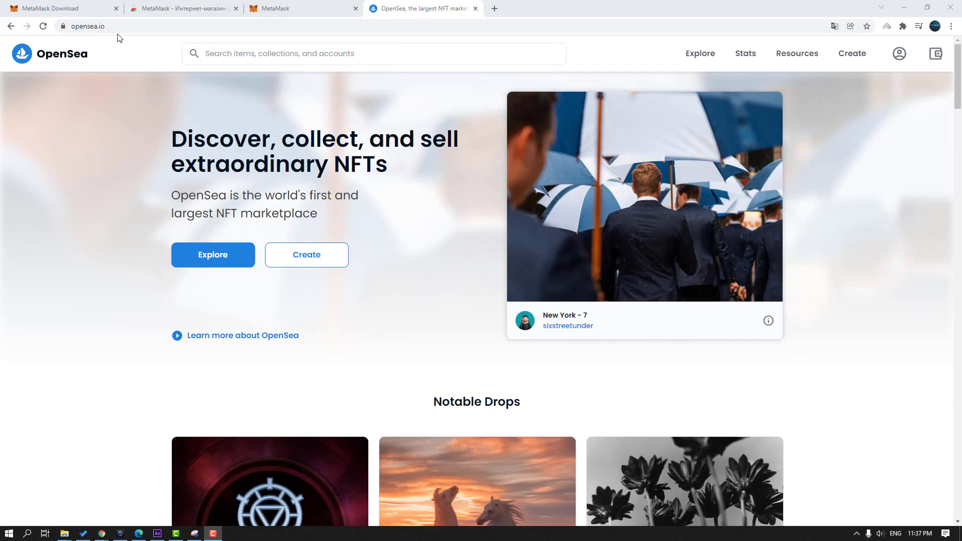
Click Create on OpenSea, connect with MetaMask and sign the login request
left_click(116, 25)
left_click(850, 96)
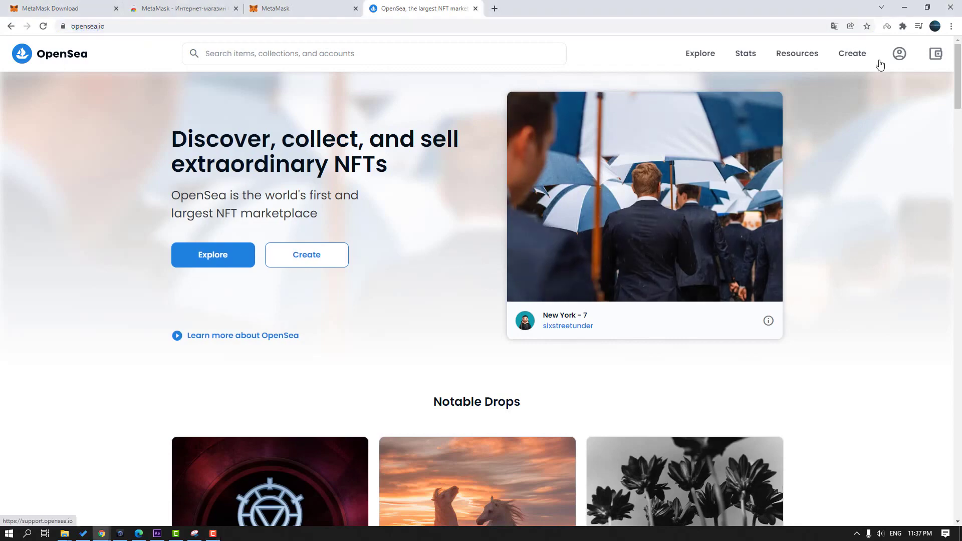
left_click(852, 53)
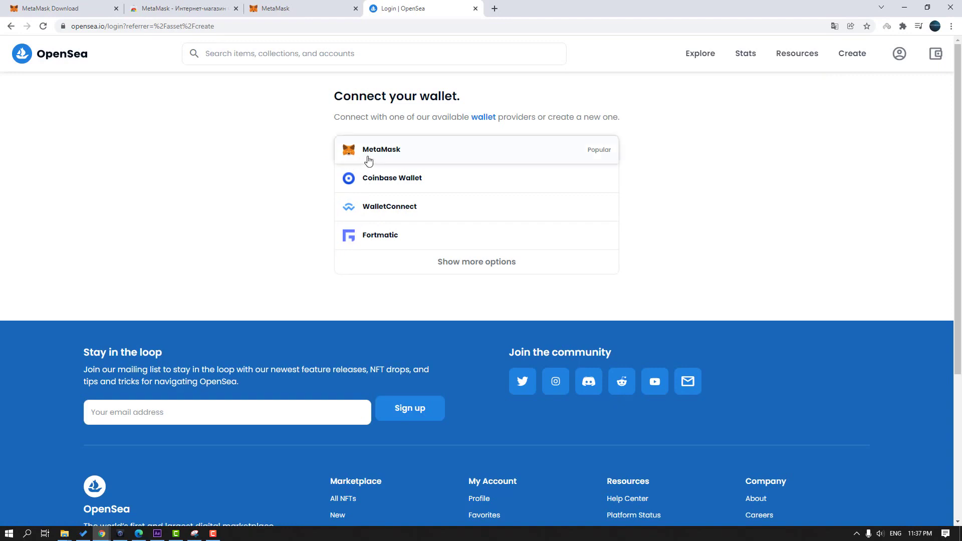
left_click(394, 153)
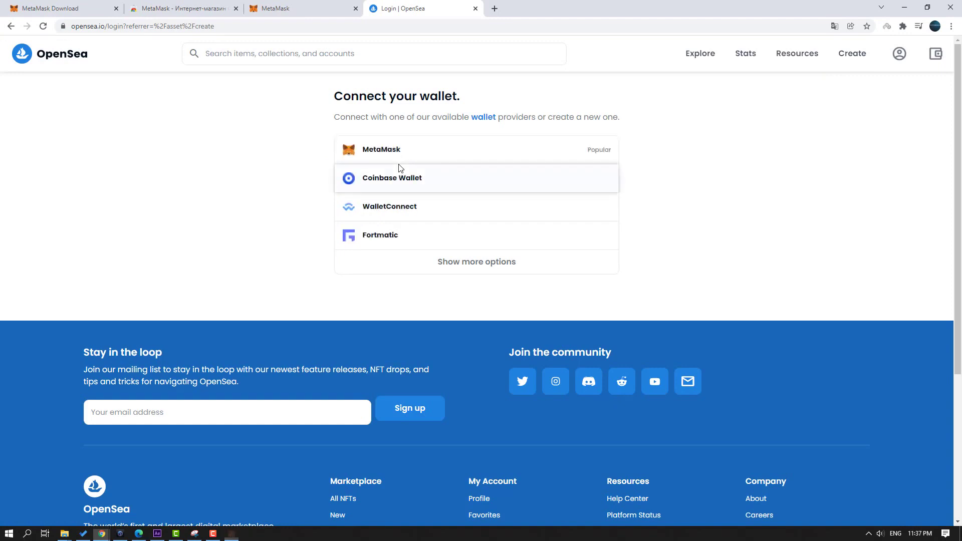
scroll(864, 215, "down", 2)
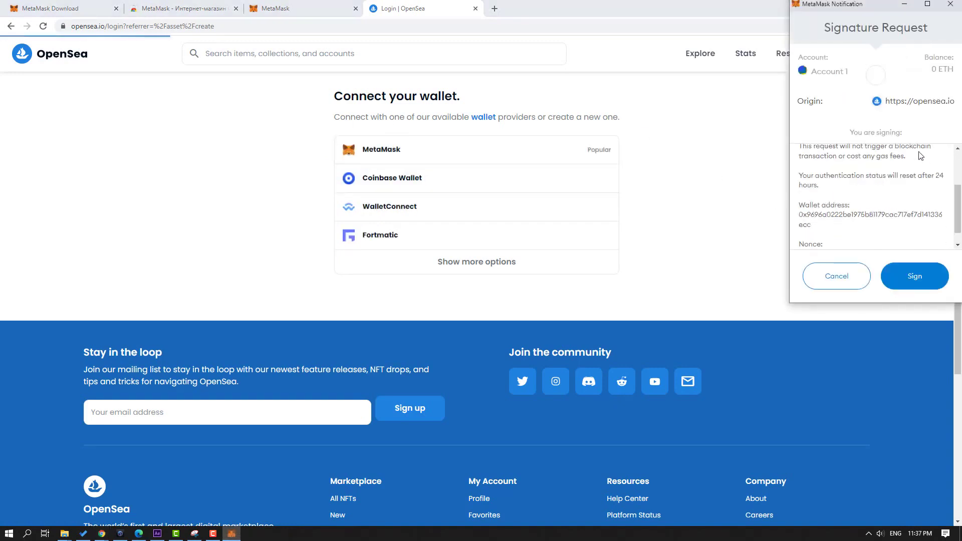
scroll(920, 156, "down", 2)
left_click(914, 276)
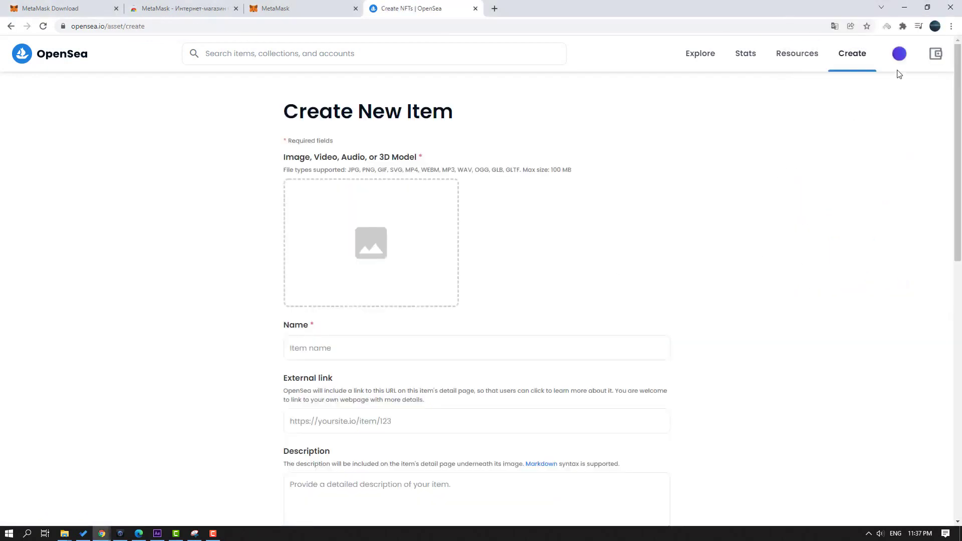
mouse_move(898, 54)
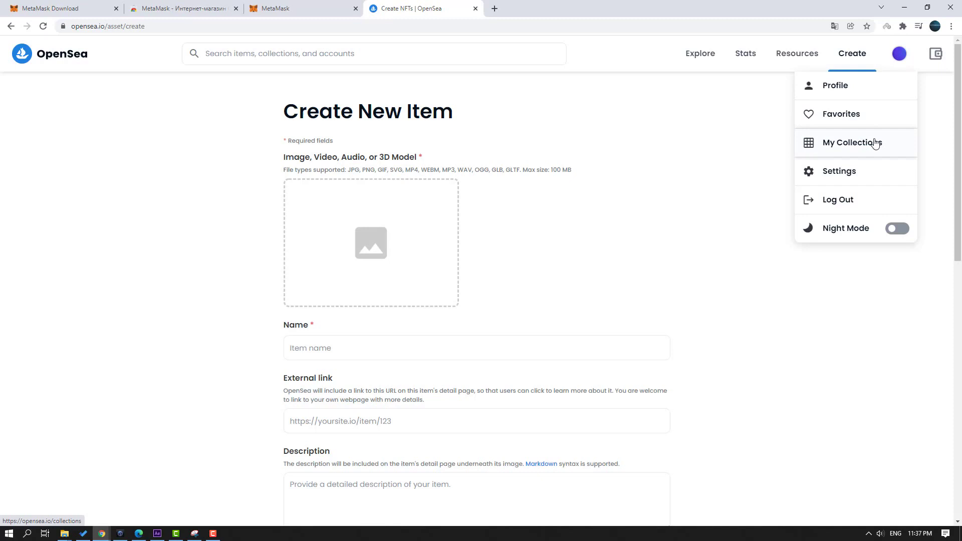
Open Create a collection from My Collections, then launch Photoshop from Windows search
left_click(874, 142)
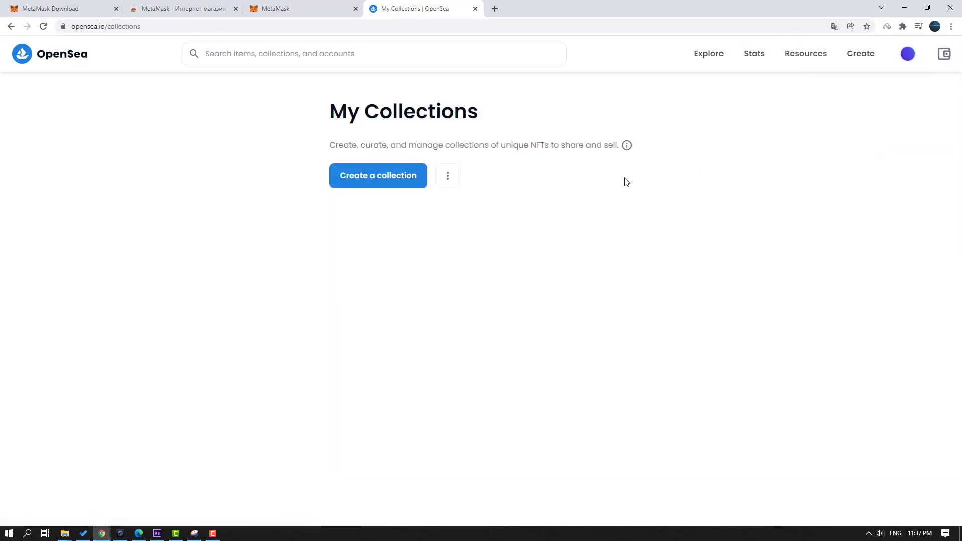
left_click(368, 178)
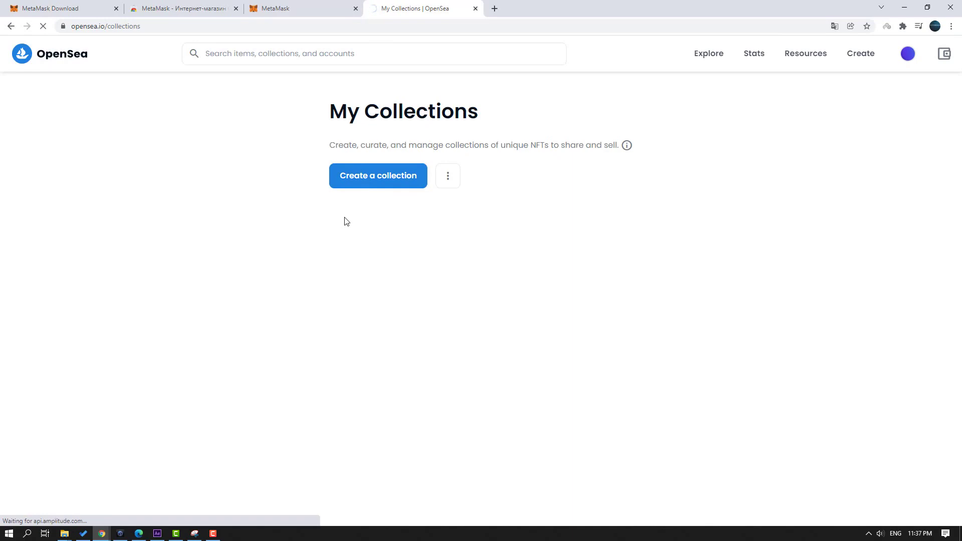
scroll(190, 313, "down", 1)
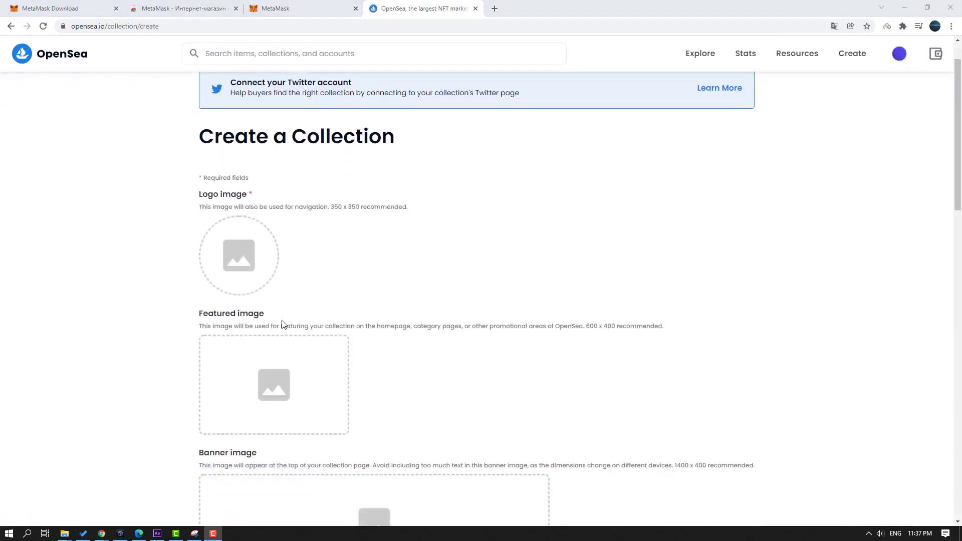
scroll(171, 329, "down", 2)
scroll(204, 303, "up", 3)
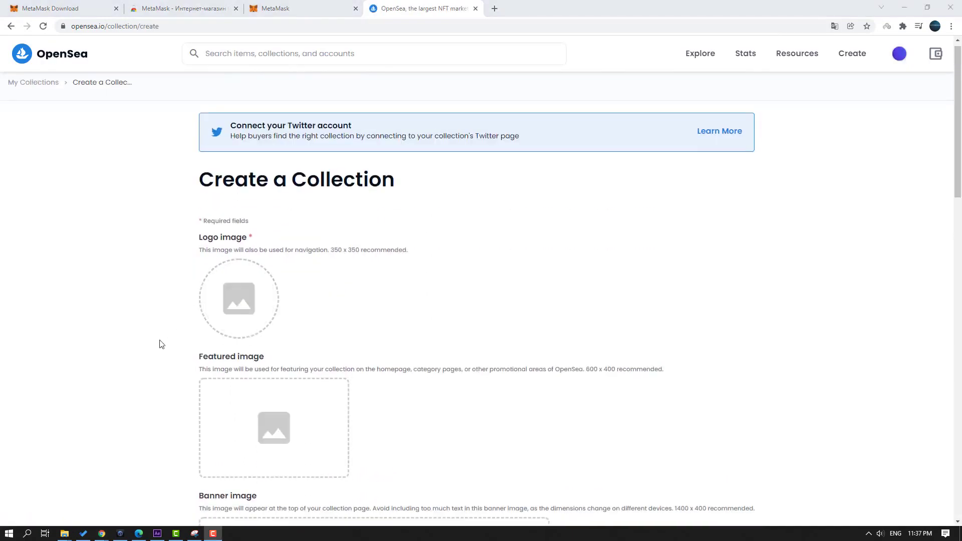
scroll(159, 343, "down", 1)
key("super")
type("pho")
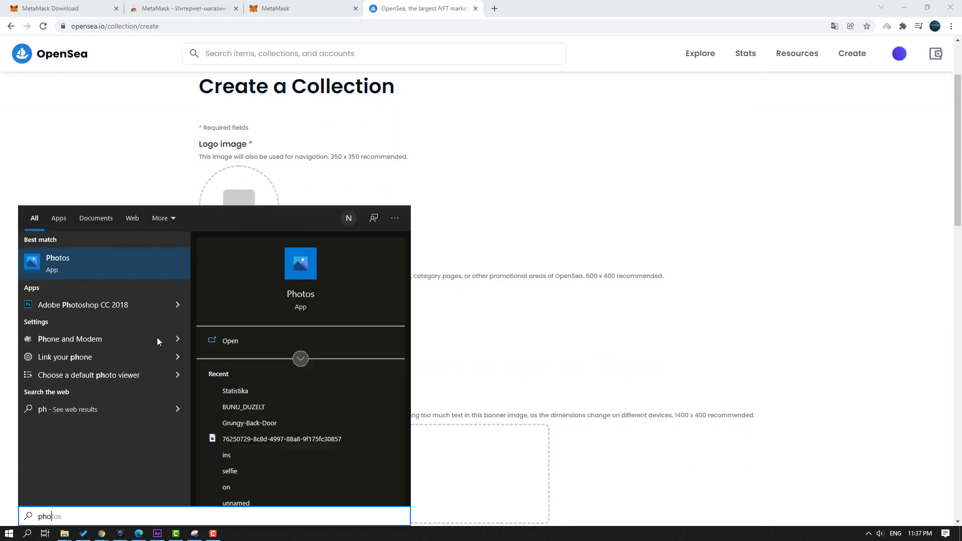
type("toshop")
key("Return")
scroll(337, 206, "up", 1)
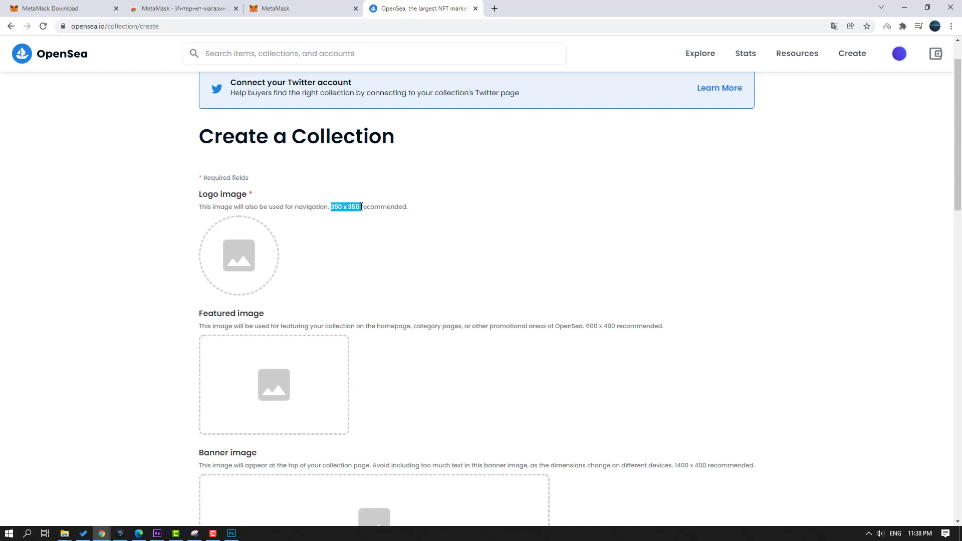
Create a new 350 by 350 pixel Photoshop document at 300 ppi
left_click(231, 533)
left_click(27, 6)
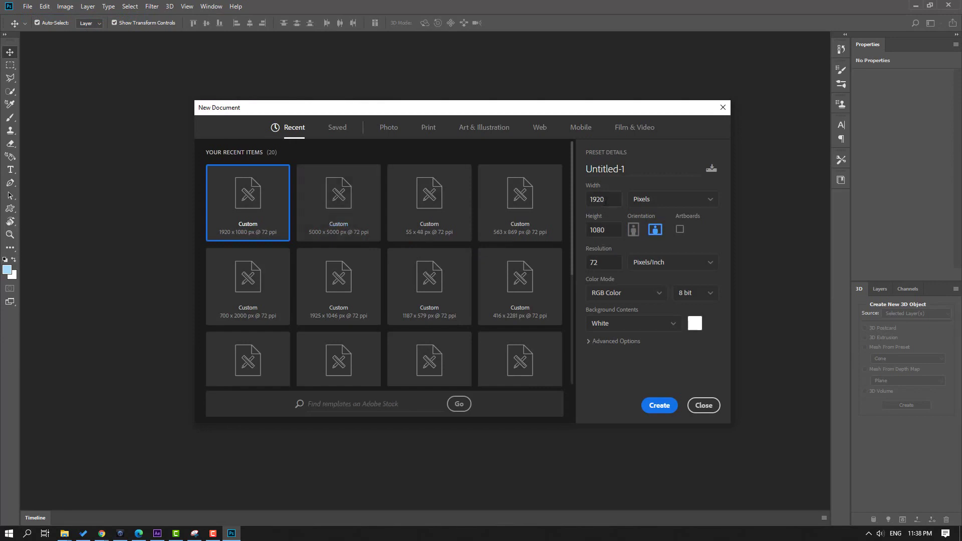
type("350")
key("Tab")
type("350")
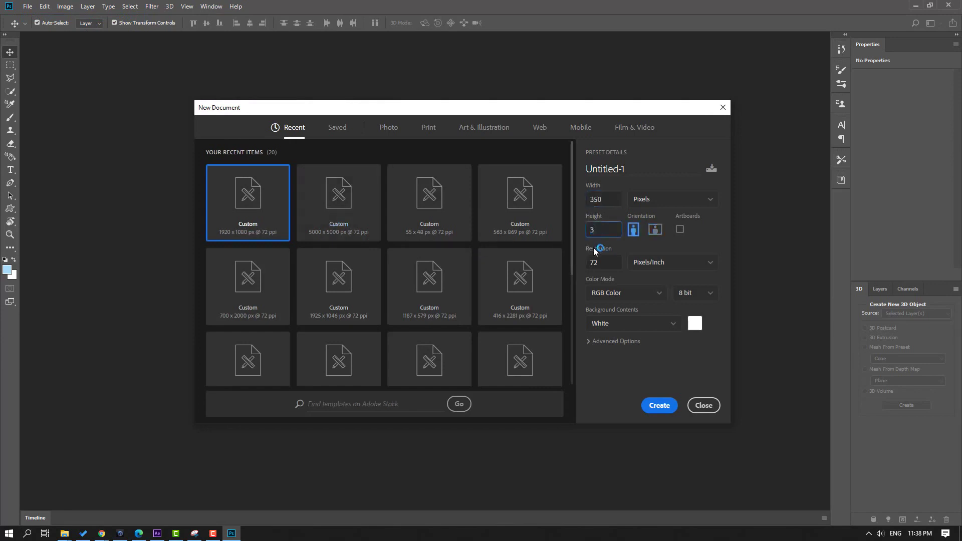
key("Tab")
type("300")
left_click(660, 412)
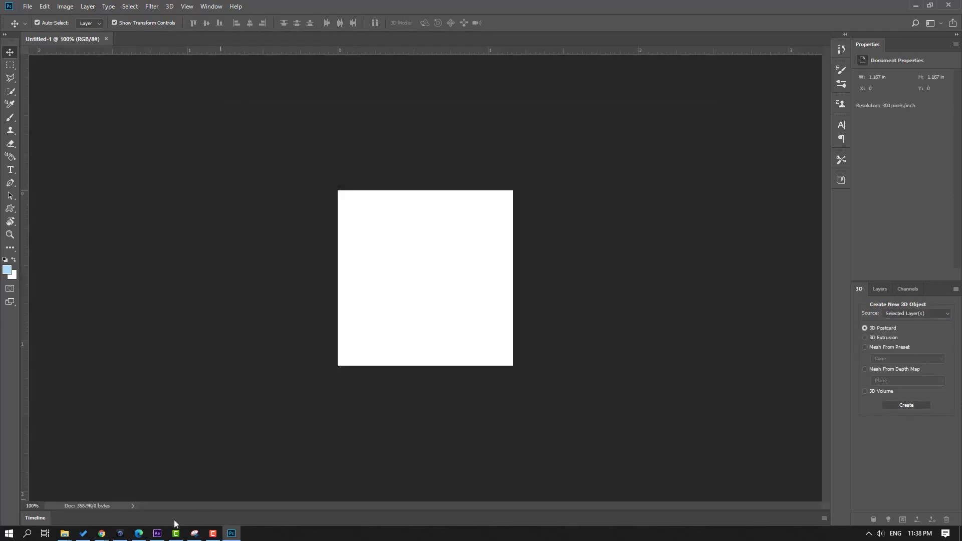
left_click(157, 533)
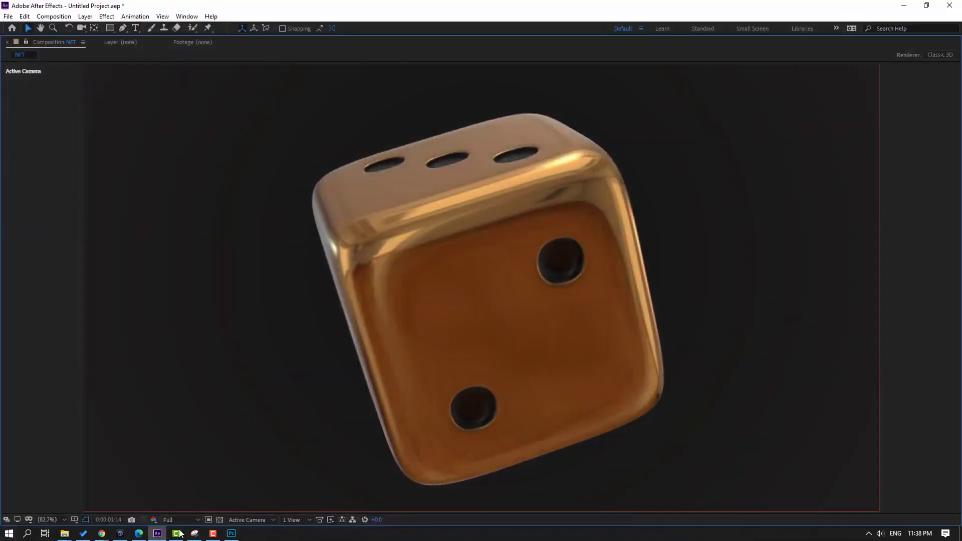
Screen-capture the rendered gold dice and copy the snip
left_click(195, 532)
left_click(59, 35)
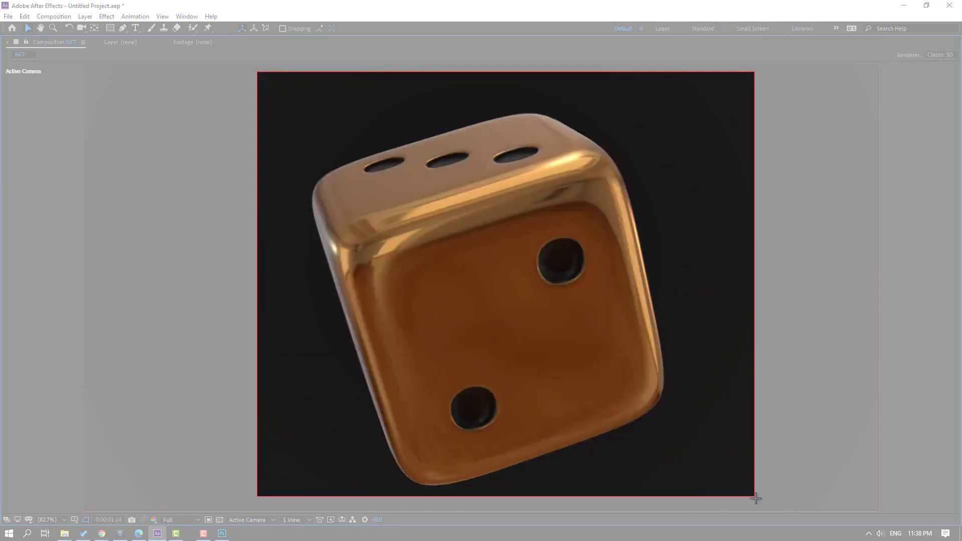
left_click_drag(256, 71, 761, 509)
left_click(234, 21)
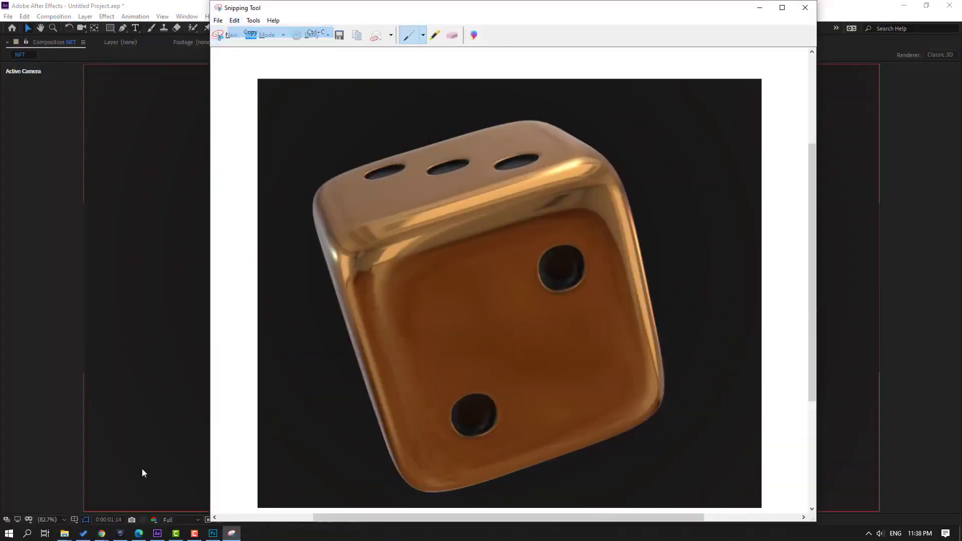
Paste the dice snapshot, then scale and centre it inside the square canvas
left_click(214, 533)
key("ctrl+v")
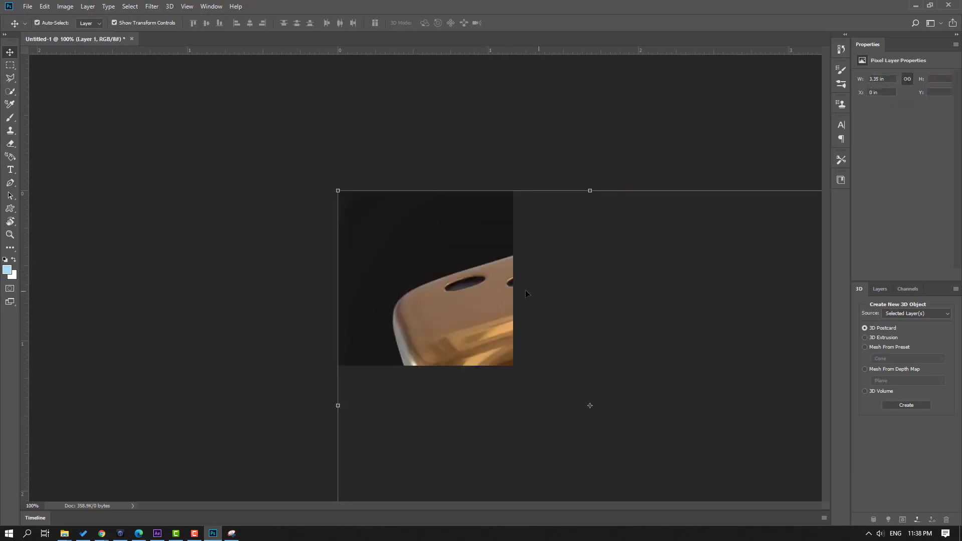
left_click_drag(333, 193, 688, 338)
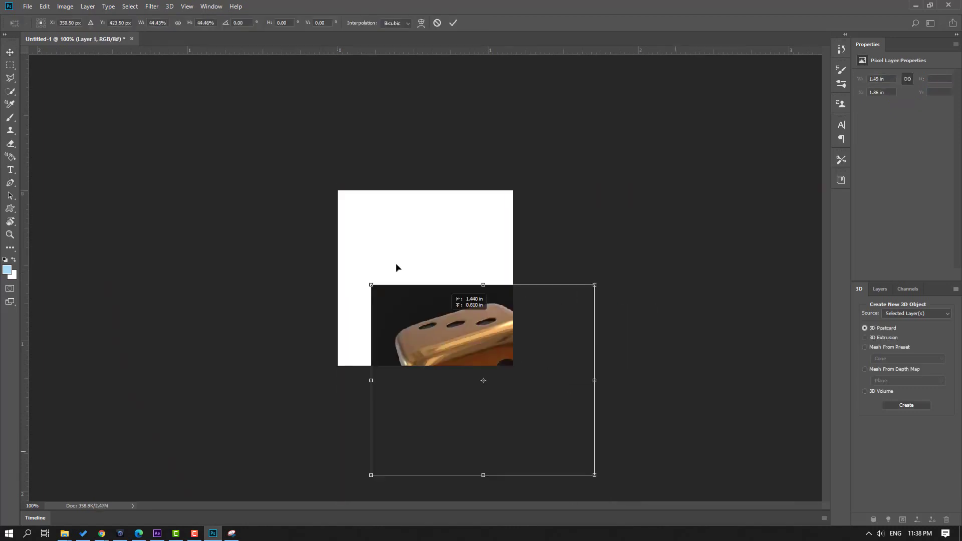
left_click_drag(398, 268, 382, 198)
key("Return")
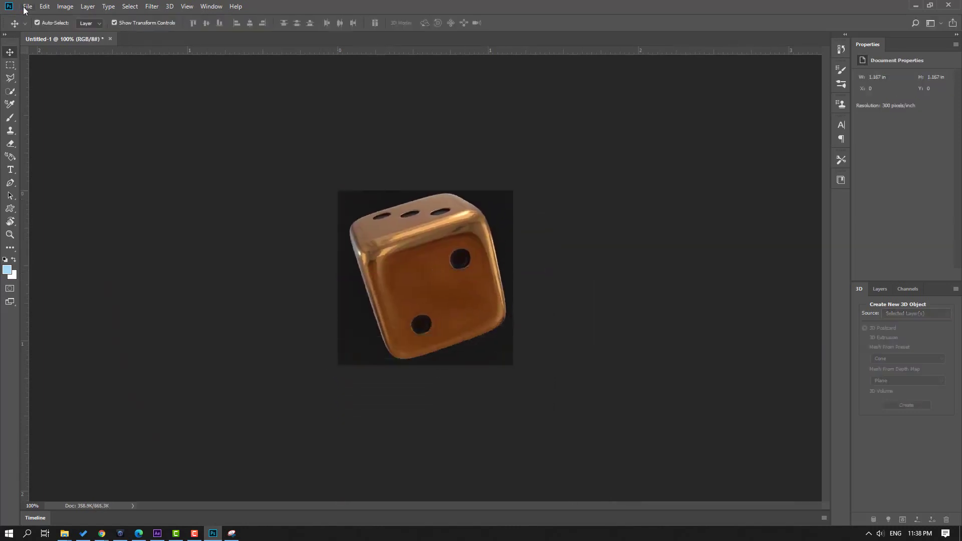
Save the image under a new name as a JPEG
left_click(26, 6)
left_click(46, 118)
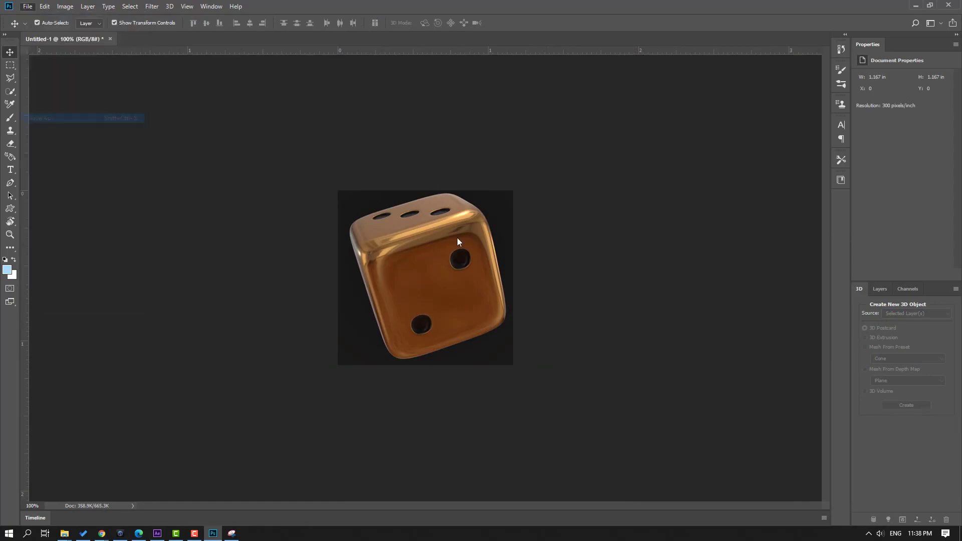
left_click(123, 416)
double_click(123, 417)
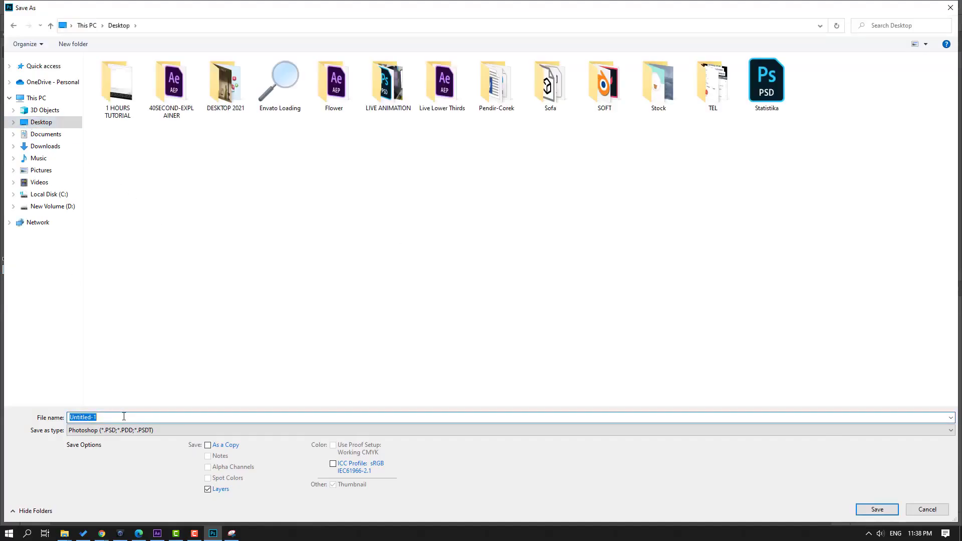
type("Dice")
left_click(129, 432)
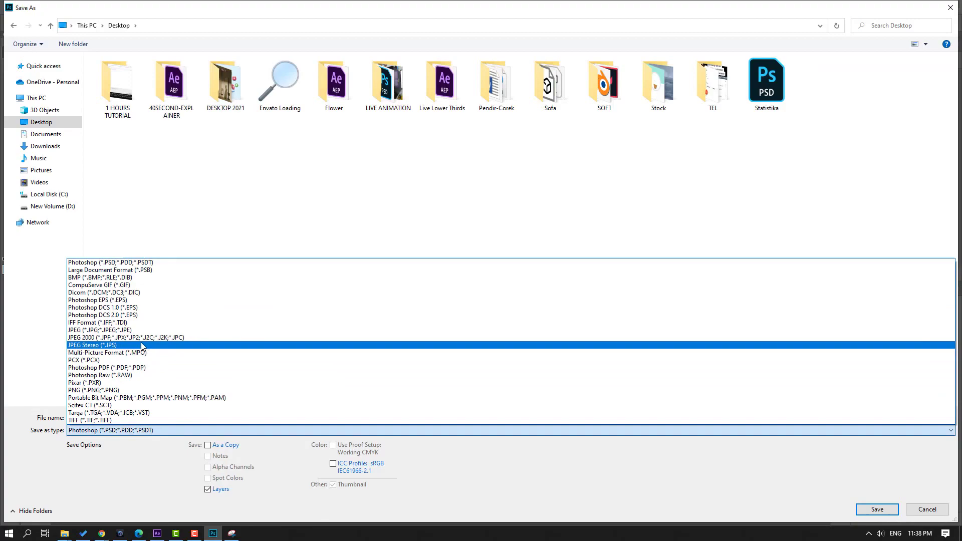
left_click(121, 336)
left_click(876, 508)
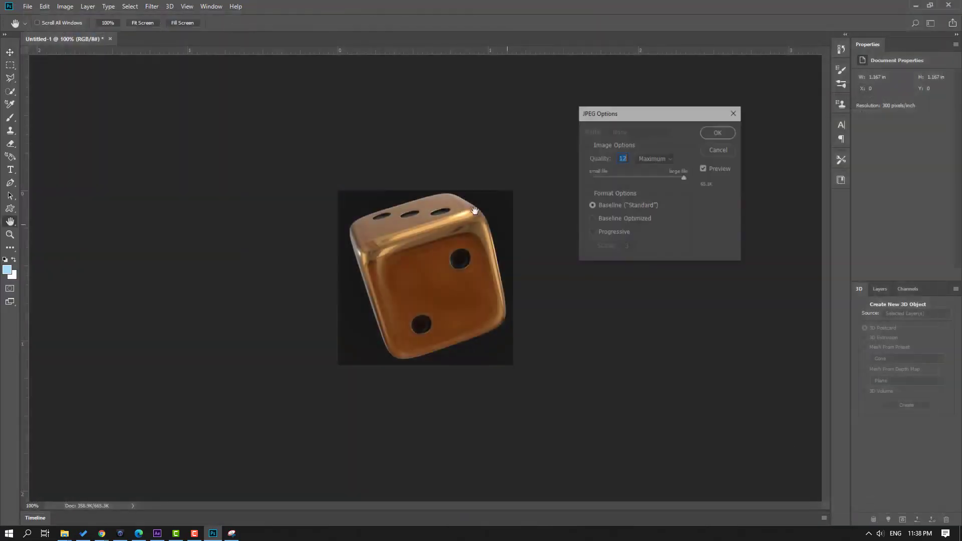
Finish the JPEG save, upload the dice picture as the collection logo, and note the 600 x 400 featured size
left_click(718, 132)
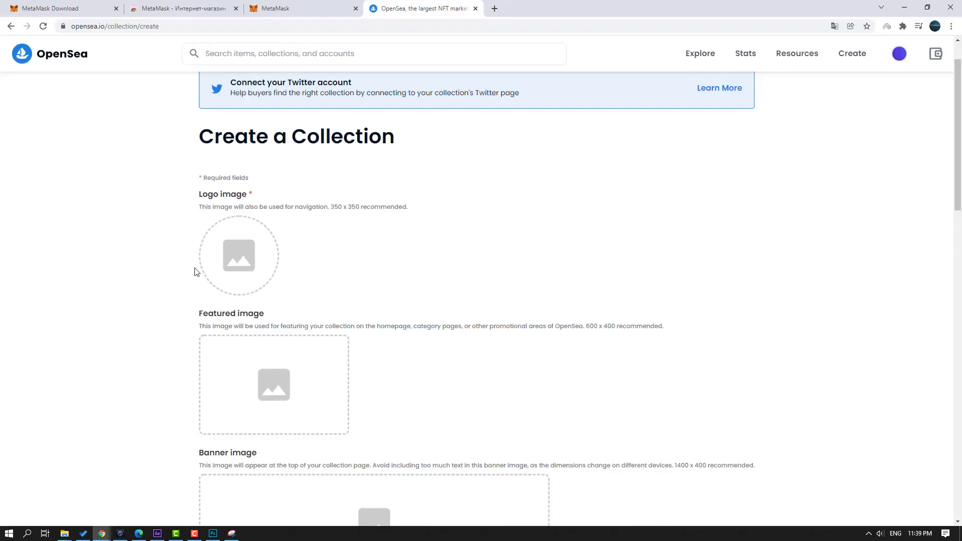
left_click(247, 251)
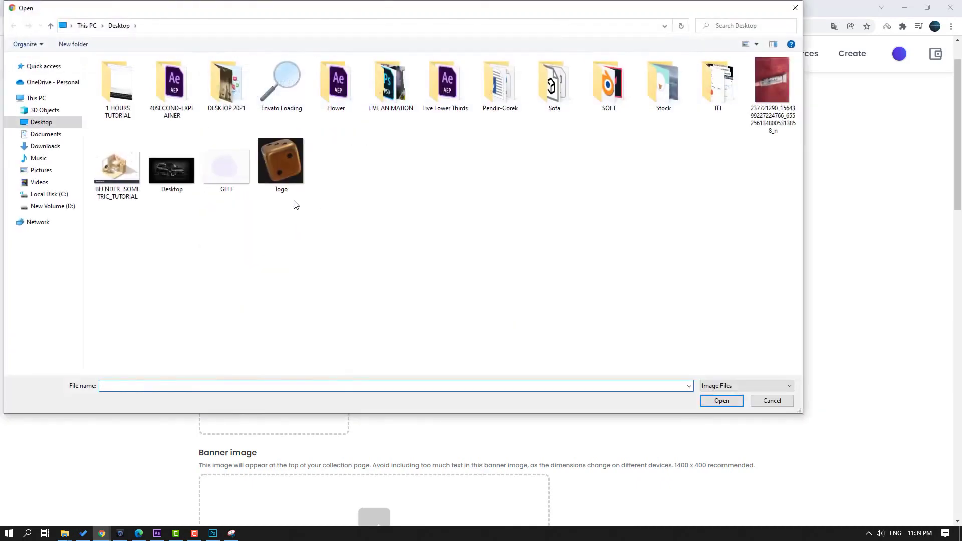
left_click(297, 180)
left_click(722, 402)
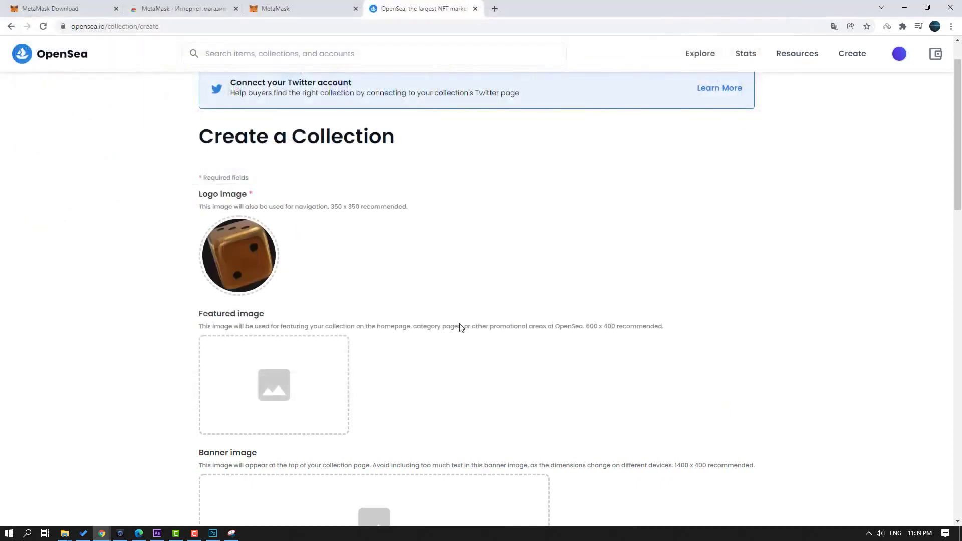
scroll(142, 313, "down", 1)
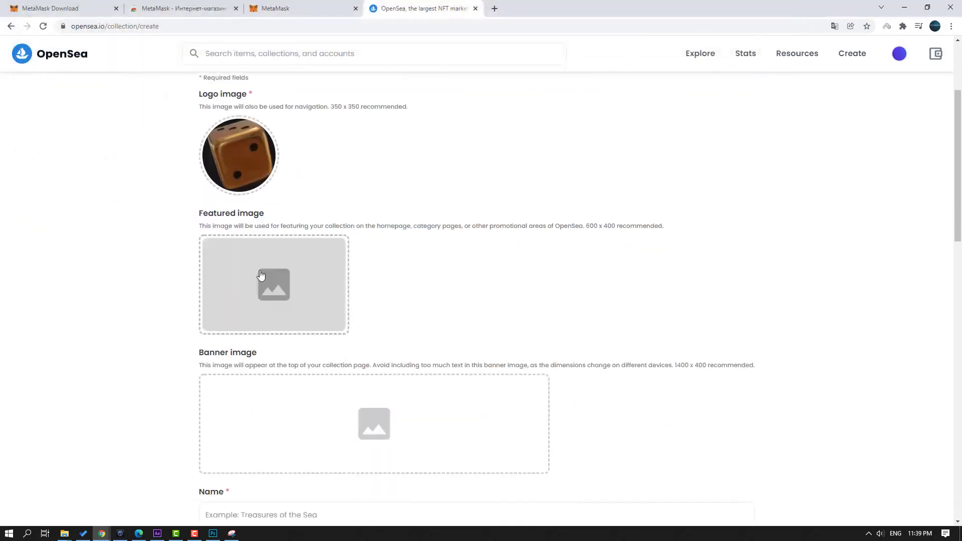
left_click_drag(587, 225, 613, 228)
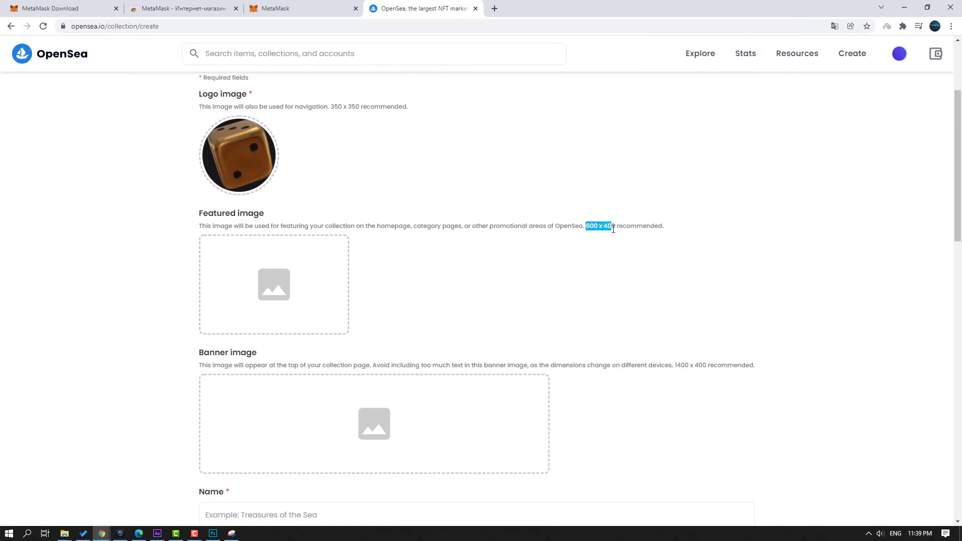
Create a 600 x 400 Photoshop document and paste the dice snapshot for resizing
left_click(212, 533)
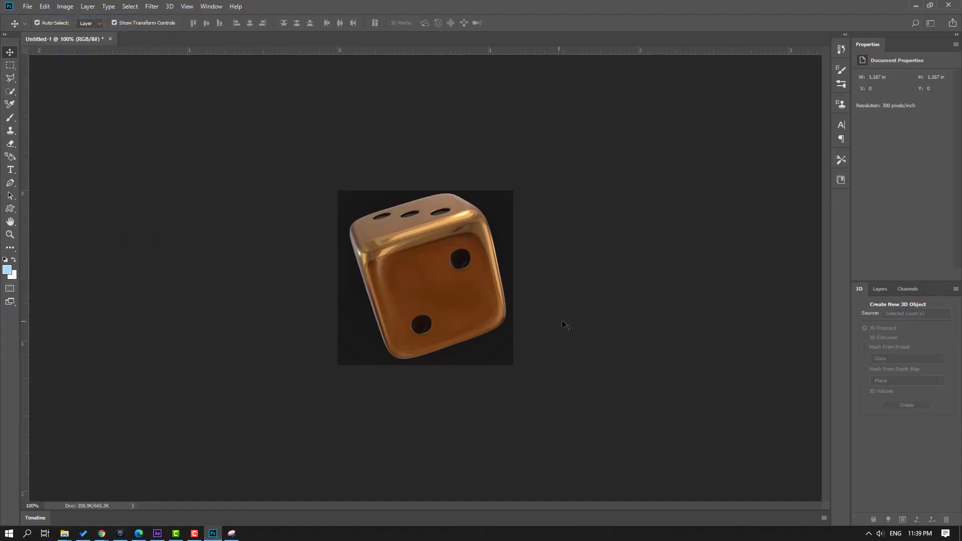
key("ctrl+n")
type("600")
key("Tab")
type("400")
left_click(658, 405)
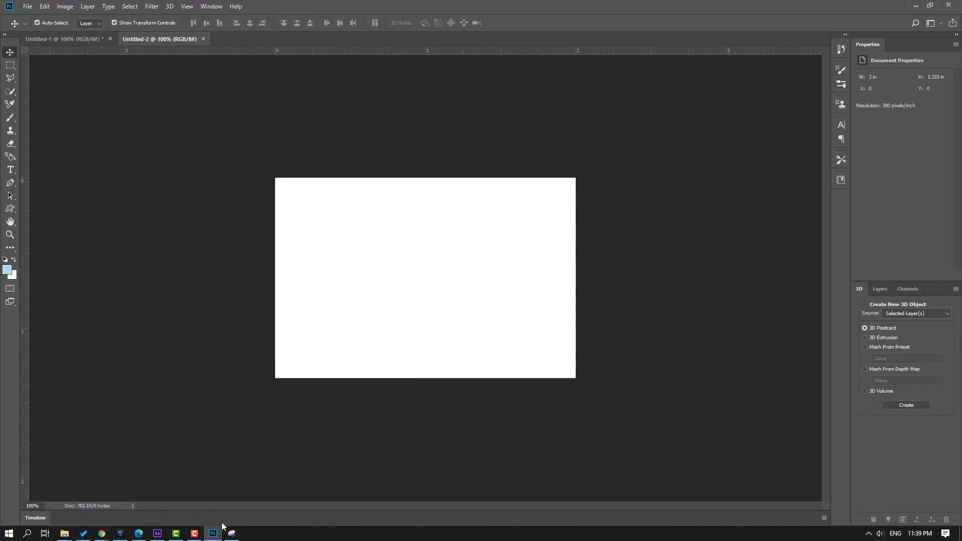
key("ctrl+v")
key("ctrl+t")
Snip the After Effects dice render and paste it into the new canvas
left_click(157, 533)
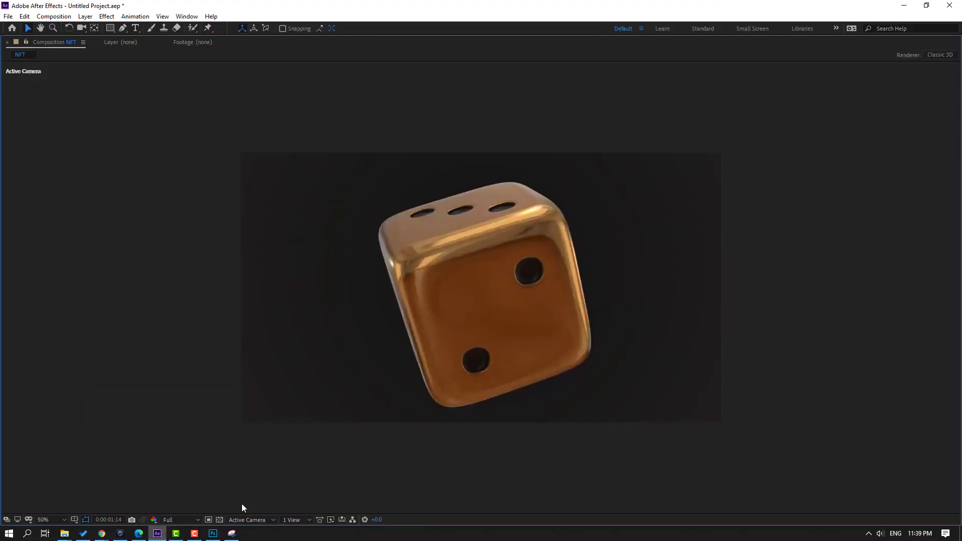
left_click_drag(240, 153, 720, 422)
left_click(213, 533)
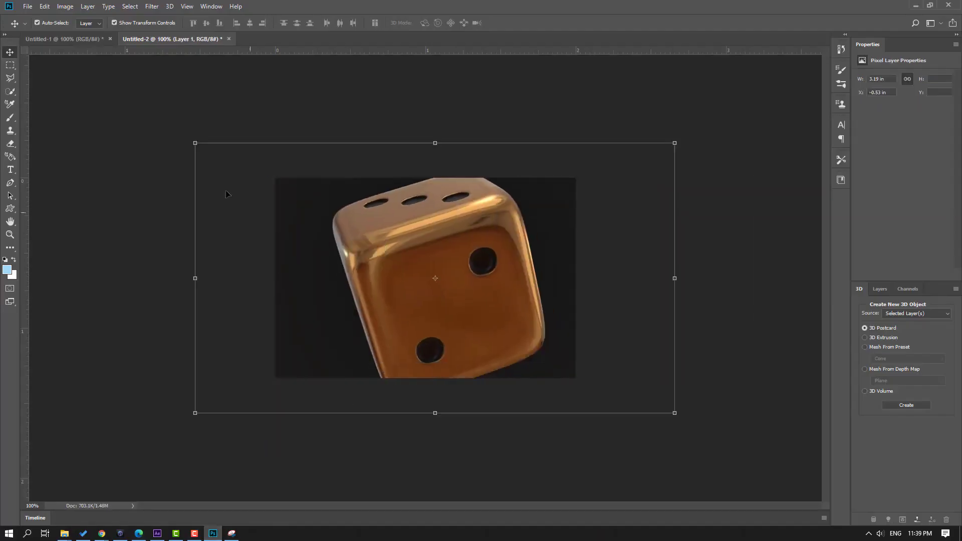
key("ctrl+v")
Save the 600 x 400 image as a new JPEG file
left_click(27, 6)
left_click(45, 127)
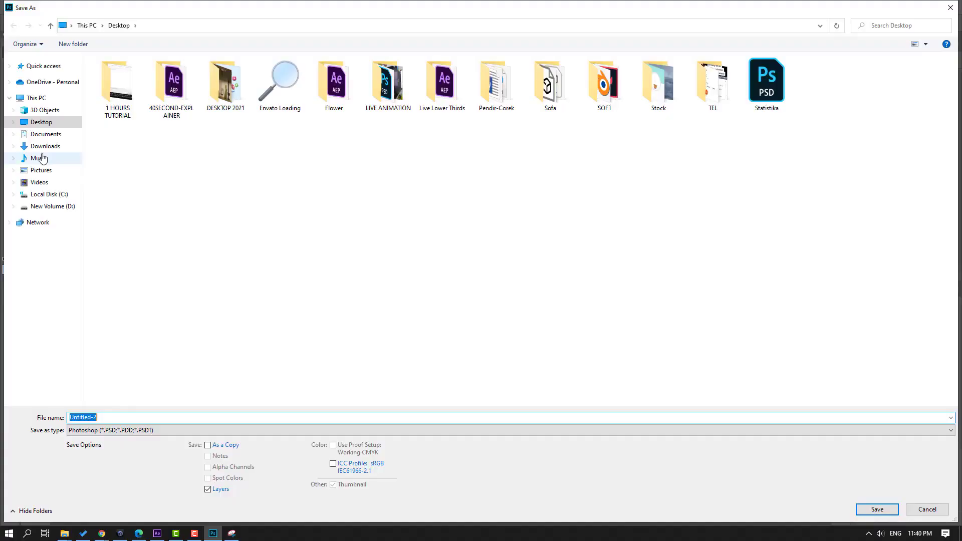
left_click(113, 430)
left_click(128, 338)
key("Return")
key("Return")
Confirm JPEG quality, upload img2 as the featured image, and note the 1400 x 400 banner size
left_click(391, 492)
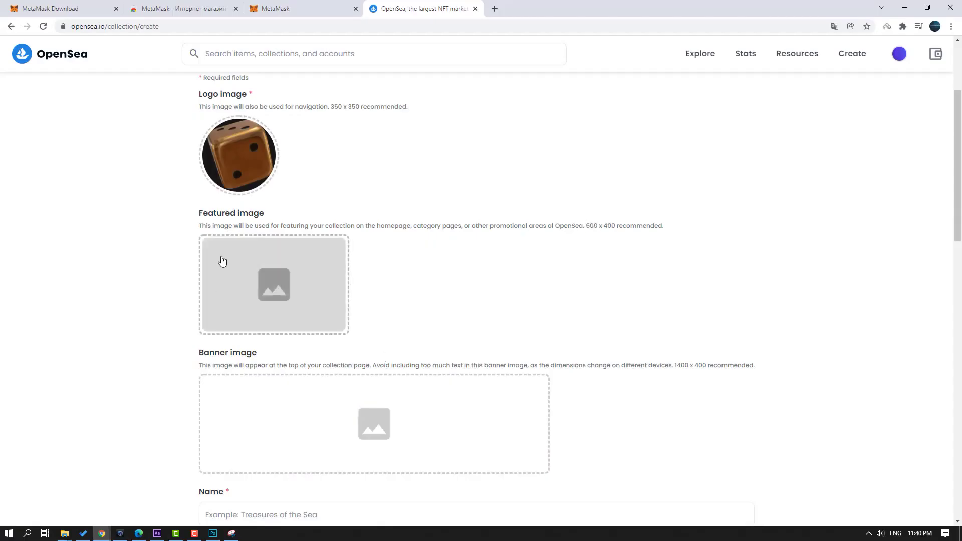
left_click(297, 319)
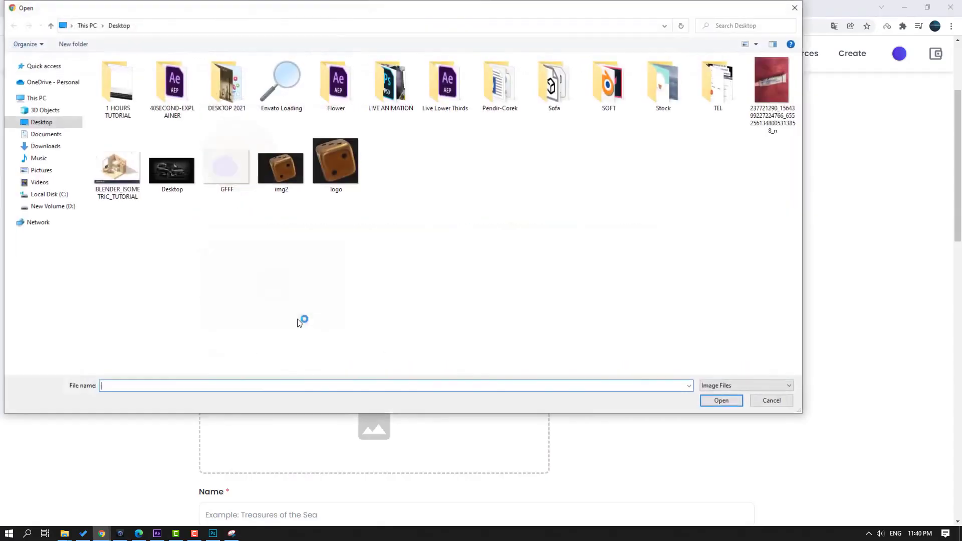
left_click(282, 172)
left_click(721, 400)
scroll(286, 328, "down", 1)
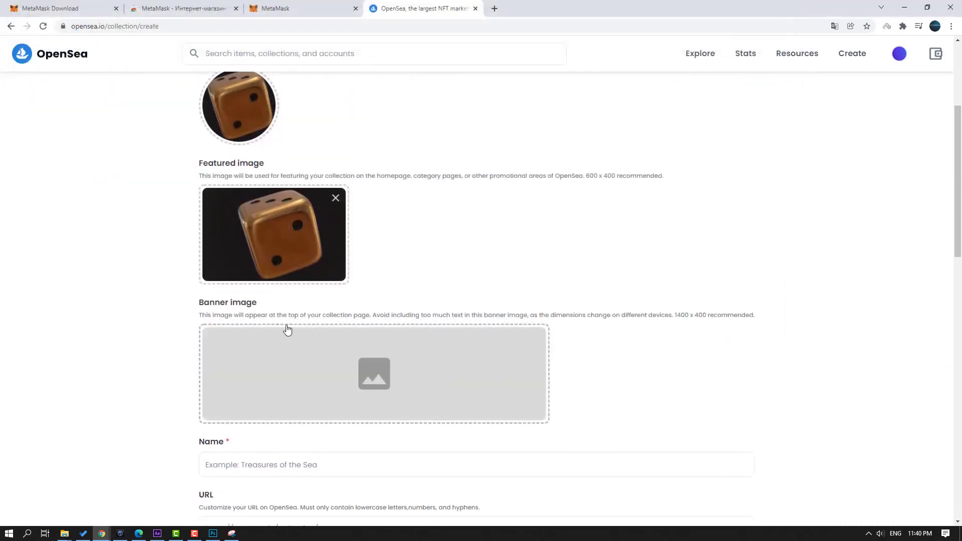
scroll(276, 253, "down", 1)
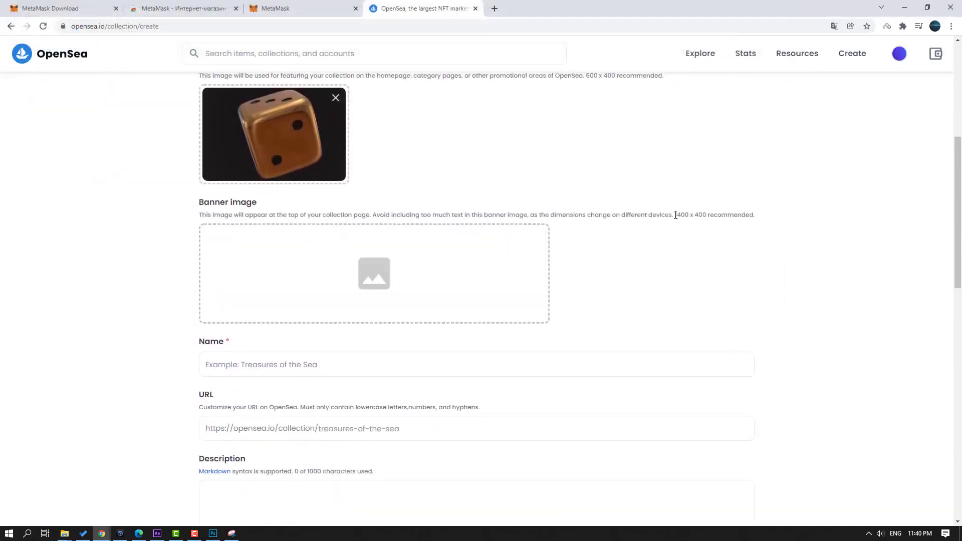
left_click_drag(675, 215, 706, 226)
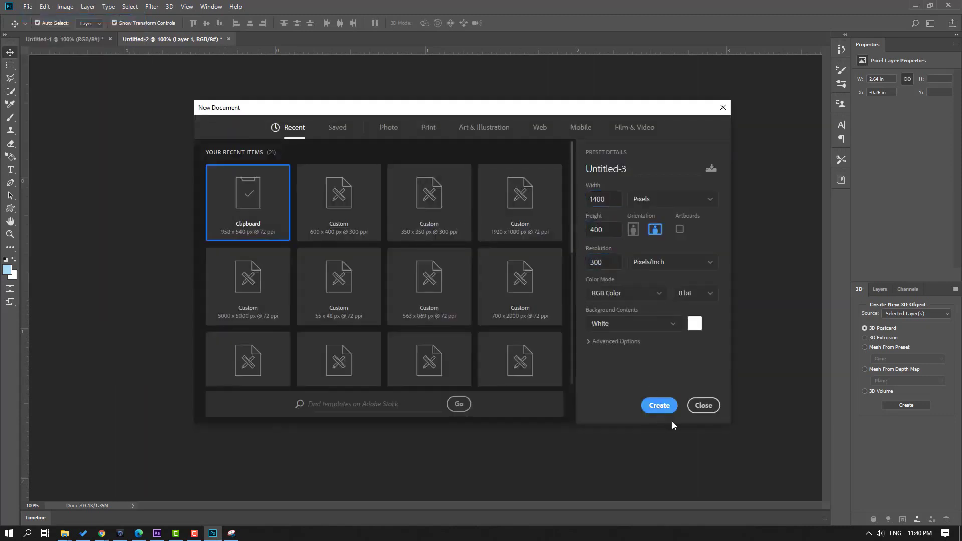
Create the wide banner document with the pasted dice resized and committed
left_click(658, 405)
key("ctrl+v")
key("ctrl+t")
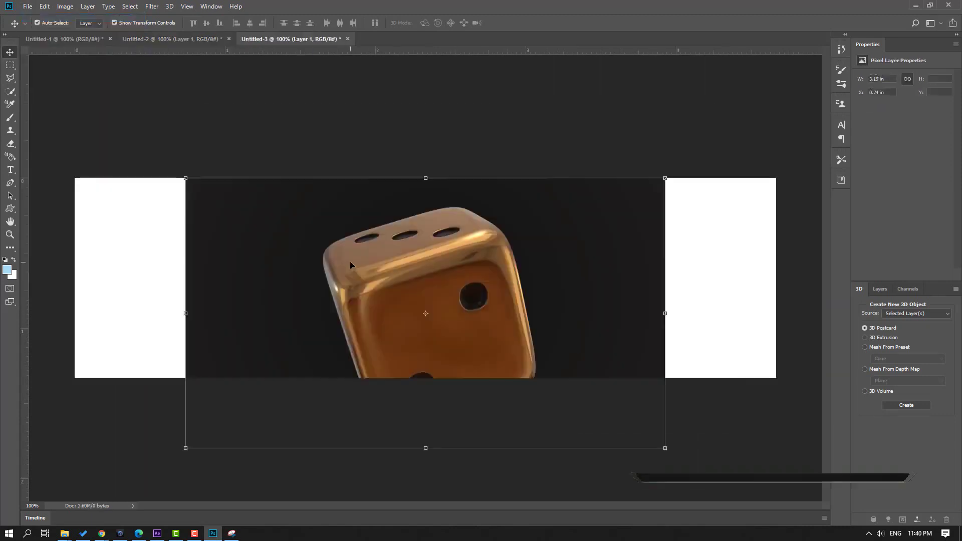
key("ctrl+minus")
key("Return")
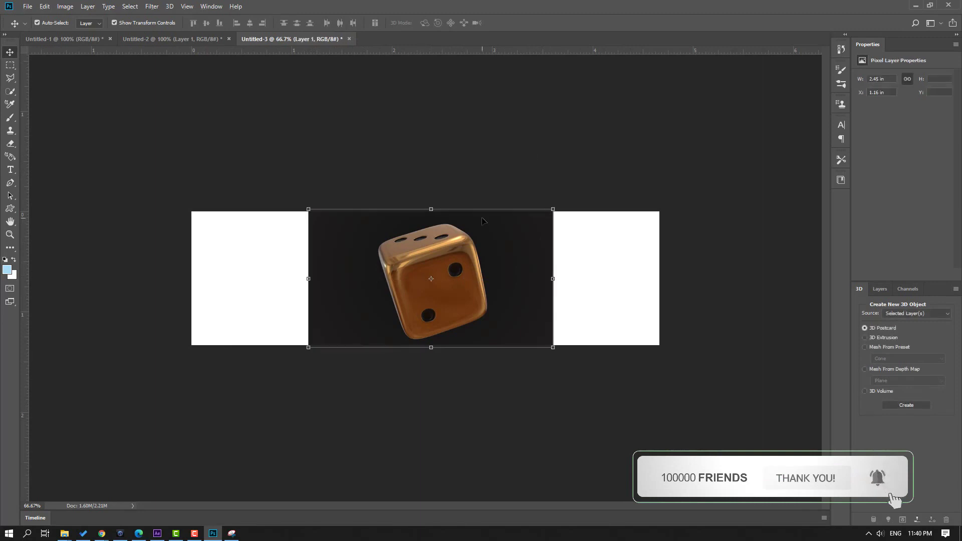
Duplicate the dice into partial copies at the banner's left and right edges
left_click_drag(516, 270, 207, 270)
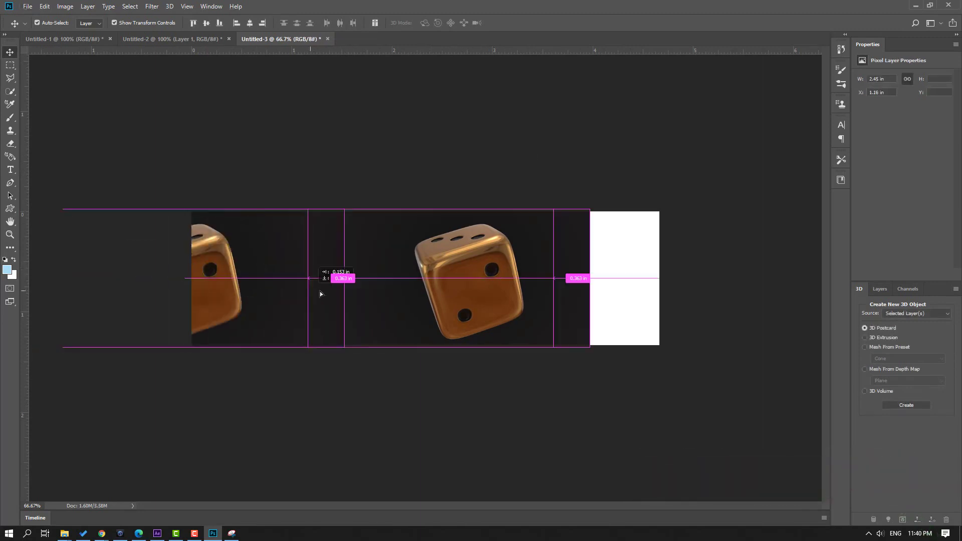
left_click_drag(321, 279, 568, 279)
left_click(587, 123)
Save the banner as a JPEG and return to the OpenSea collection page
left_click(34, 7)
left_click(53, 112)
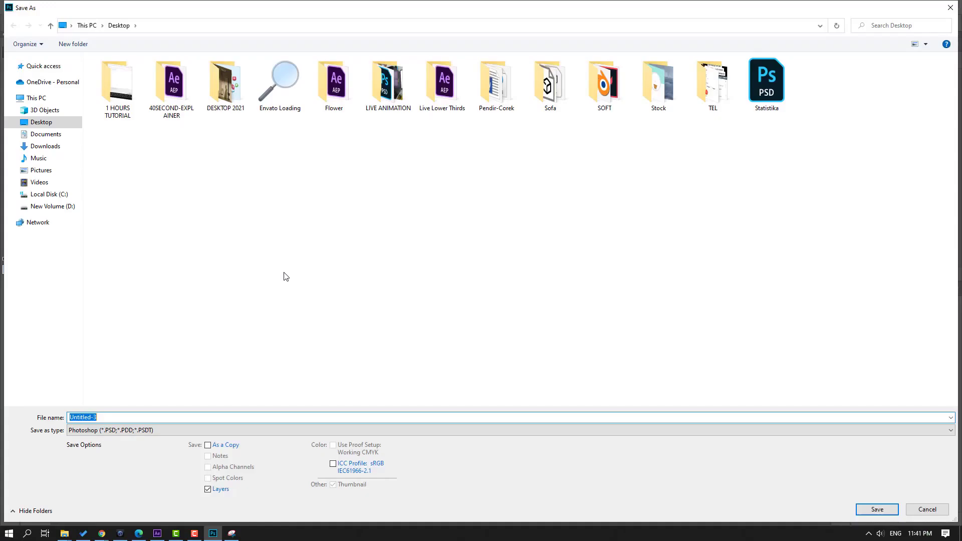
type("frame")
left_click(225, 429)
left_click(226, 338)
left_click(875, 509)
left_click(99, 533)
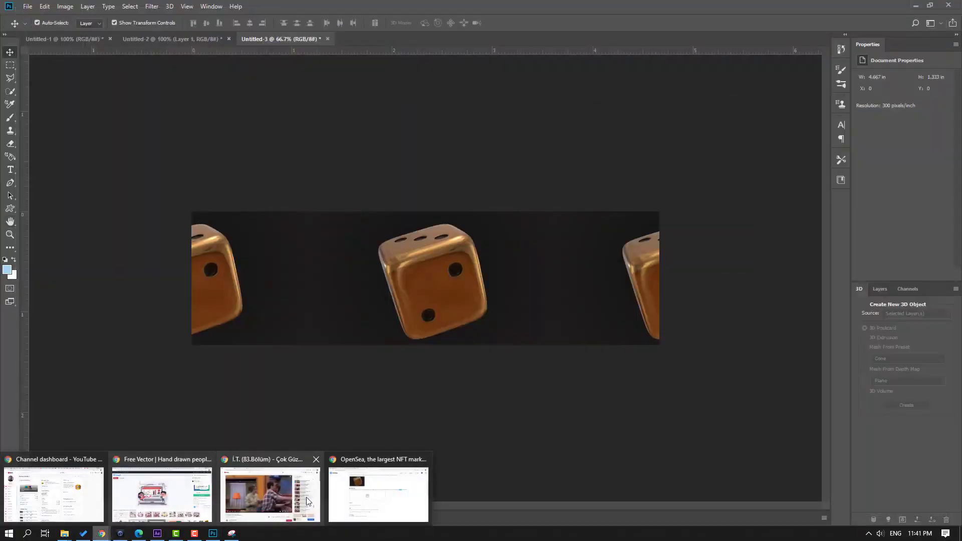
left_click(377, 488)
Upload the banner picture as the collection's banner image
left_click(441, 263)
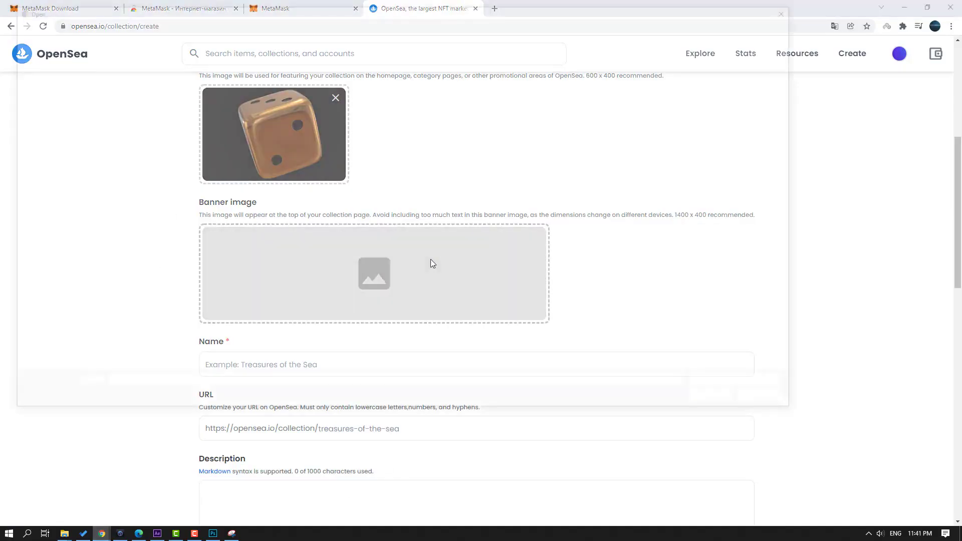
left_click(117, 169)
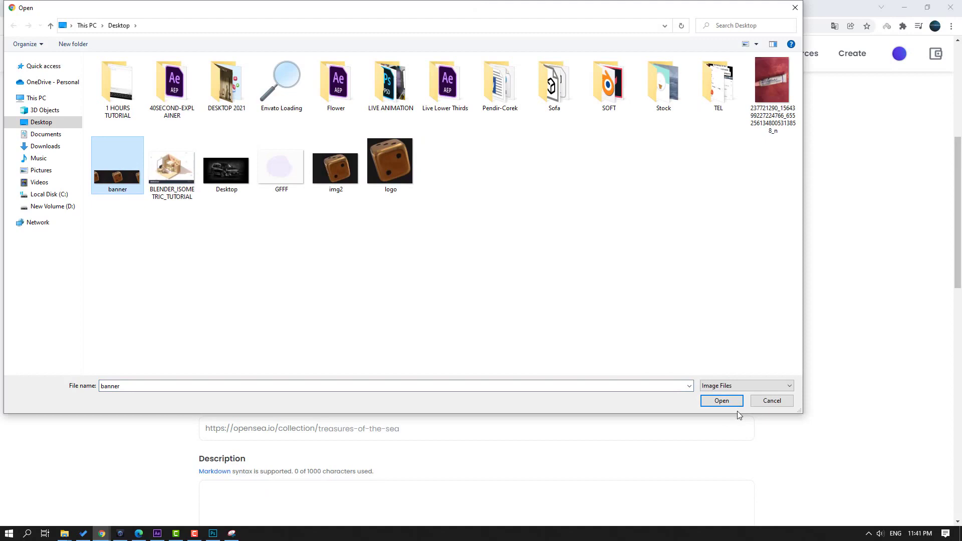
left_click(723, 401)
scroll(112, 306, "down", 2)
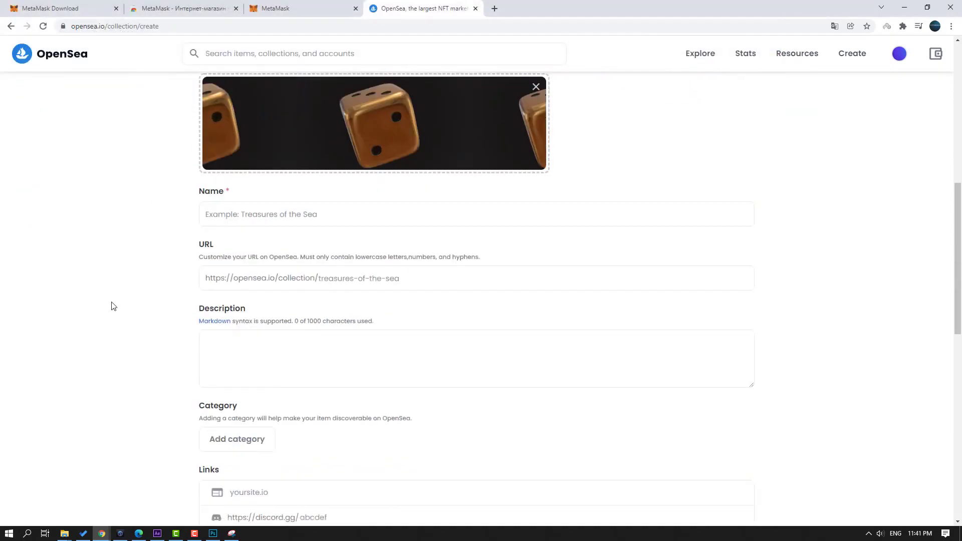
Enter the Golden Dices name, a custom URL ending and a description about more golden dice
left_click(253, 214)
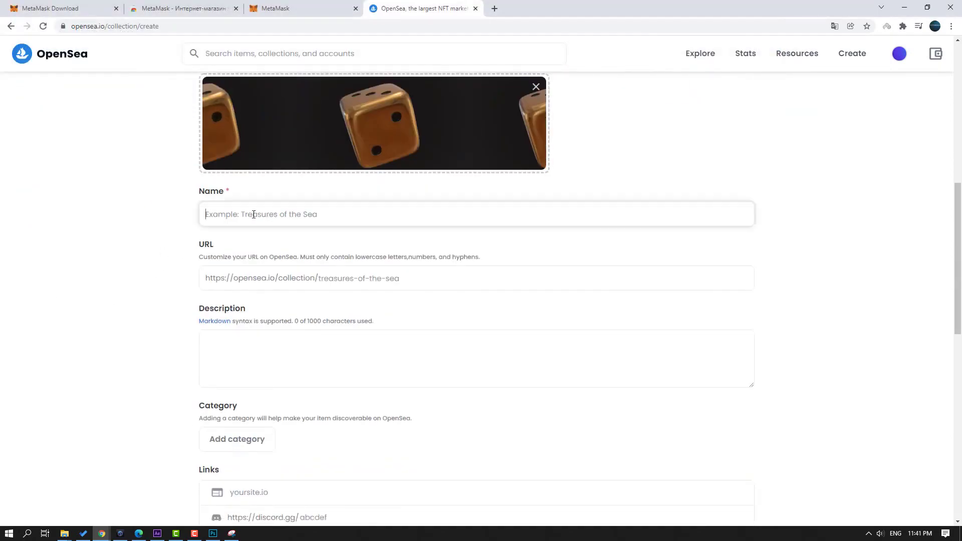
type("Golden Dice")
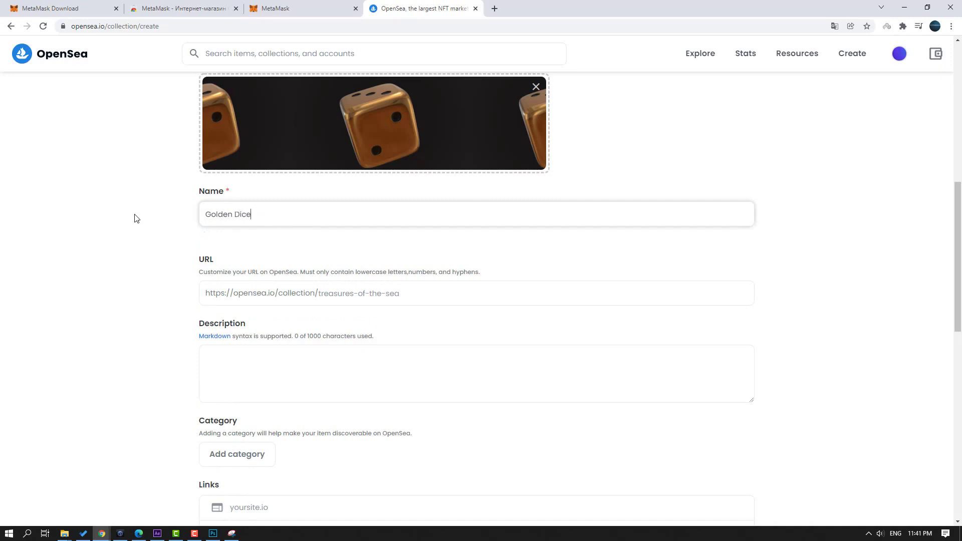
type("s from Nijat")
key("ctrl+a")
left_click(174, 251)
scroll(180, 261, "down", 1)
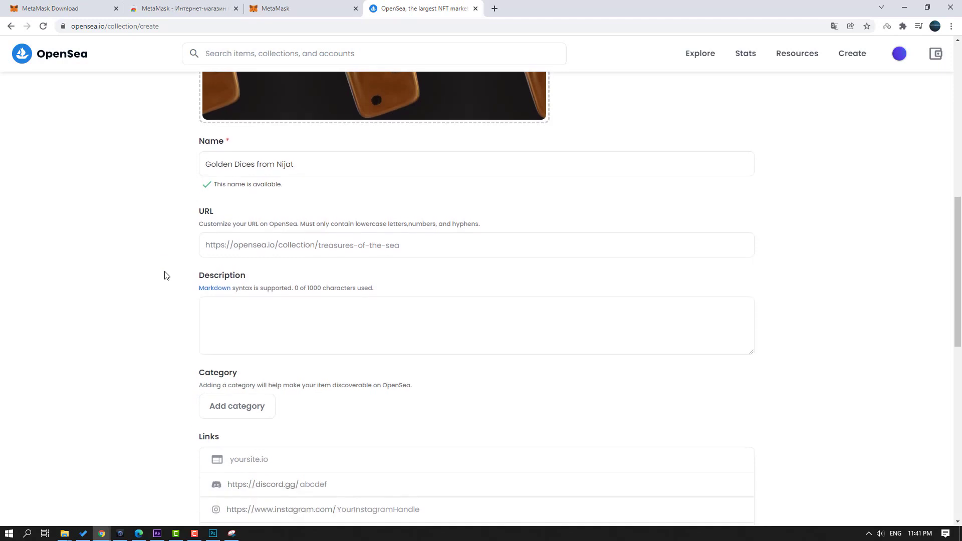
key("Tab")
type("d")
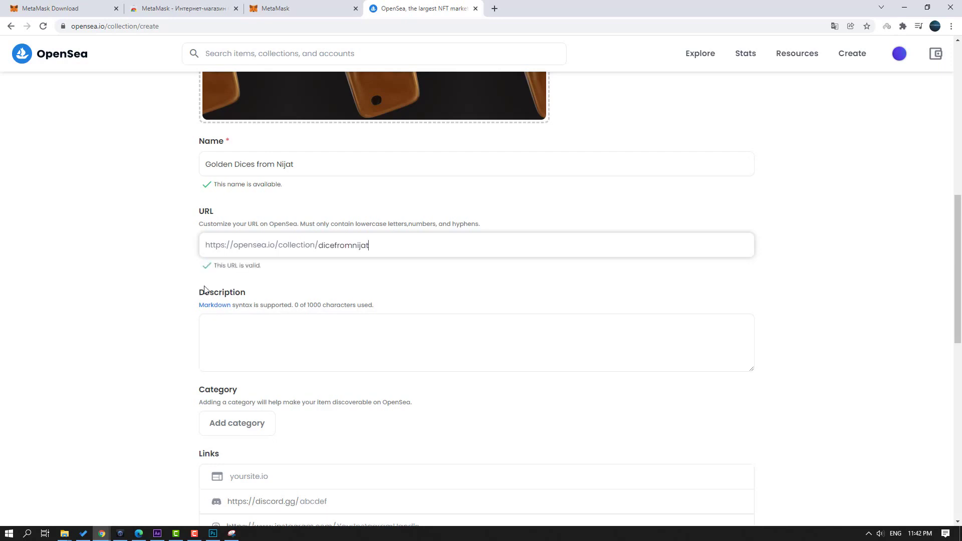
scroll(202, 291, "down", 2)
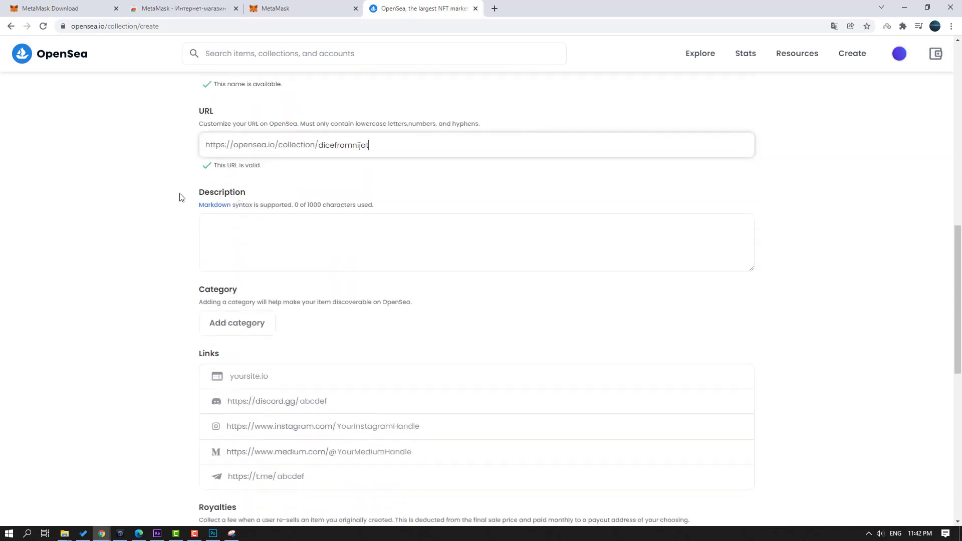
left_click(258, 247)
type("There is")
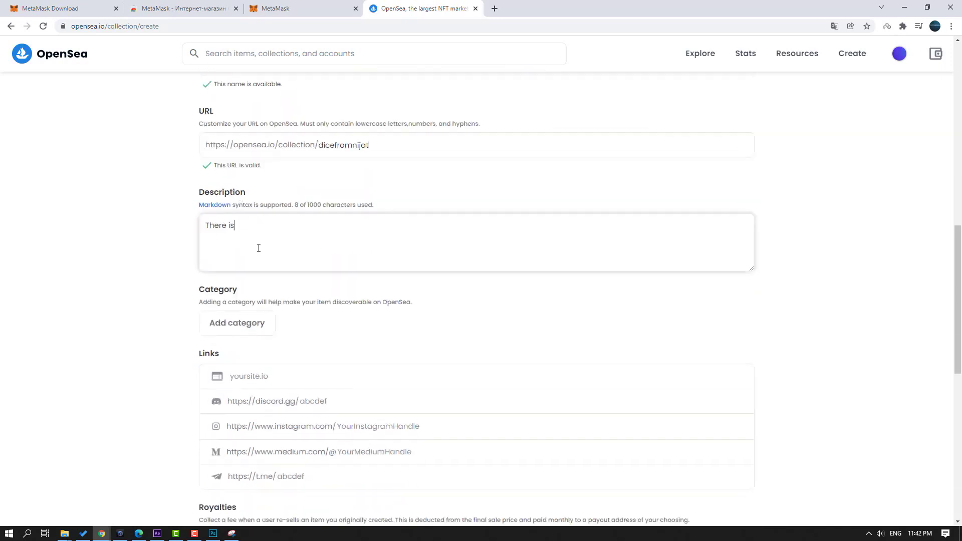
type("more dice")
key("BackSpace")
key("BackSpace")
type("golden dices")
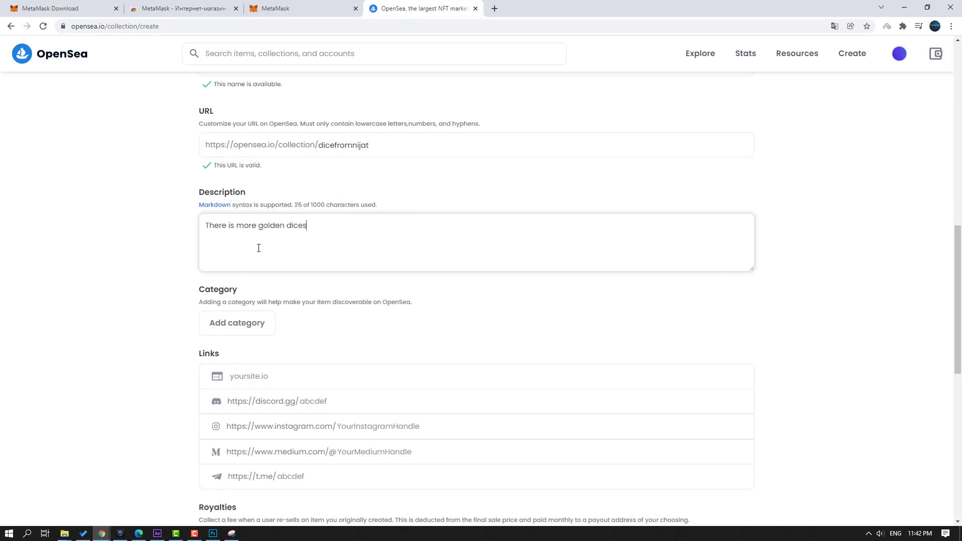
type(" from Nijat")
type(" Ibrahimli.")
scroll(173, 202, "down", 2)
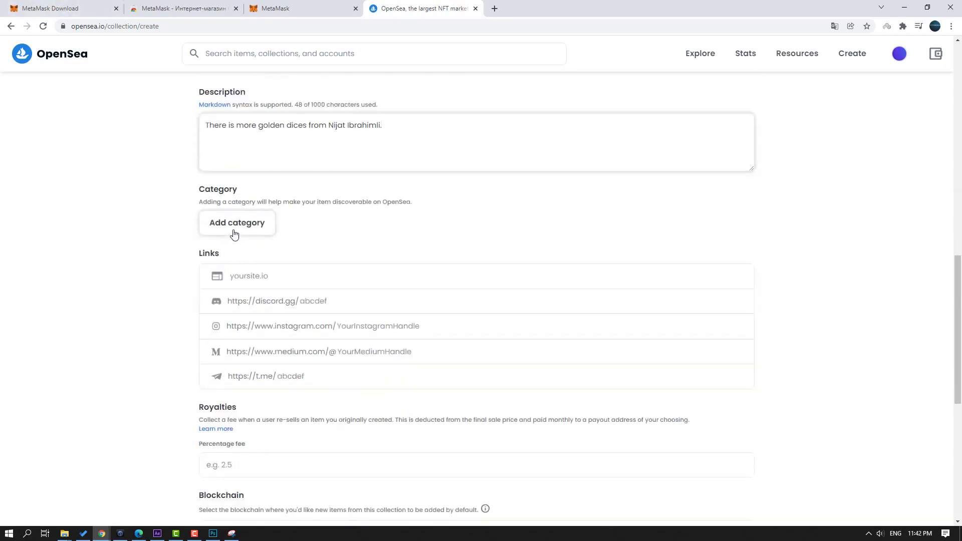
left_click(233, 230)
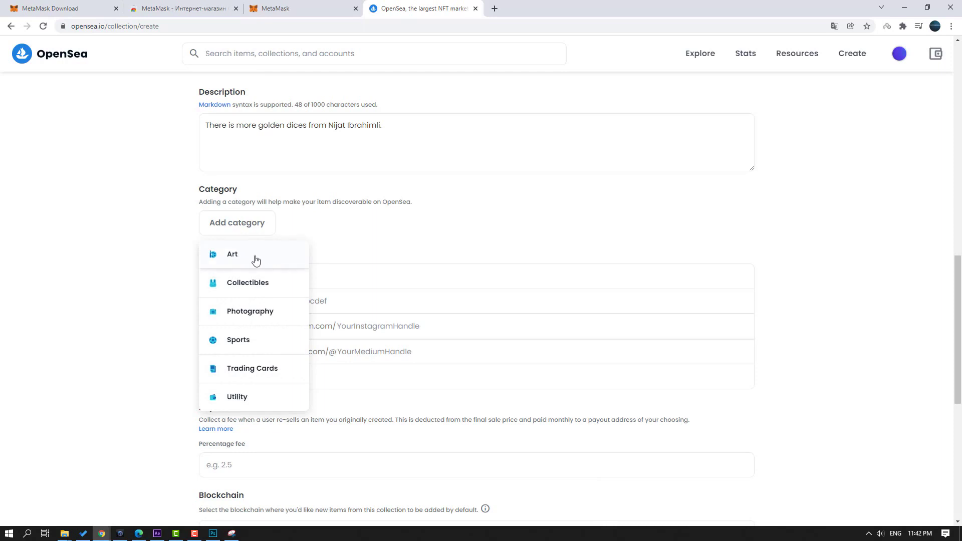
left_click(256, 261)
scroll(184, 285, "down", 1)
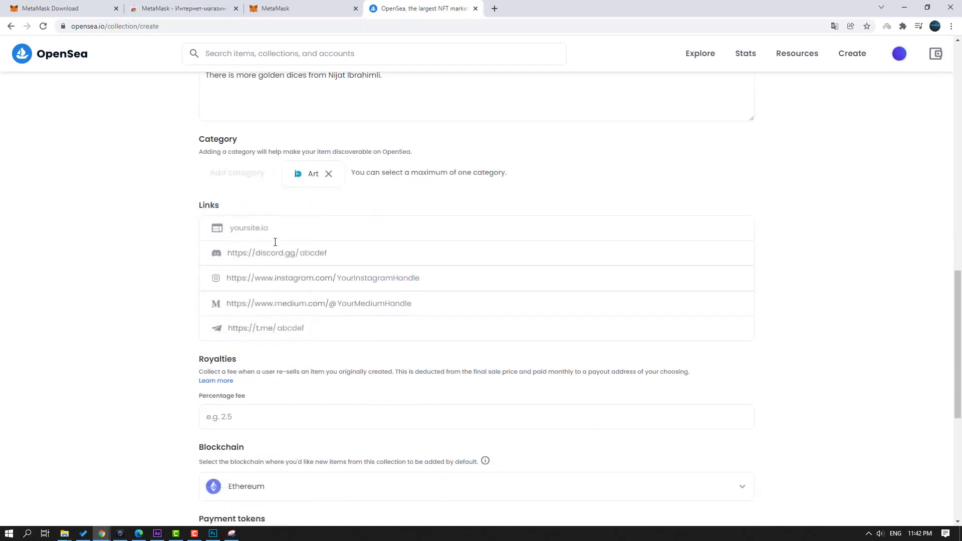
left_click(258, 229)
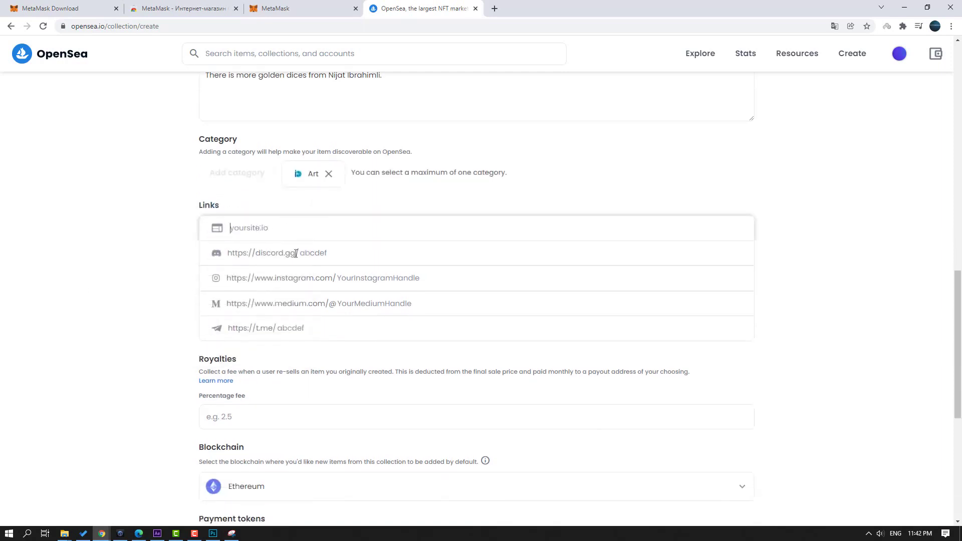
type("www.voltageanimation.com")
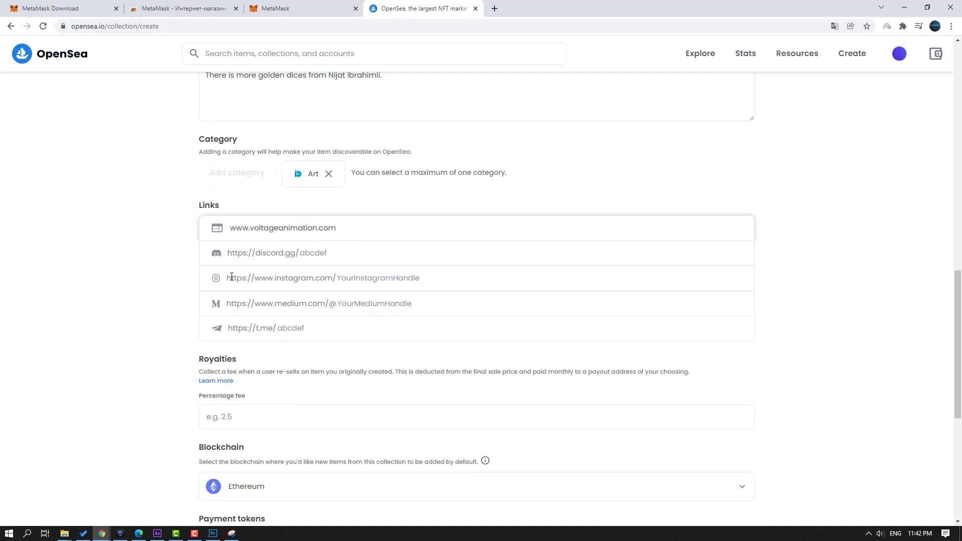
left_click(267, 261)
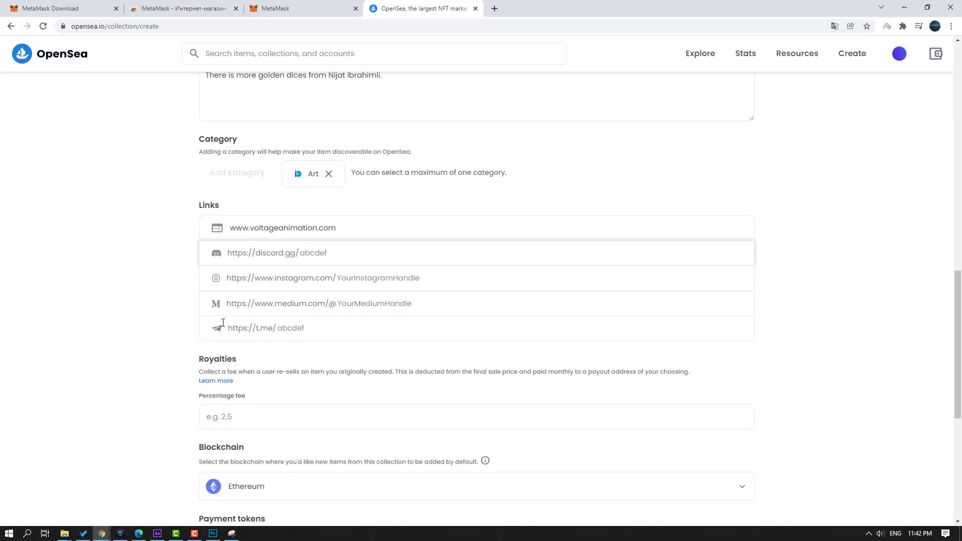
key("Tab")
key("Tab")
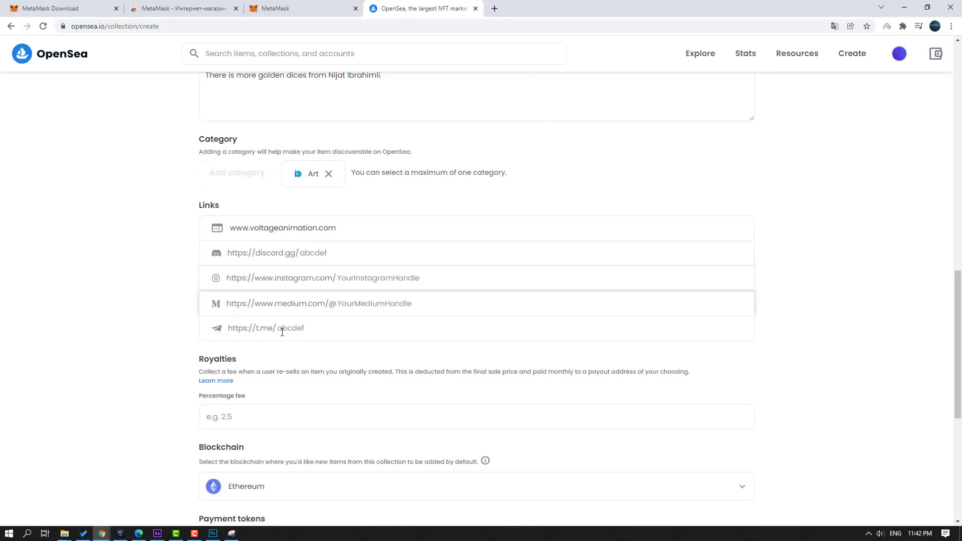
scroll(163, 343, "down", 1)
scroll(113, 330, "down", 2)
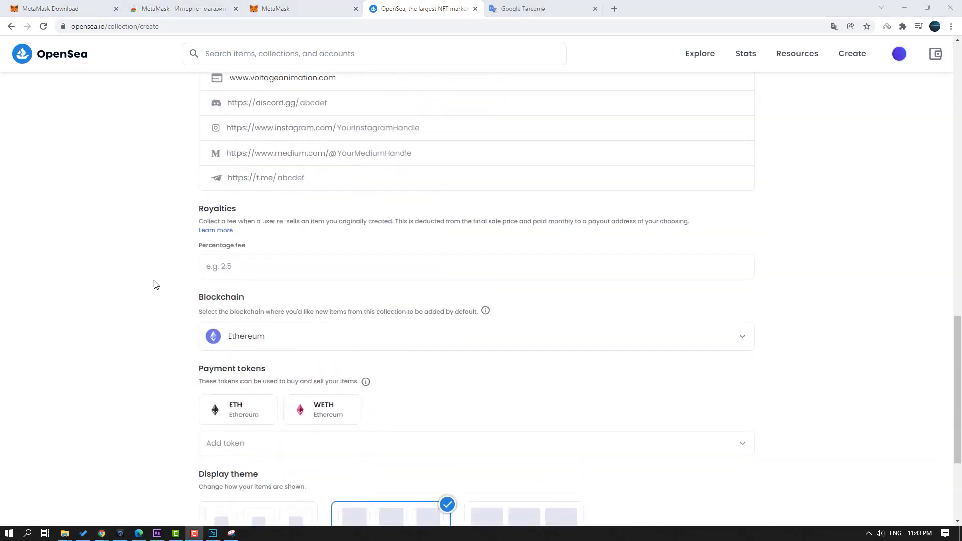
Enter an 8% royalty fee and paste the connected wallet's address as the payout address
left_click(238, 269)
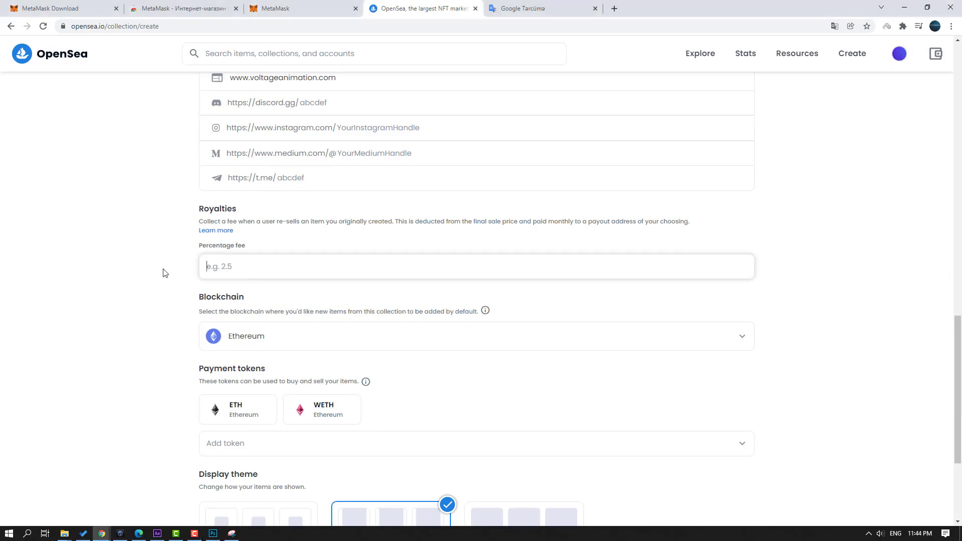
type("8")
scroll(209, 273, "down", 1)
scroll(303, 241, "down", 1)
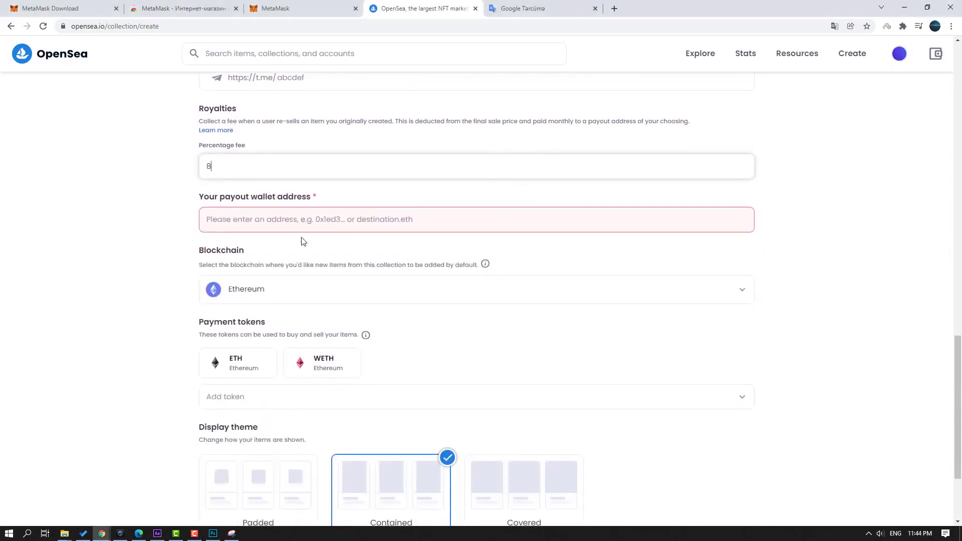
scroll(53, 273, "up", 1)
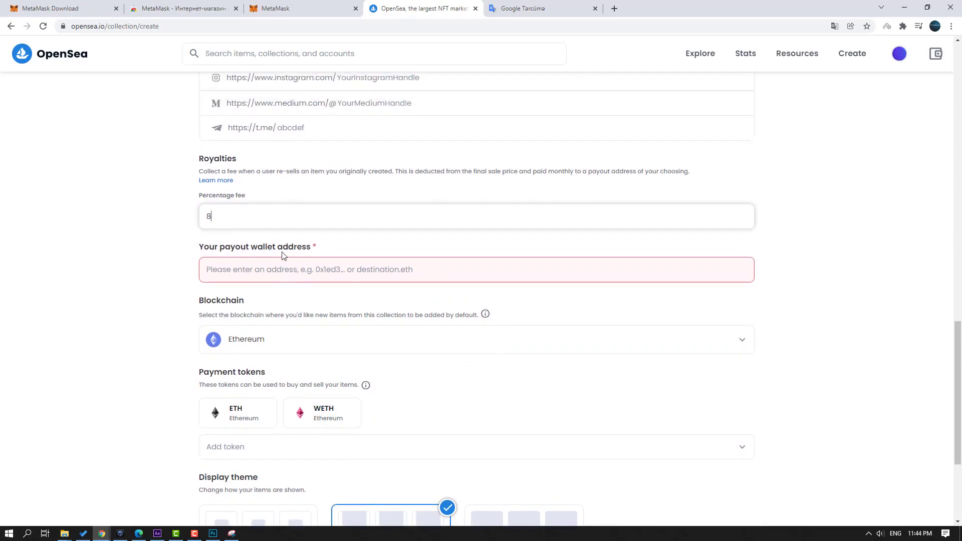
left_click(935, 54)
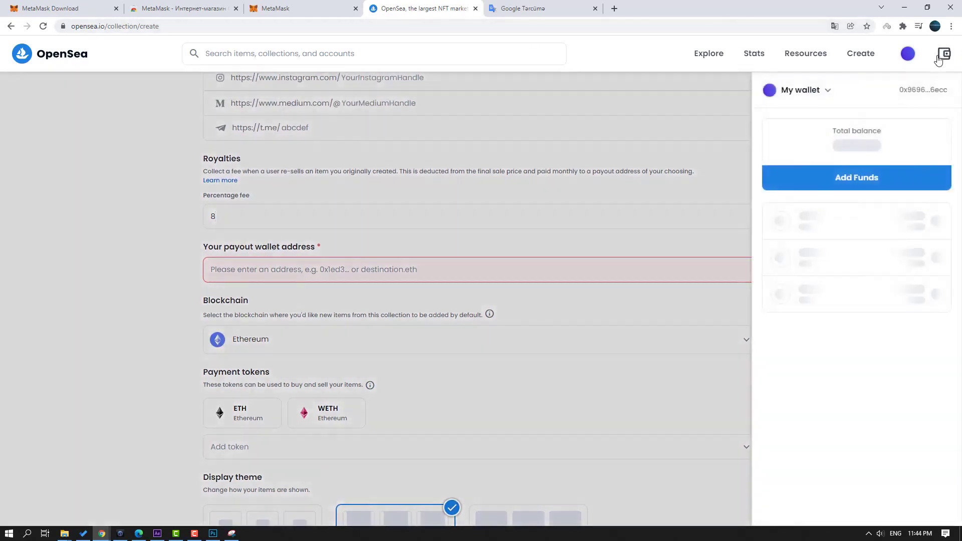
left_click(918, 95)
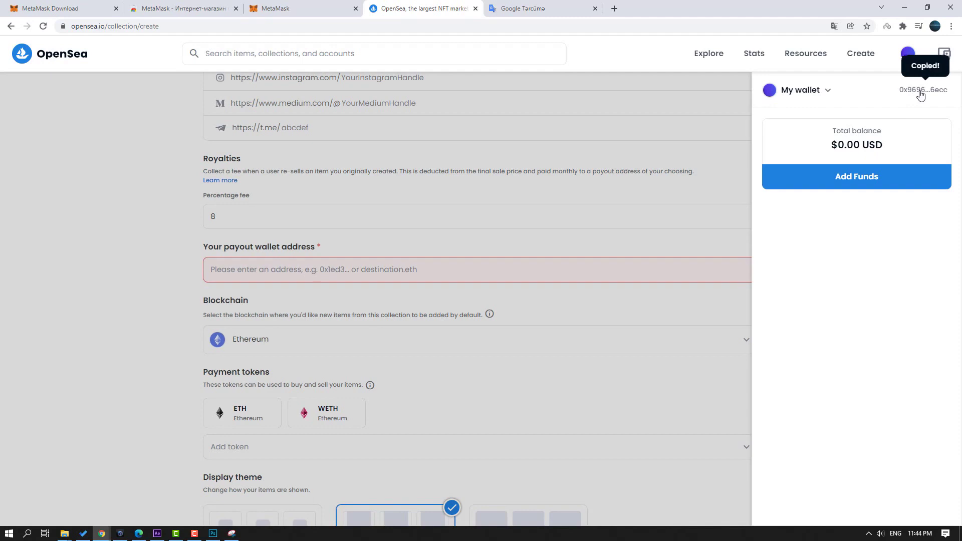
left_click(238, 267)
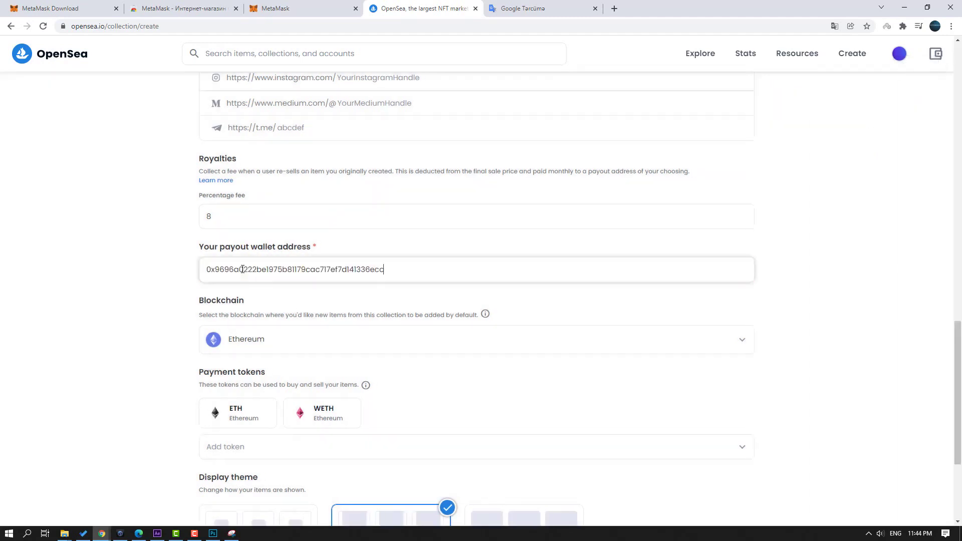
scroll(152, 290, "down", 1)
scroll(185, 277, "down", 1)
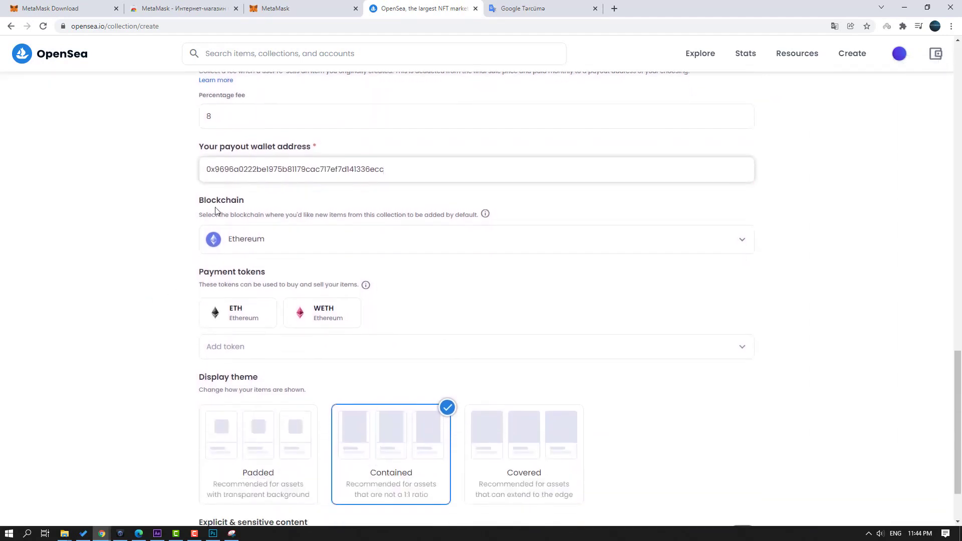
Switch the blockchain to Polygon, add no extra payment tokens, and create the collection
left_click(251, 242)
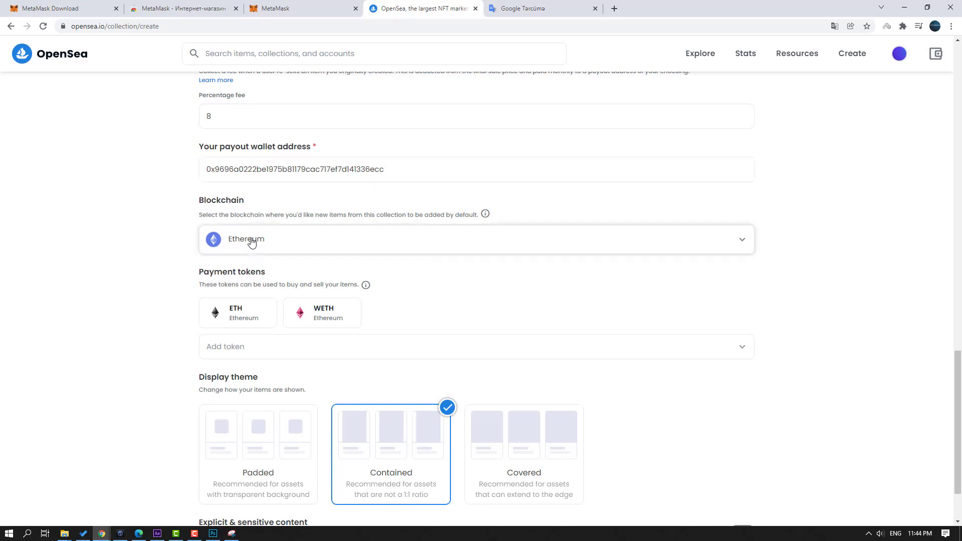
left_click(268, 279)
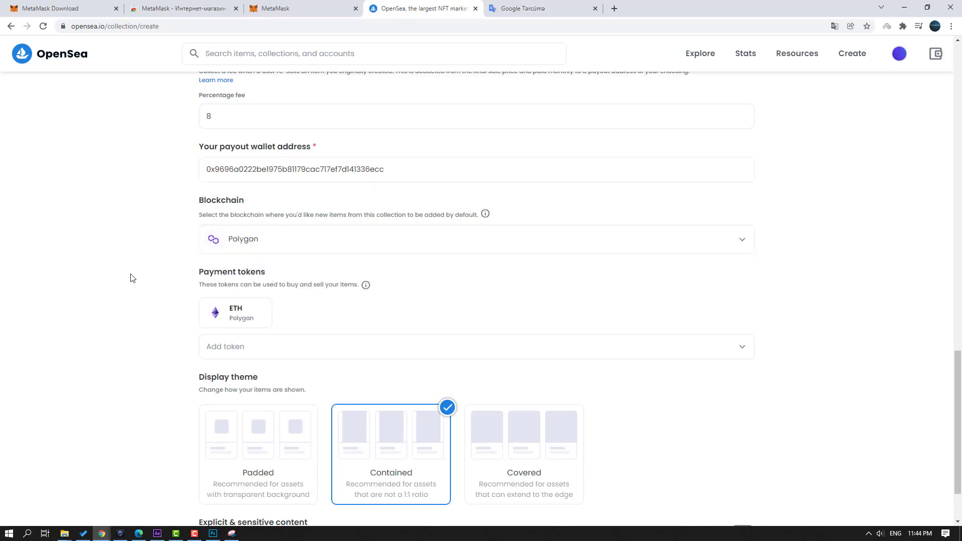
scroll(136, 290, "down", 1)
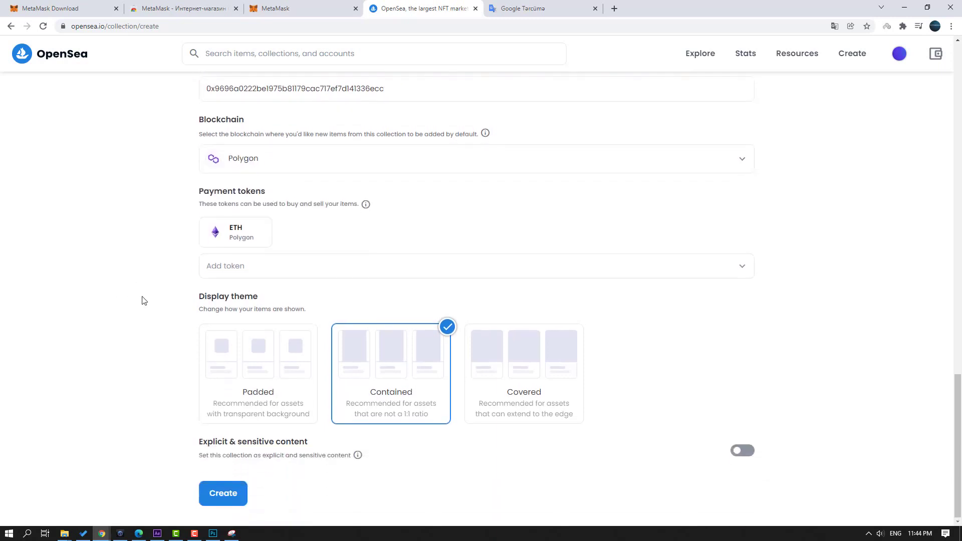
left_click(470, 260)
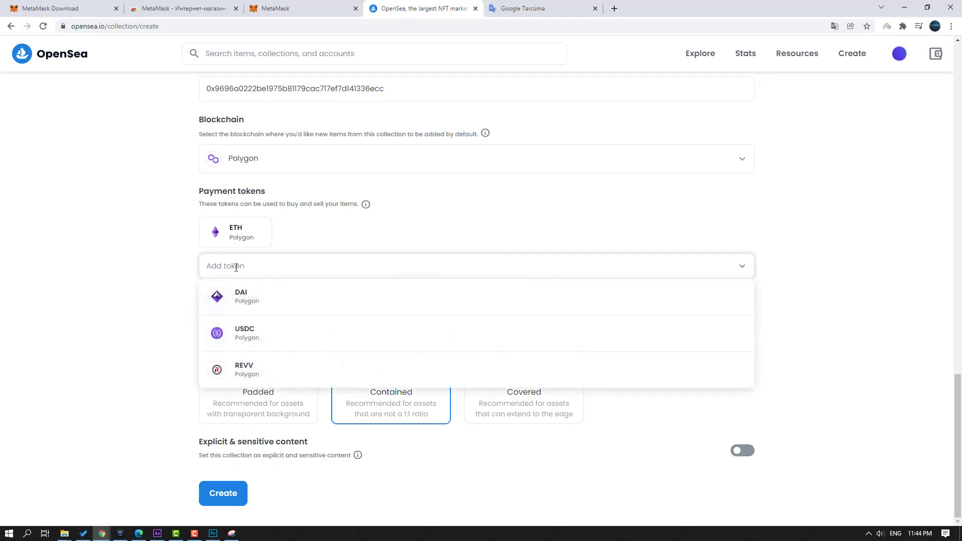
left_click(133, 317)
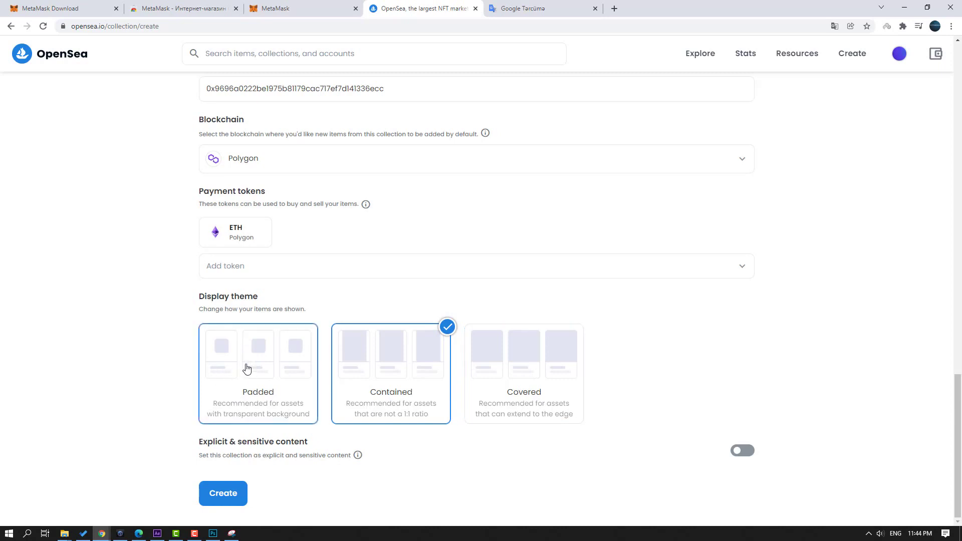
left_click(209, 501)
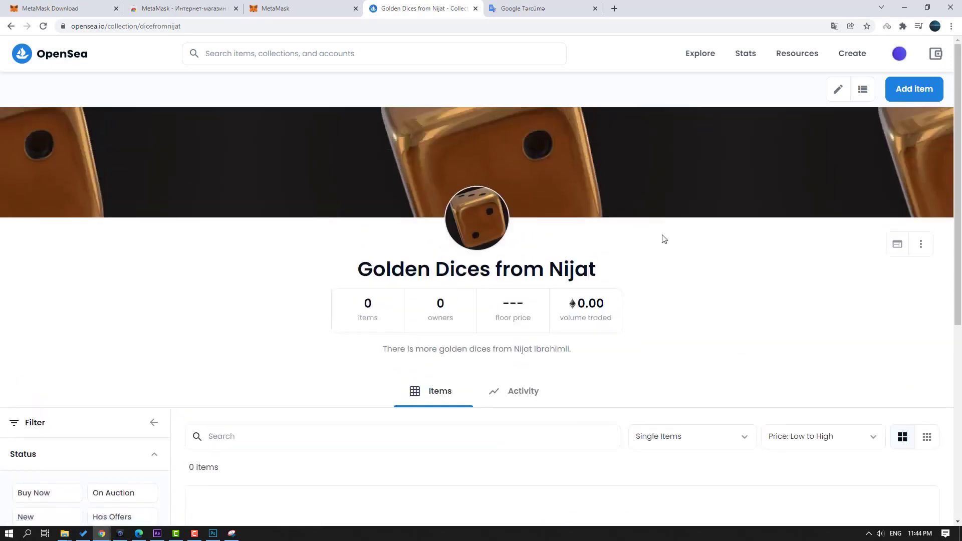
Add a new item to Golden Dices and upload the Dice_NFT video as its media
left_click(914, 92)
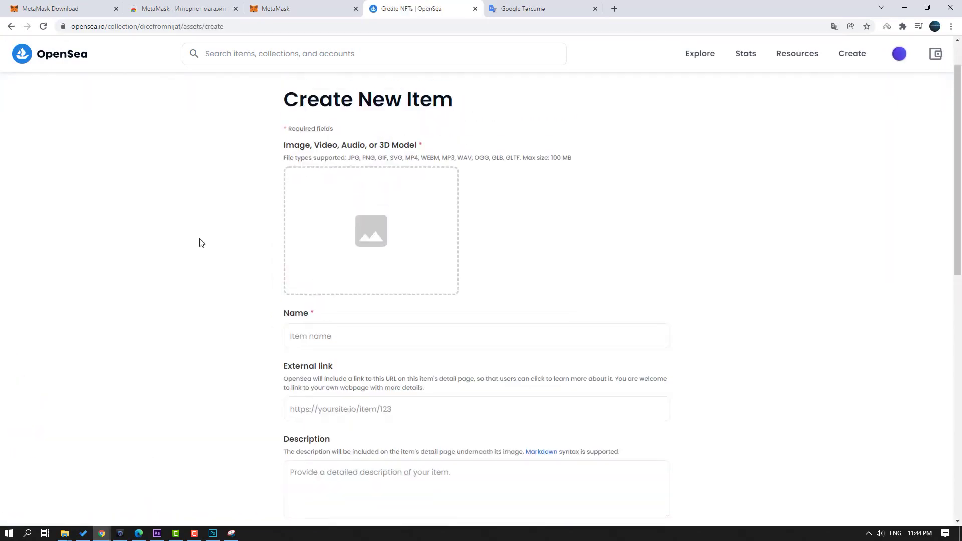
left_click(392, 302)
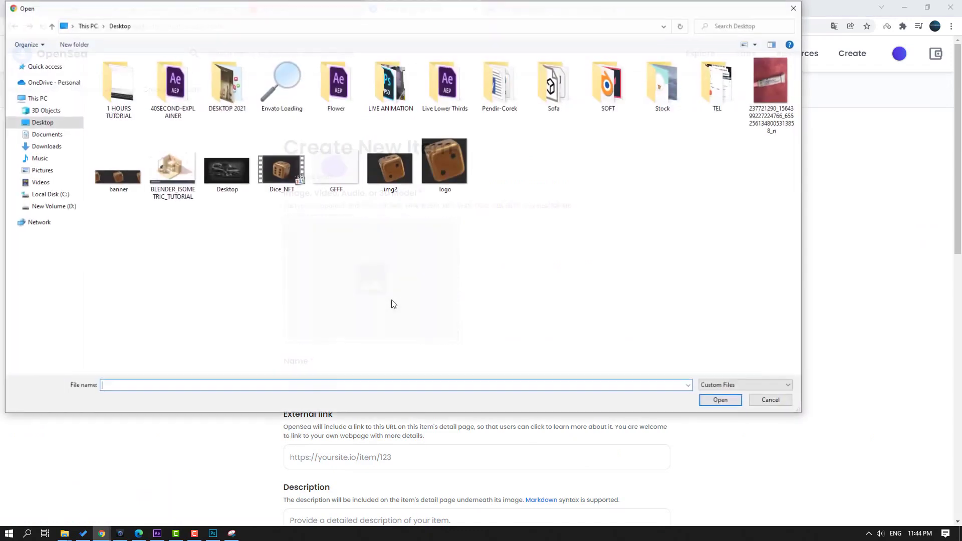
double_click(287, 176)
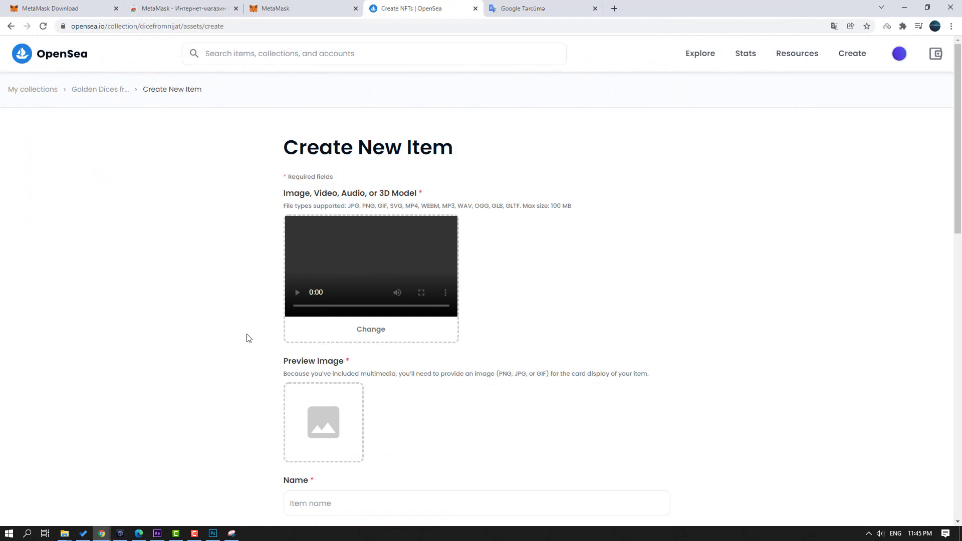
Queue Dice_NFT in Media Encoder, encode it to an H.264 MP4 on the desktop, then close the encoder
left_click(9, 532)
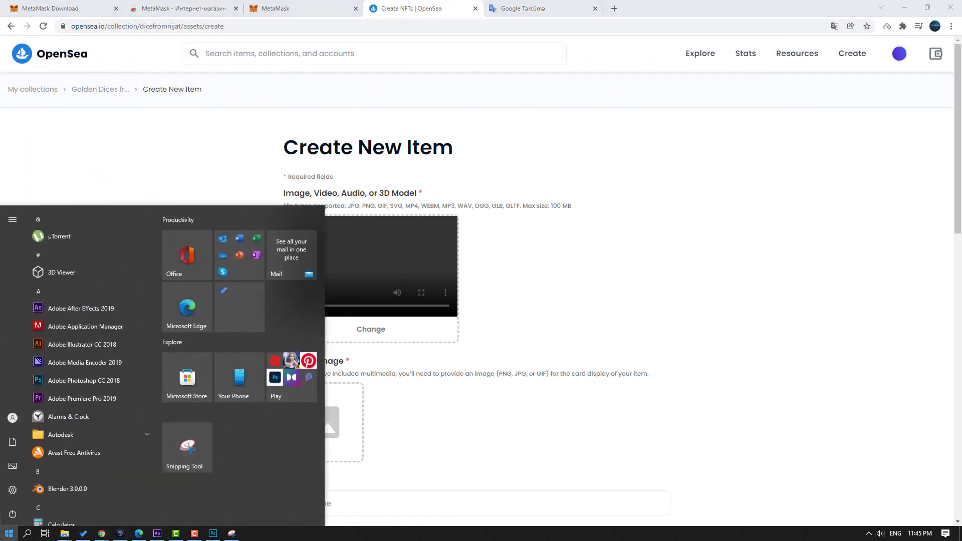
type("media enc")
key("Return")
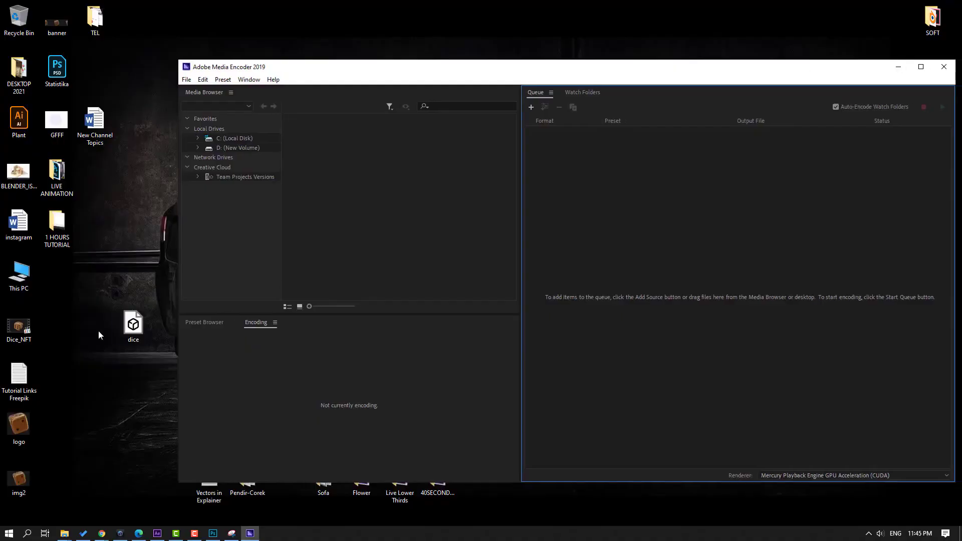
left_click(21, 334)
left_click_drag(40, 333, 658, 187)
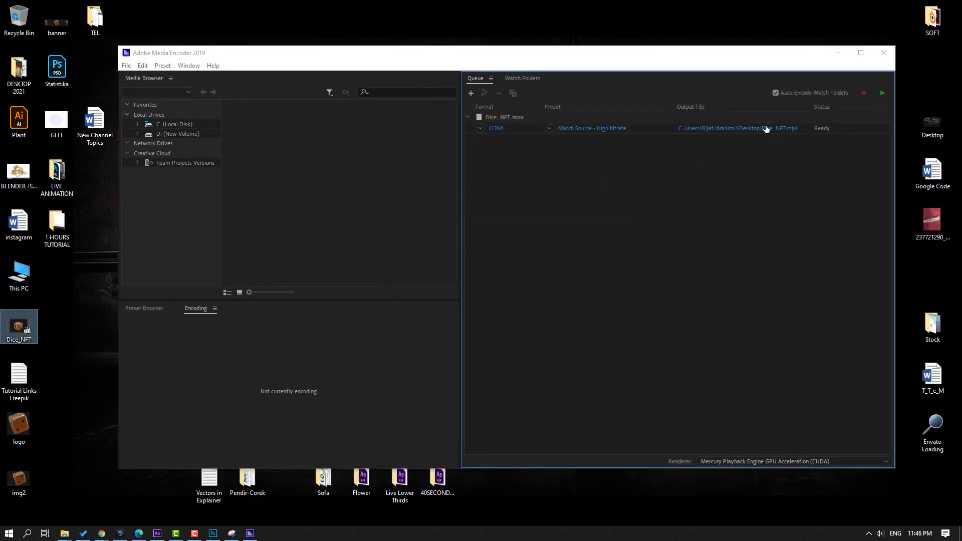
left_click(766, 130)
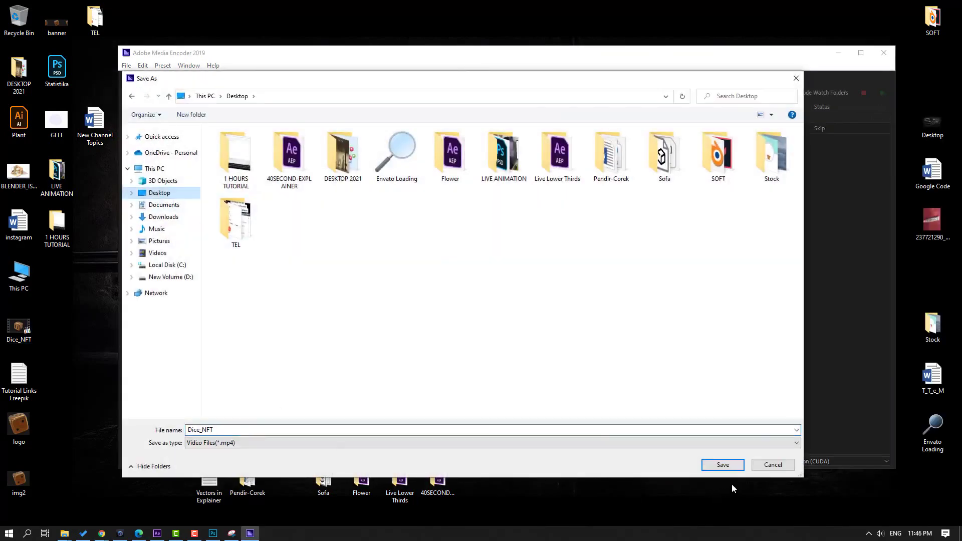
left_click(722, 465)
left_click(881, 92)
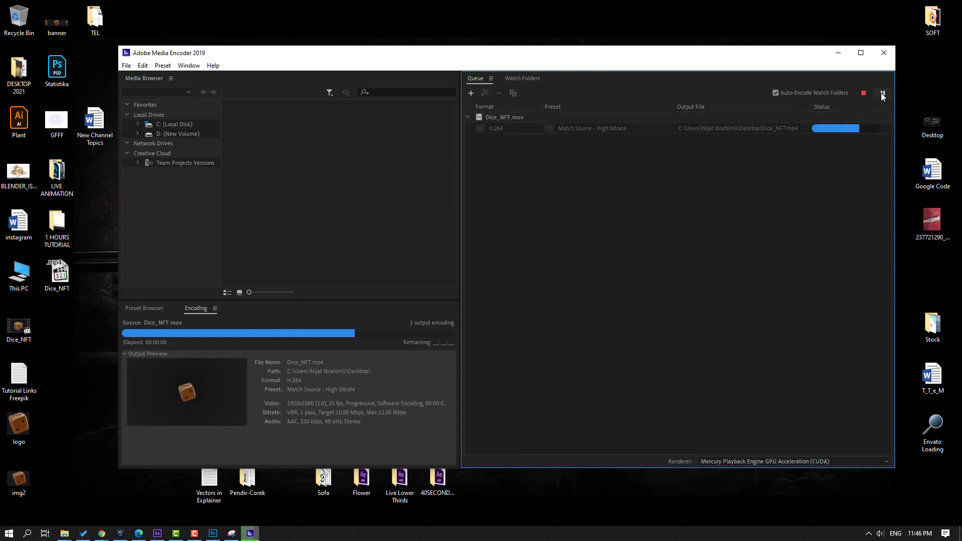
left_click(884, 53)
mouse_move(101, 533)
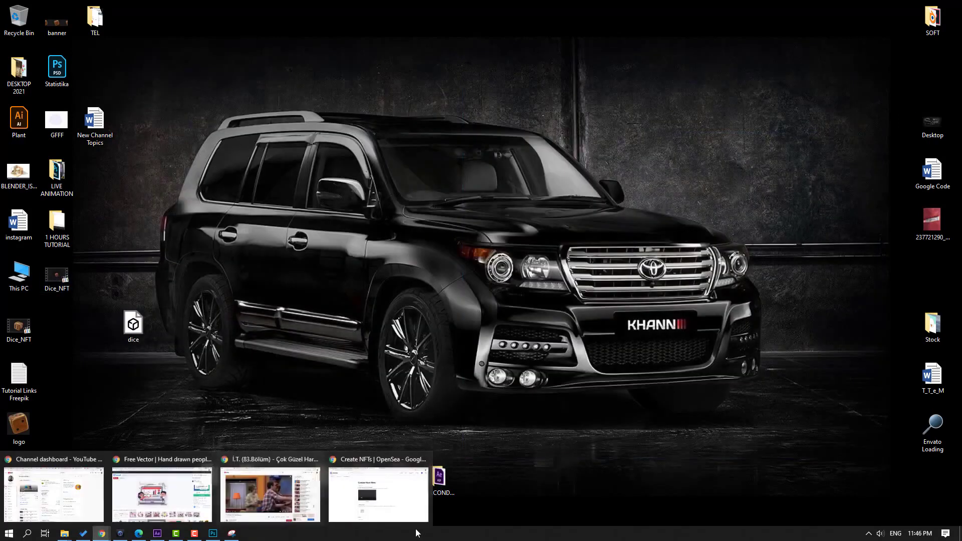
Replace the OpenSea item's media with the newly encoded Dice_NFT MP4
left_click(398, 496)
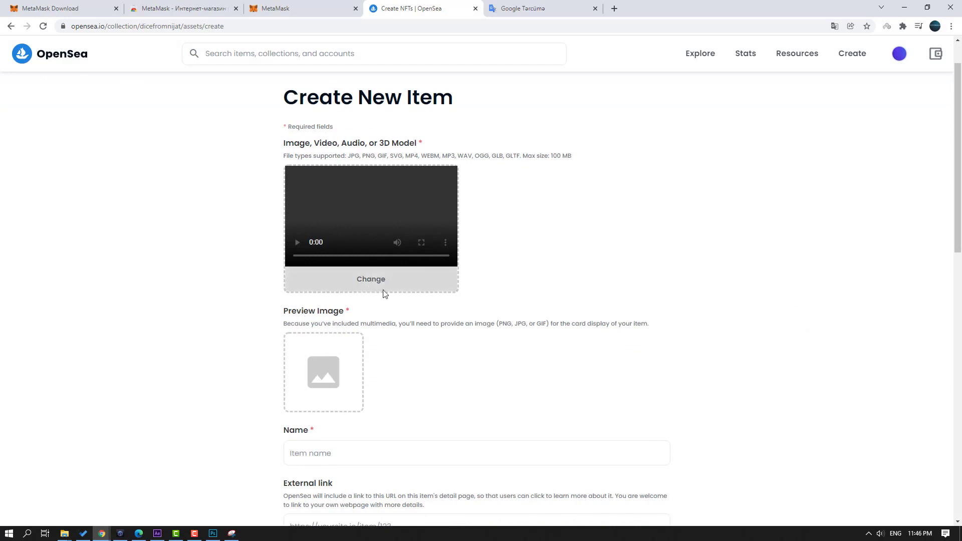
left_click(384, 285)
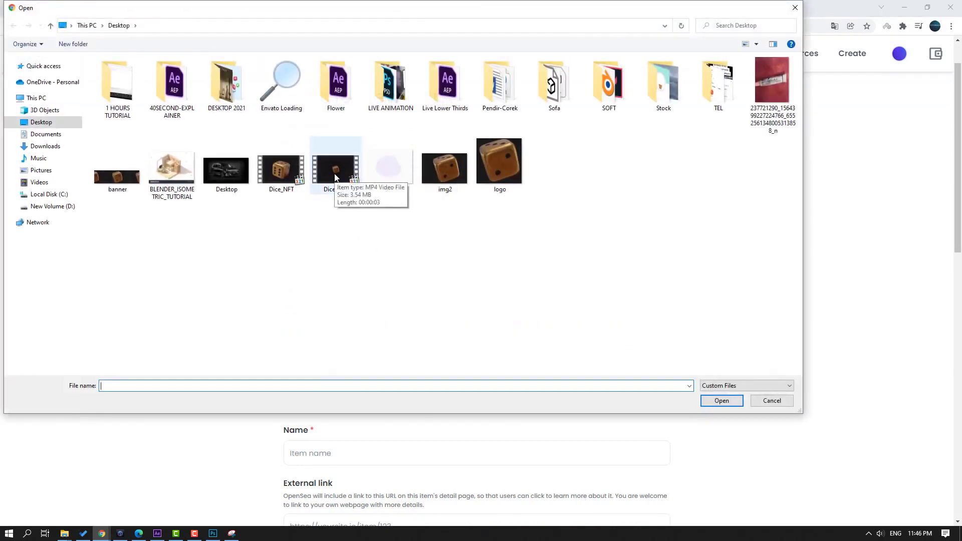
left_click(335, 170)
left_click(721, 400)
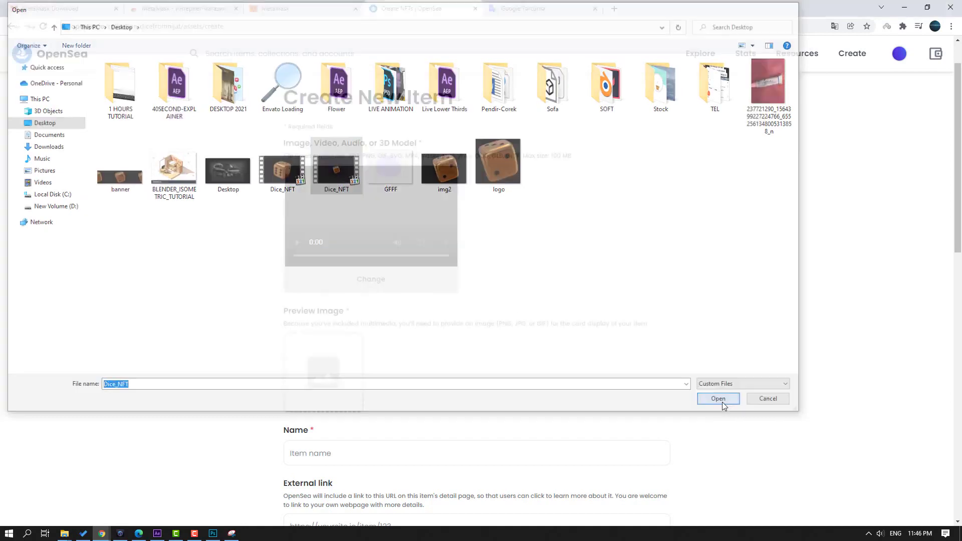
scroll(278, 271, "down", 1)
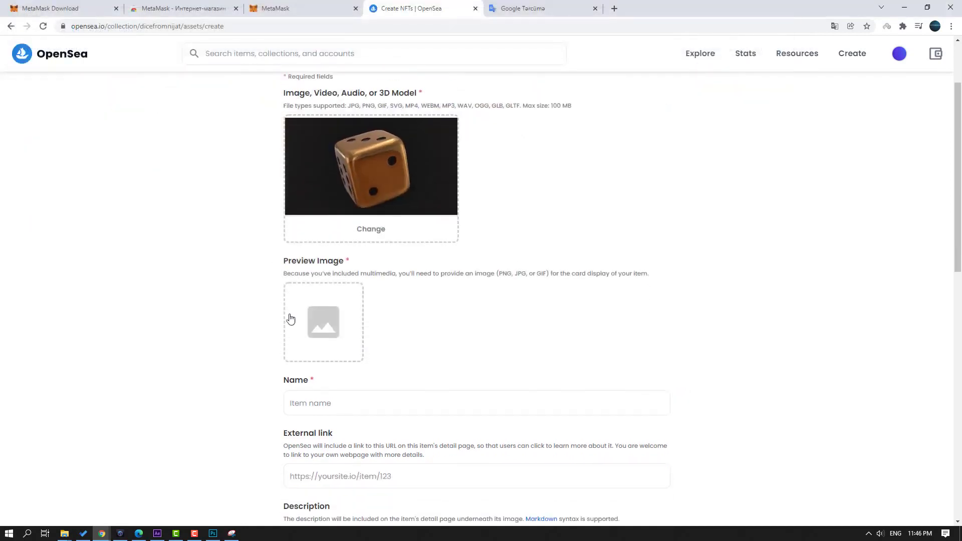
Add img2 as the item's preview image
left_click(317, 305)
left_click(393, 187)
left_click(340, 181)
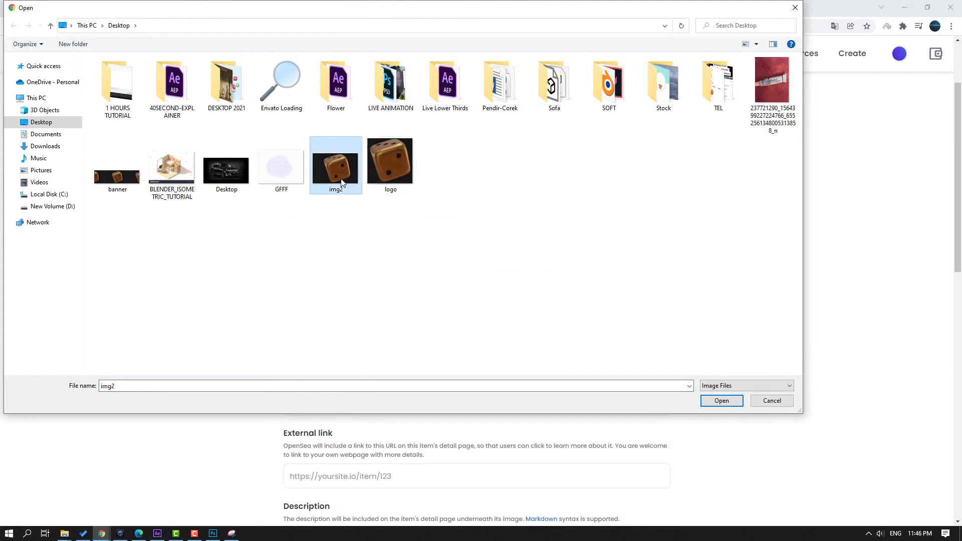
left_click(719, 402)
scroll(523, 376, "down", 3)
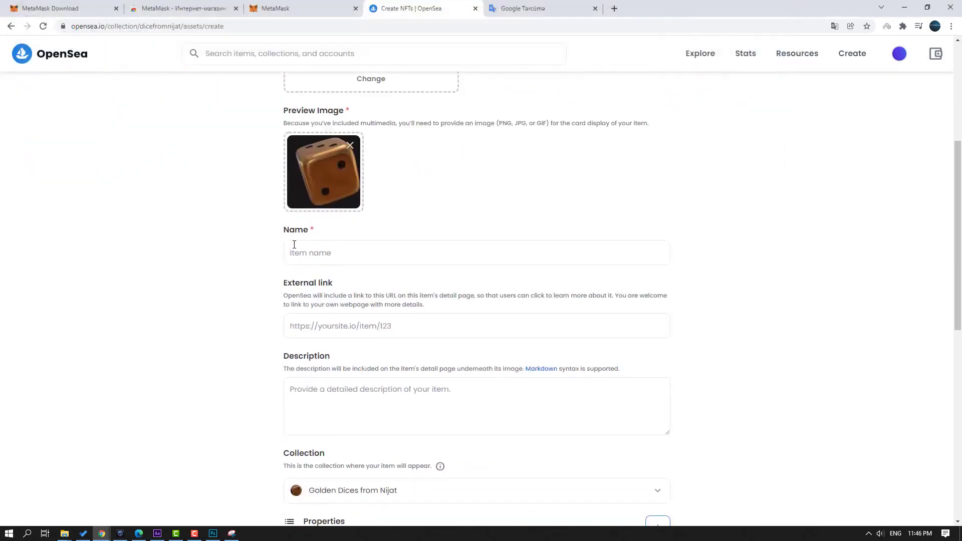
Name the item 'Goldden Dice 99' and describe it as part of the Golden Pack
left_click(310, 252)
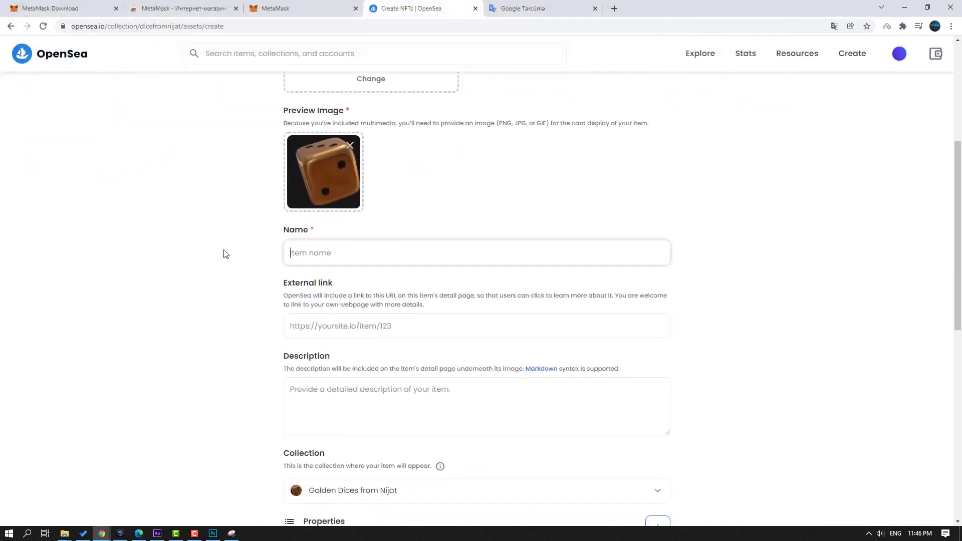
type("Goldden Dice 99")
scroll(223, 254, "down", 2)
left_click(404, 229)
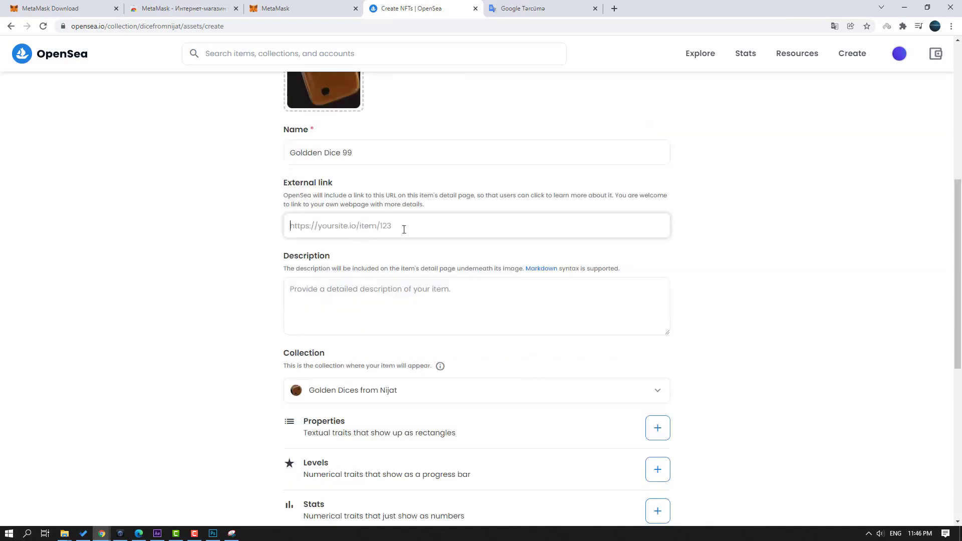
scroll(301, 180, "up", 1)
scroll(273, 125, "up", 2)
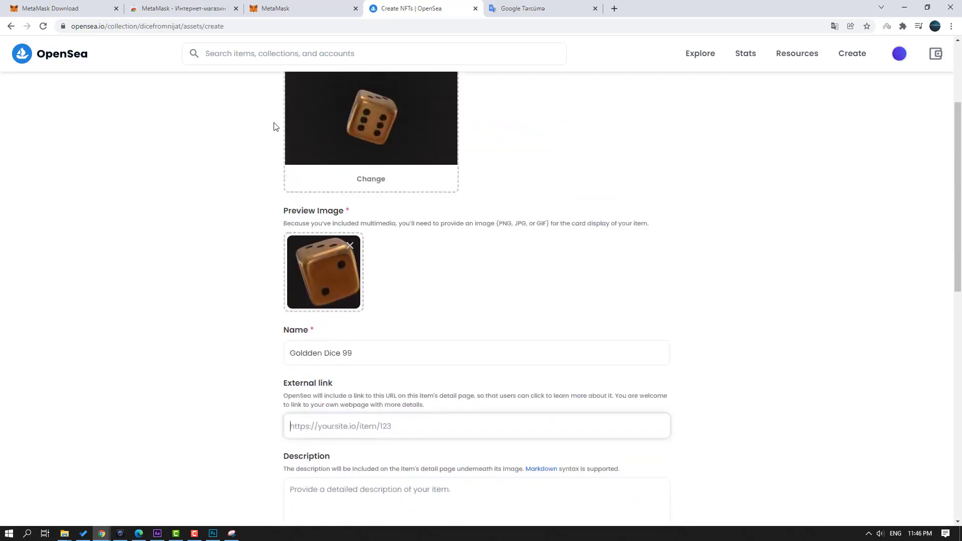
scroll(273, 125, "up", 2)
scroll(216, 284, "down", 3)
scroll(216, 284, "down", 2)
left_click(314, 200)
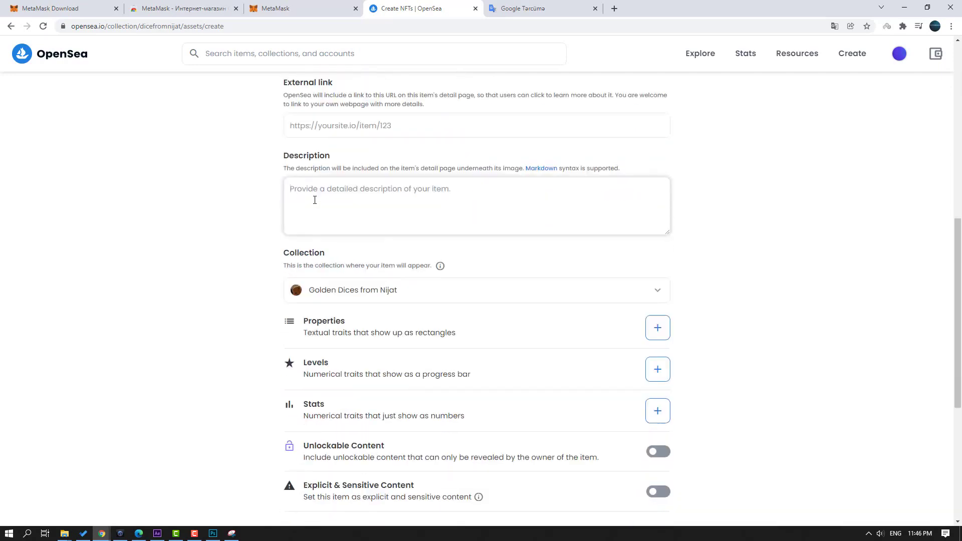
type("Goldden Dice 99 from Golde")
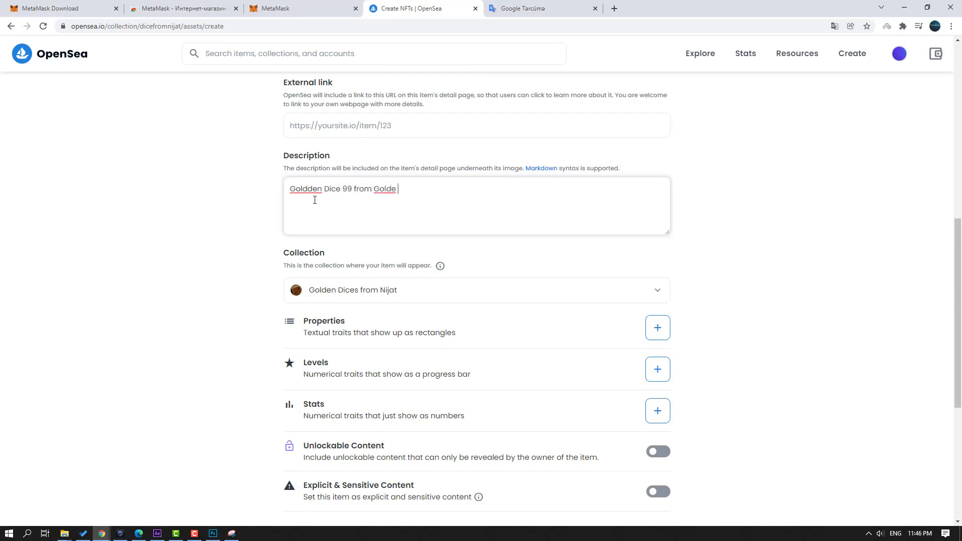
key("BackSpace")
type("n Pack from Nijat Ibrahimli")
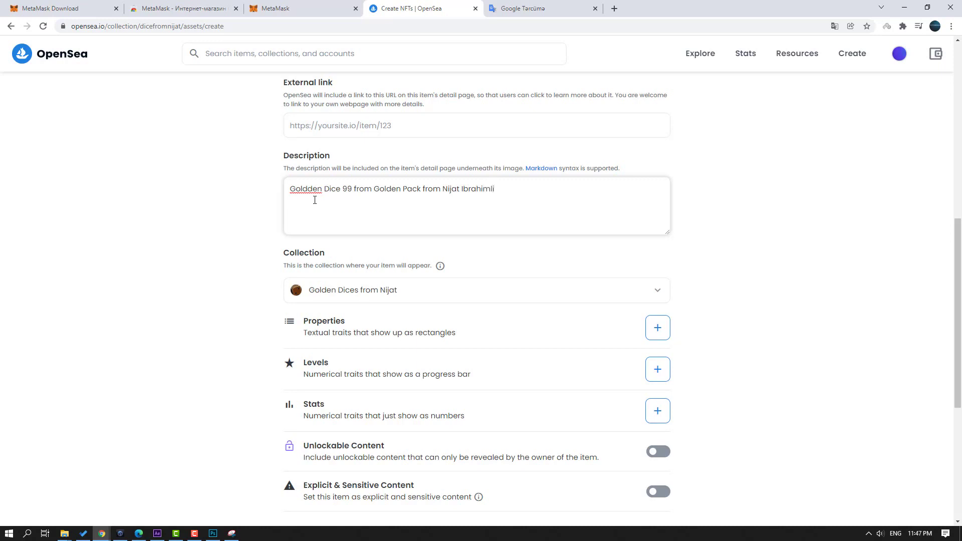
scroll(223, 353, "down", 1)
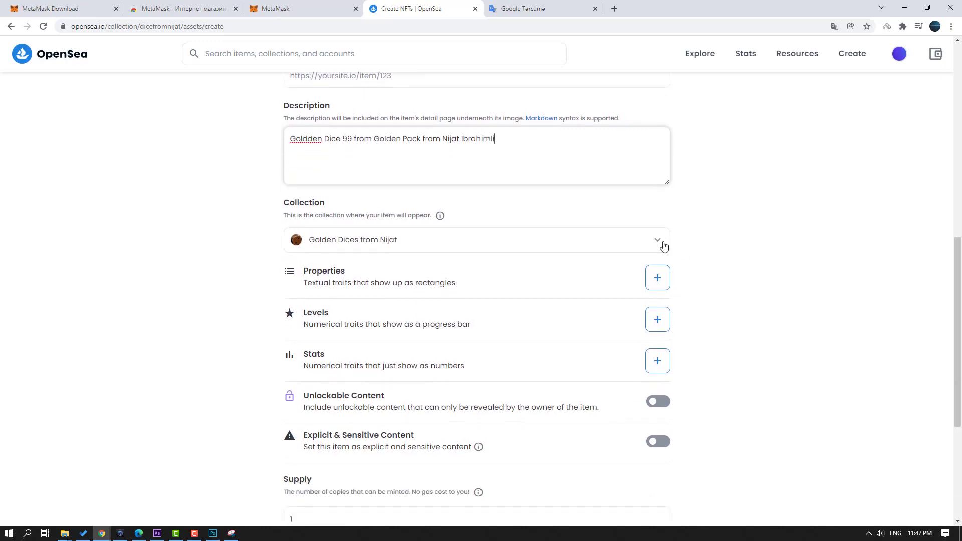
Keep the item in the 'Golden Dices from Nijat' collection
left_click(661, 245)
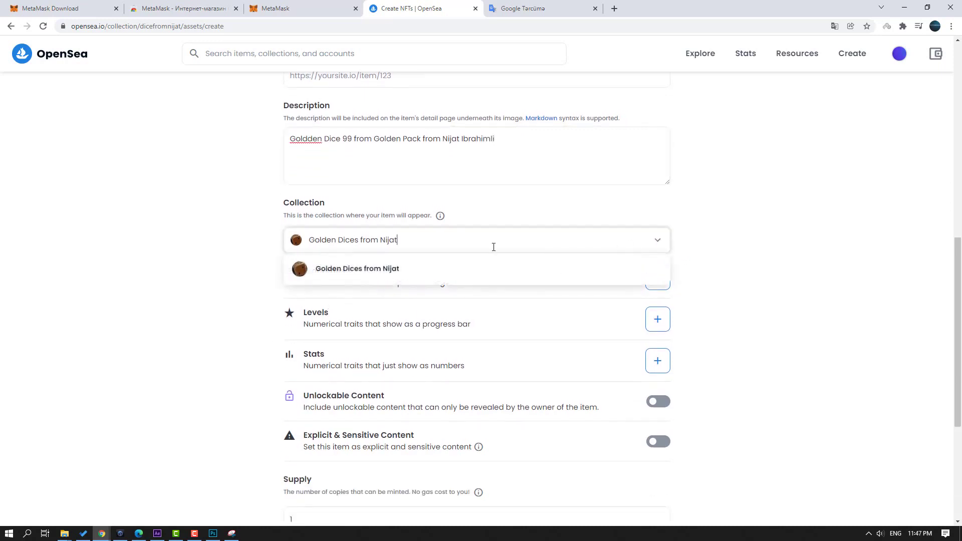
left_click(211, 274)
left_click(326, 240)
left_click(190, 280)
scroll(221, 321, "down", 3)
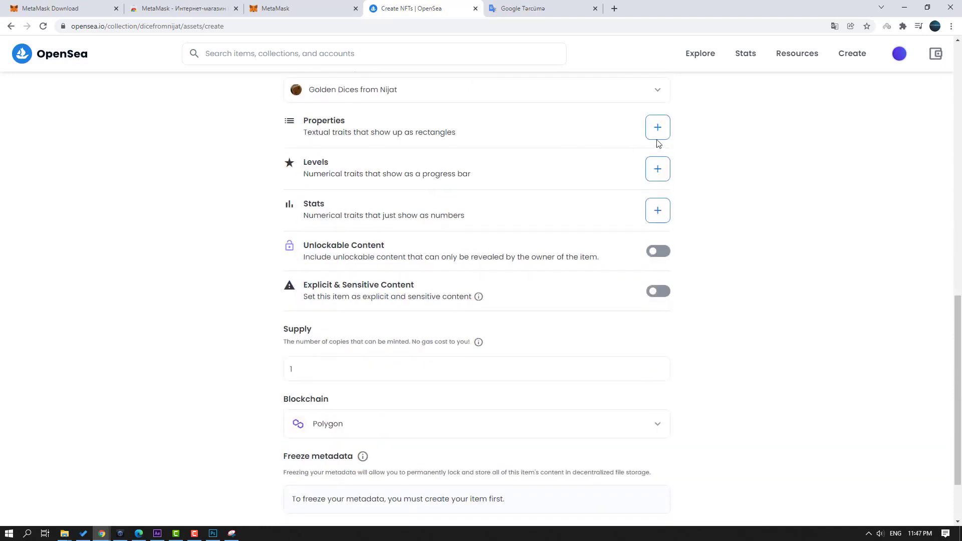
scroll(334, 221, "up", 2)
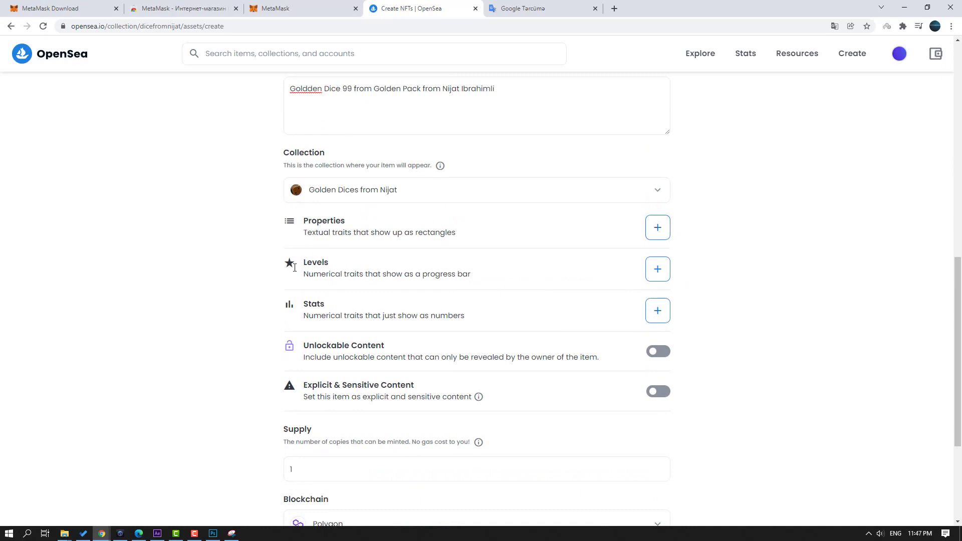
scroll(257, 256, "down", 3)
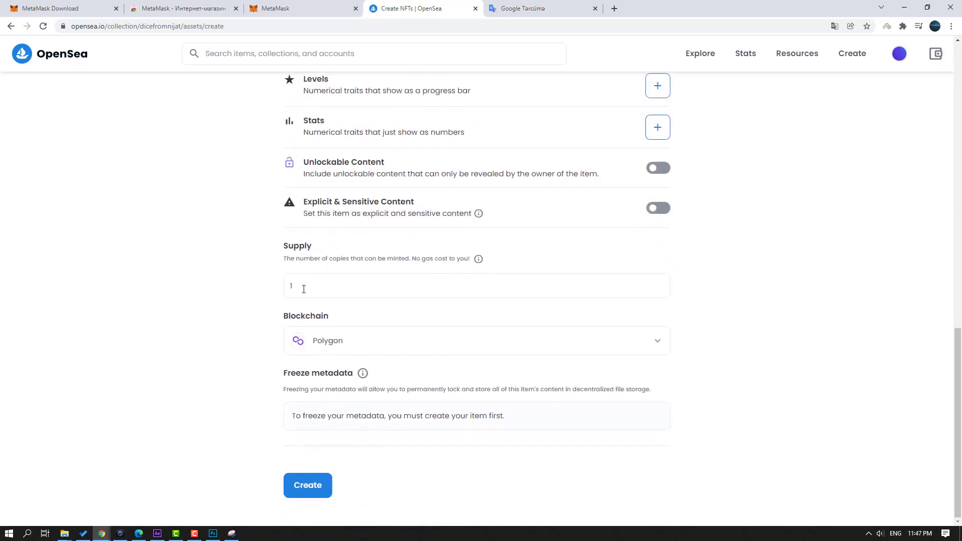
Set supply to 100, keep Polygon as blockchain, and create Goldden Dice 99
double_click(304, 289)
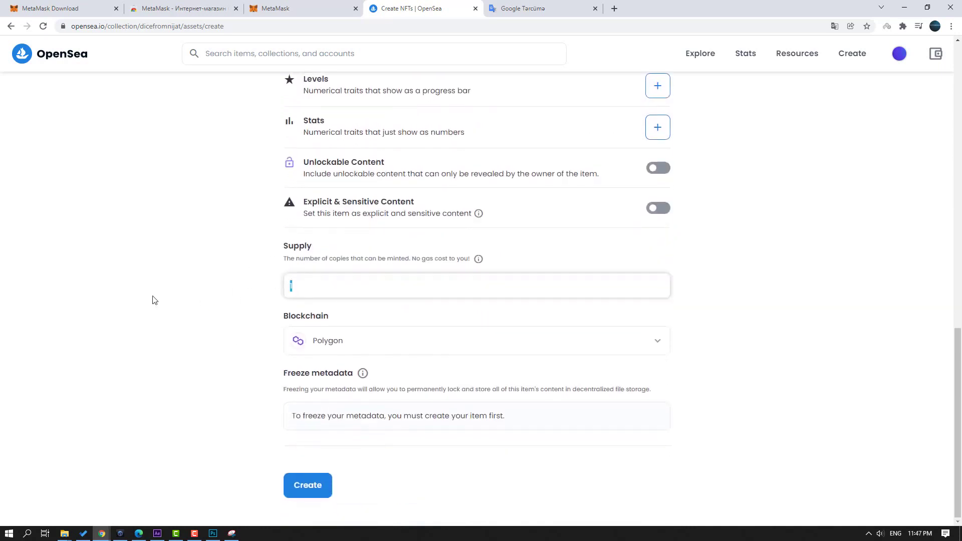
type("00")
left_click(192, 319)
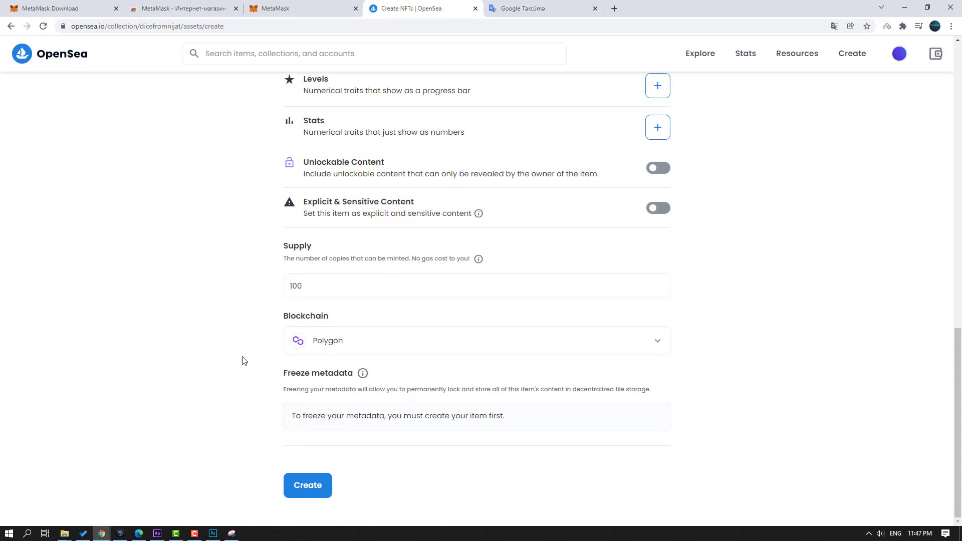
left_click(324, 344)
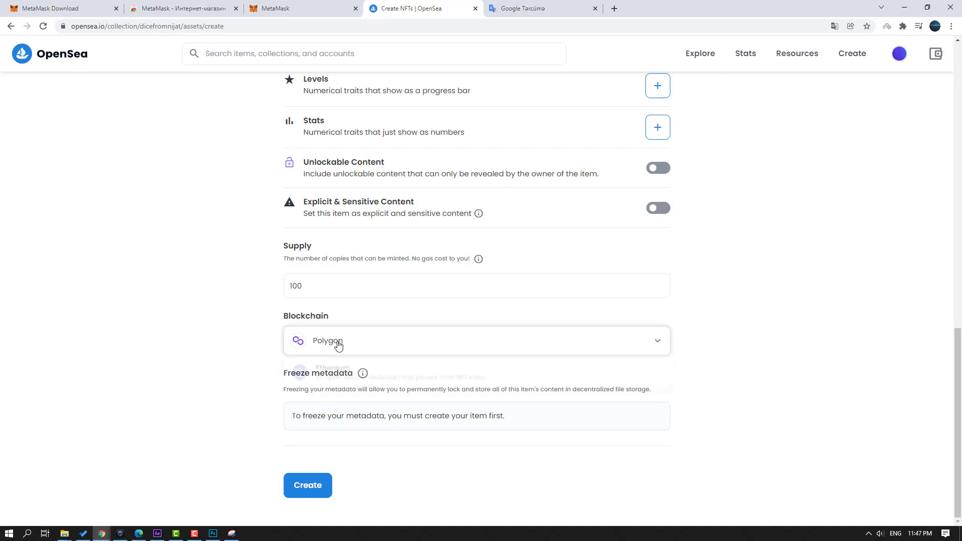
left_click(200, 373)
left_click(312, 487)
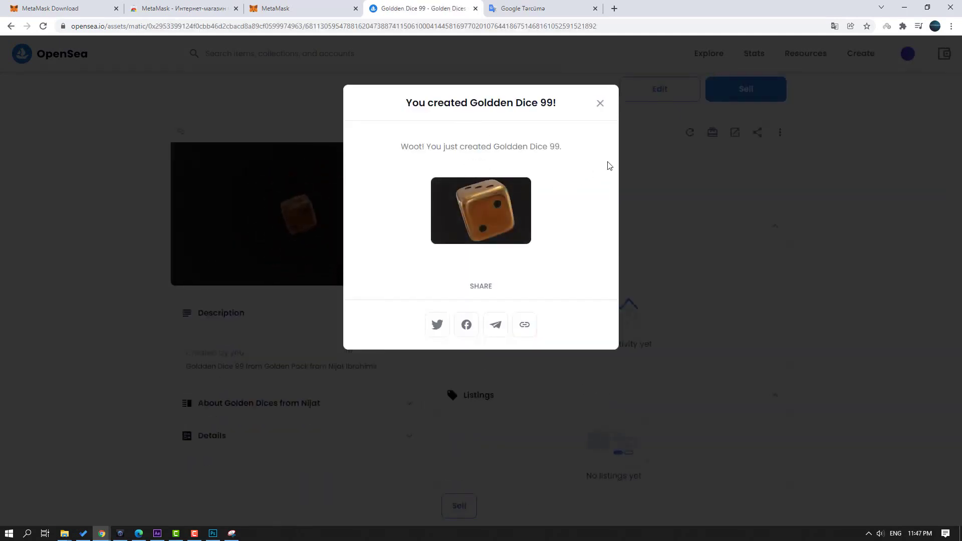
Close the creation confirmation and list 100 copies at 0.01 ETH each
left_click(600, 105)
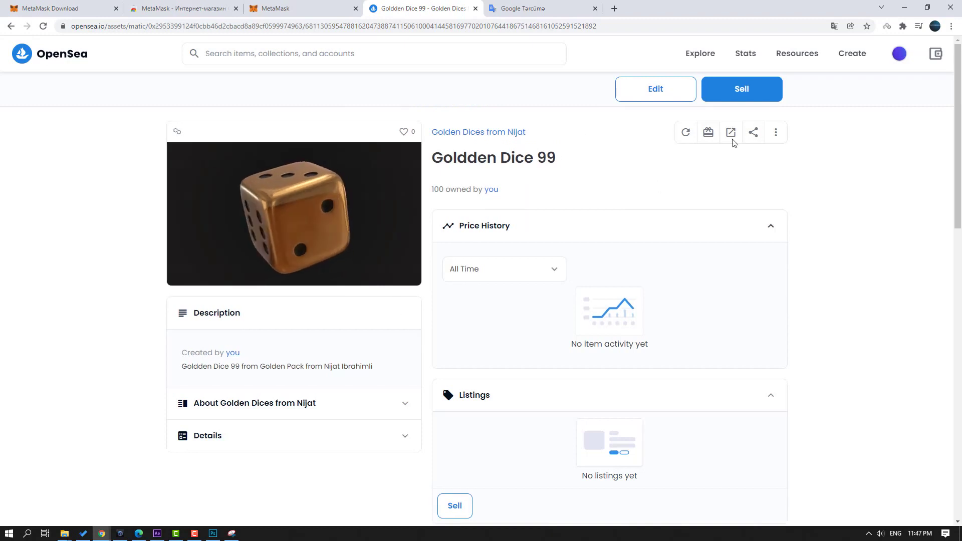
left_click(741, 92)
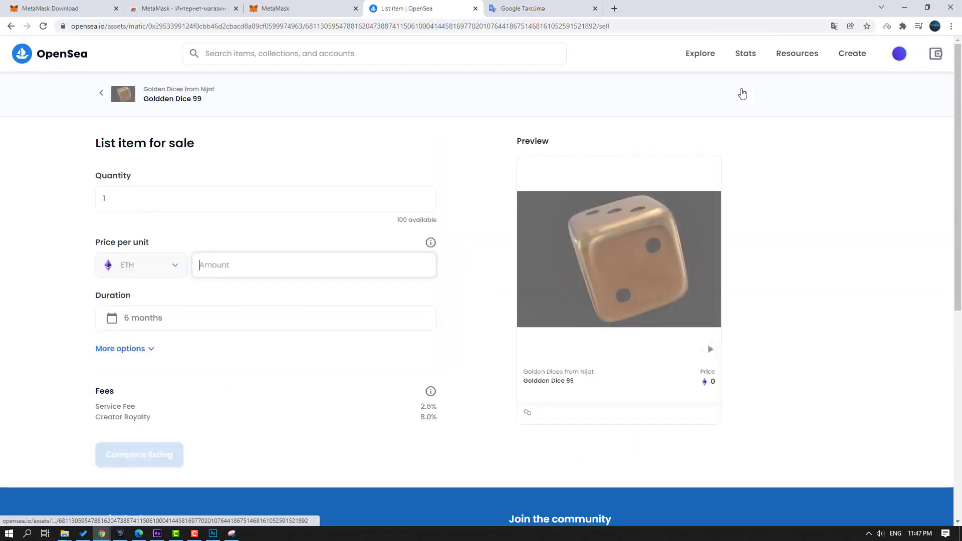
left_click(140, 197)
type("00")
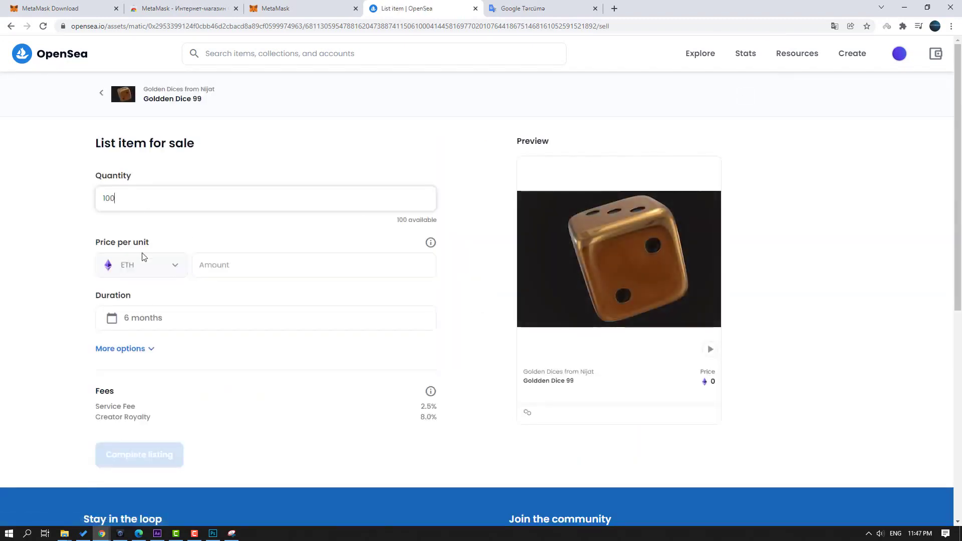
left_click(251, 268)
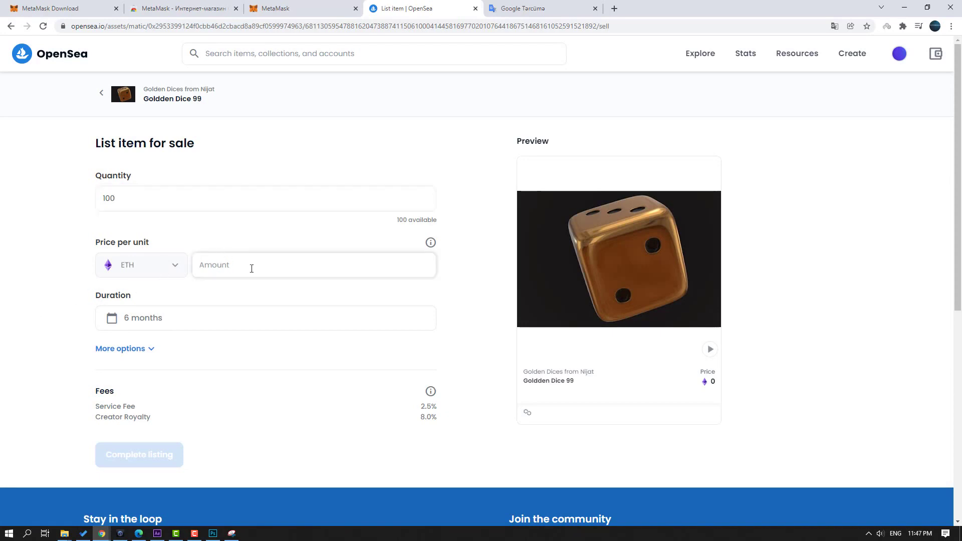
type("0.01")
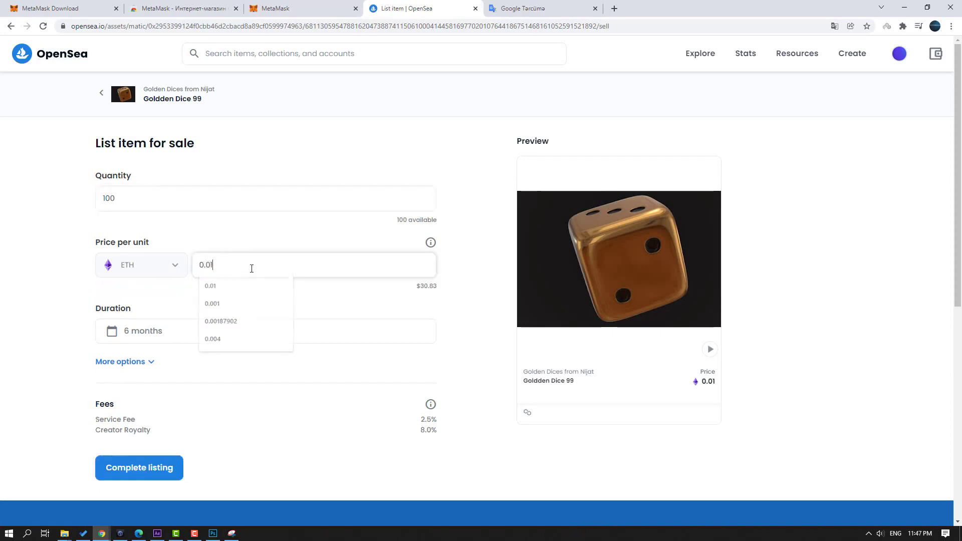
left_click(210, 228)
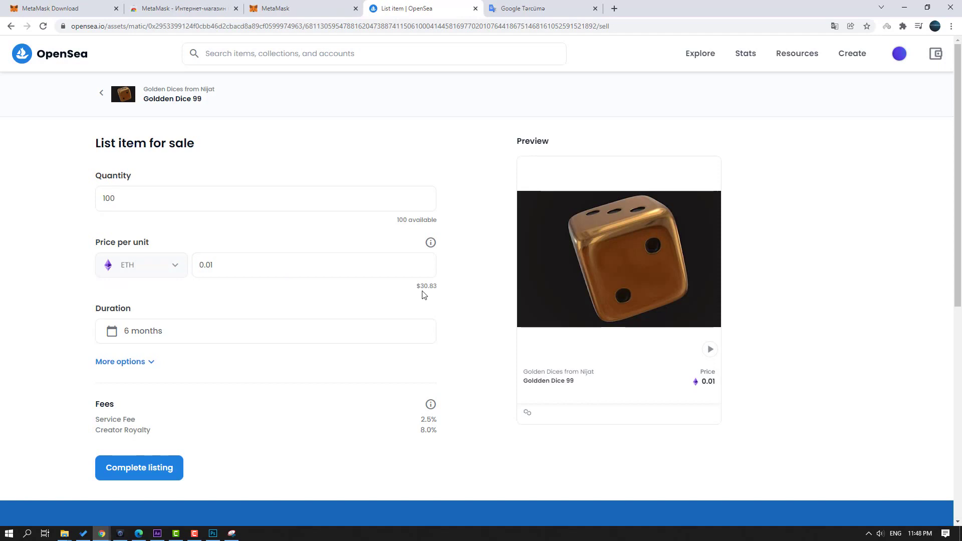
Keep the six-month duration, review the service fee, and complete the listing
left_click(398, 330)
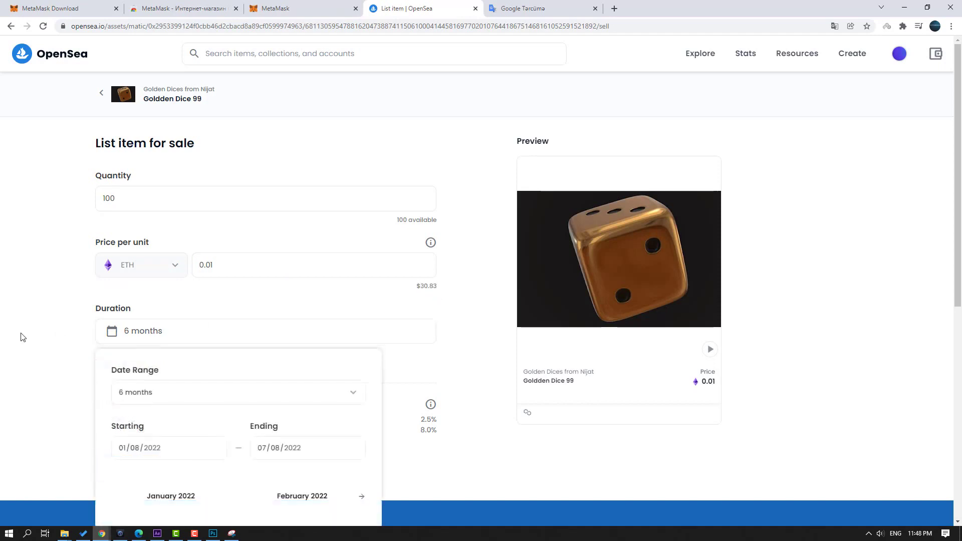
left_click(108, 310)
scroll(30, 406, "down", 1)
scroll(32, 414, "down", 2)
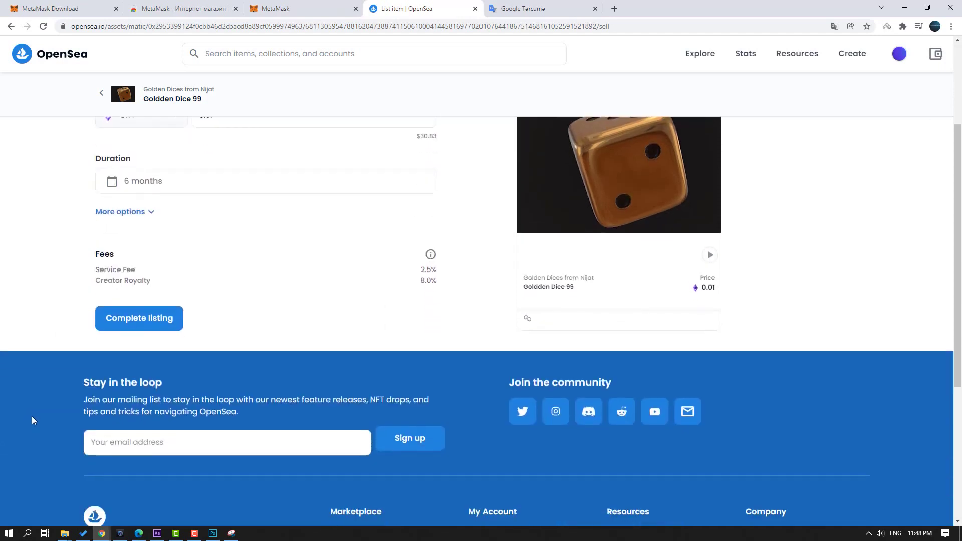
scroll(34, 419, "up", 2)
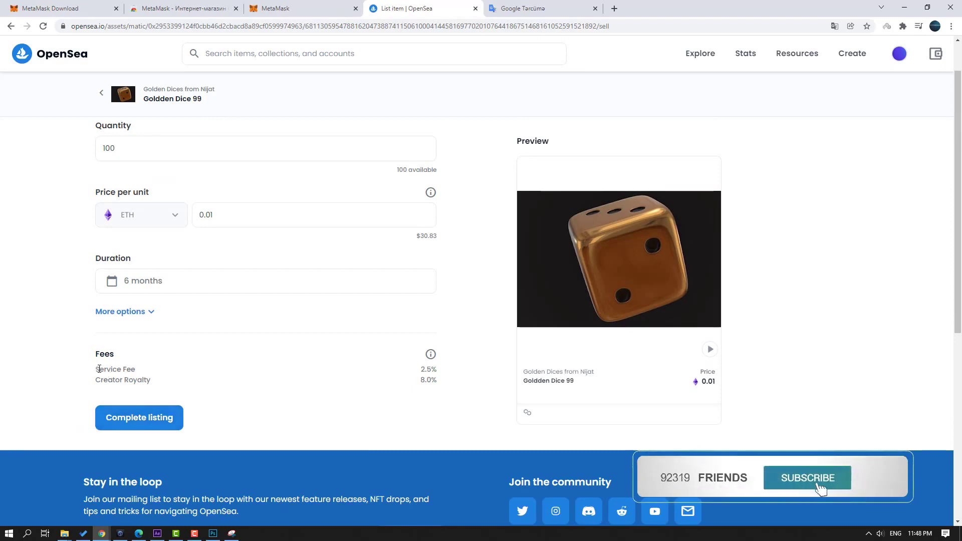
left_click_drag(96, 369, 169, 370)
left_click_drag(438, 369, 423, 369)
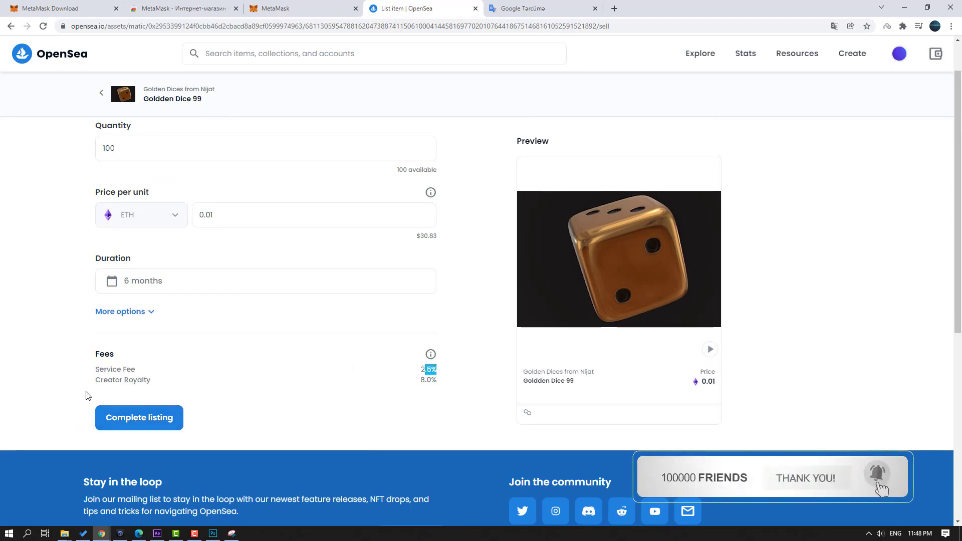
left_click(328, 413)
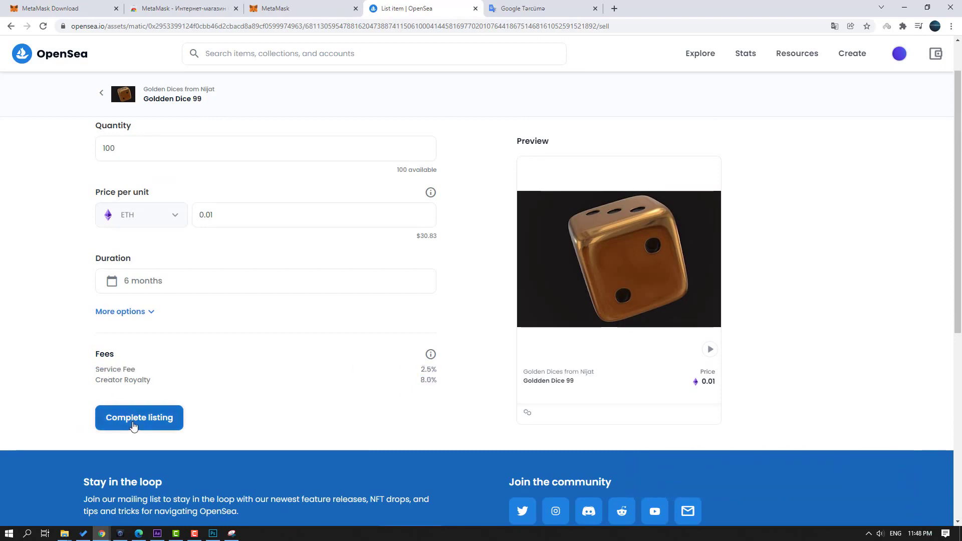
left_click(151, 420)
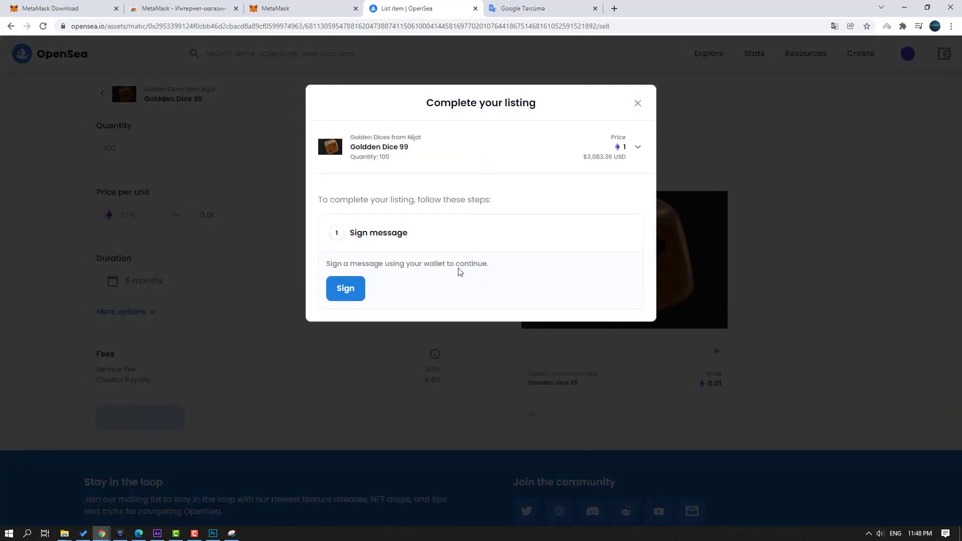
Sign the listing in OpenSea and MetaMask, then close 'Your NFT is listed!'
left_click_drag(585, 157, 618, 159)
left_click(534, 154)
left_click(350, 300)
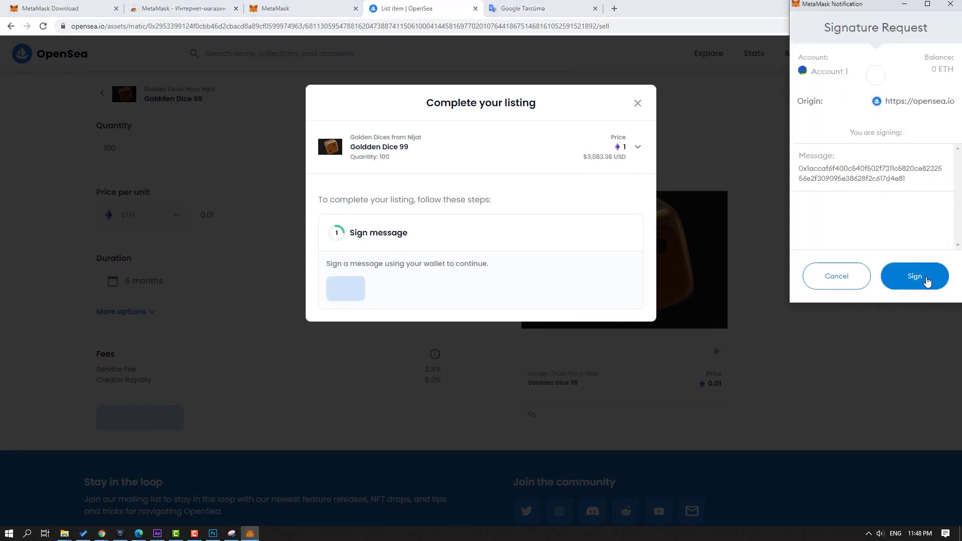
left_click(914, 276)
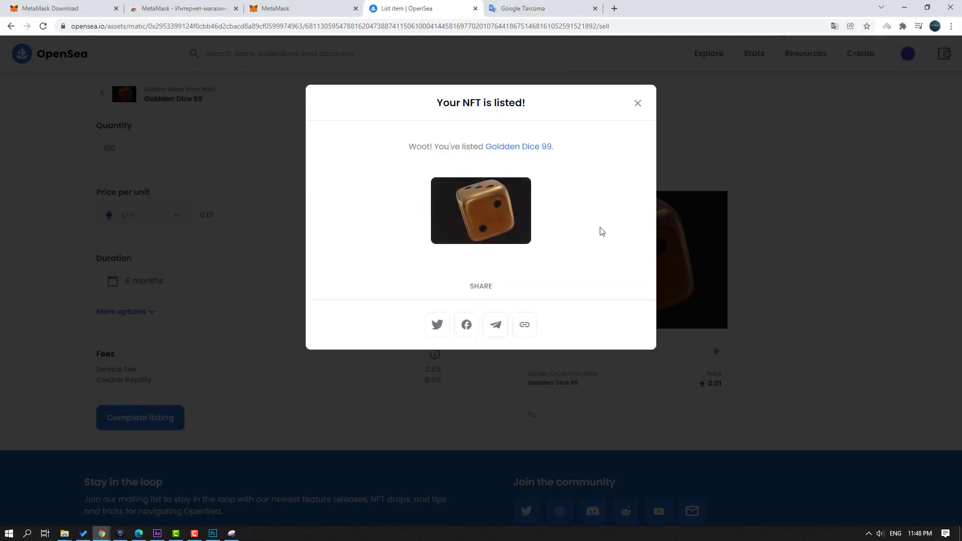
left_click(528, 149)
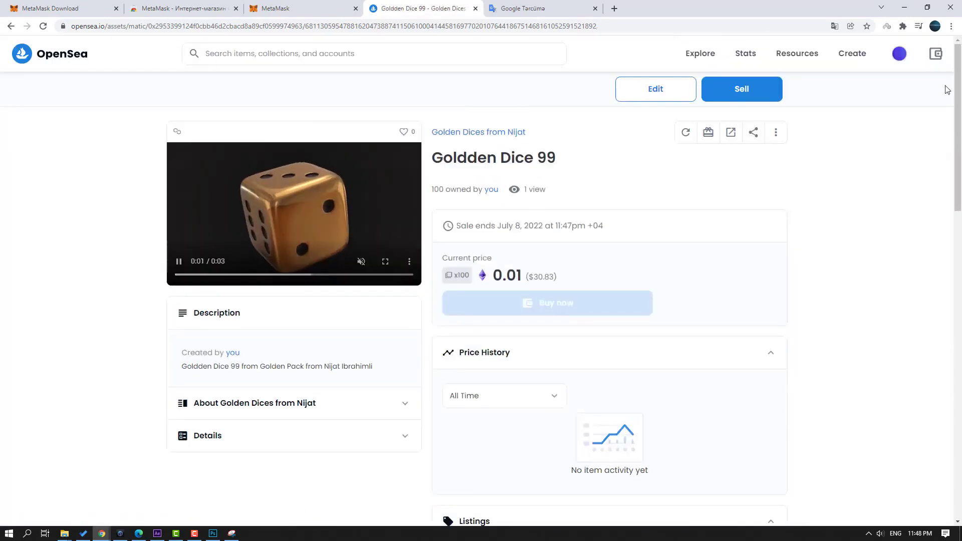
Open Goldden Dice 99 from the profile's Collected tab and check its 0.01 ETH price and end date
mouse_move(899, 53)
left_click(834, 85)
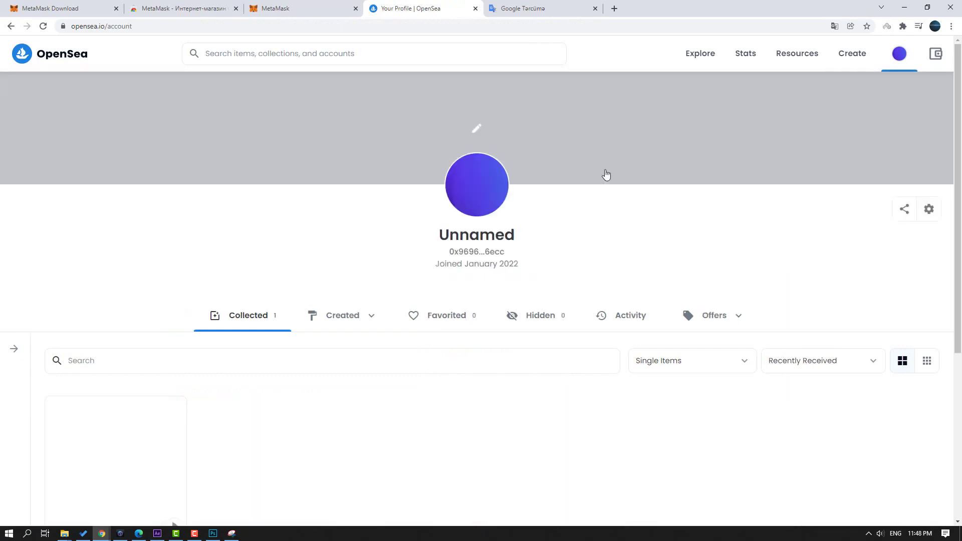
scroll(309, 193, "down", 1)
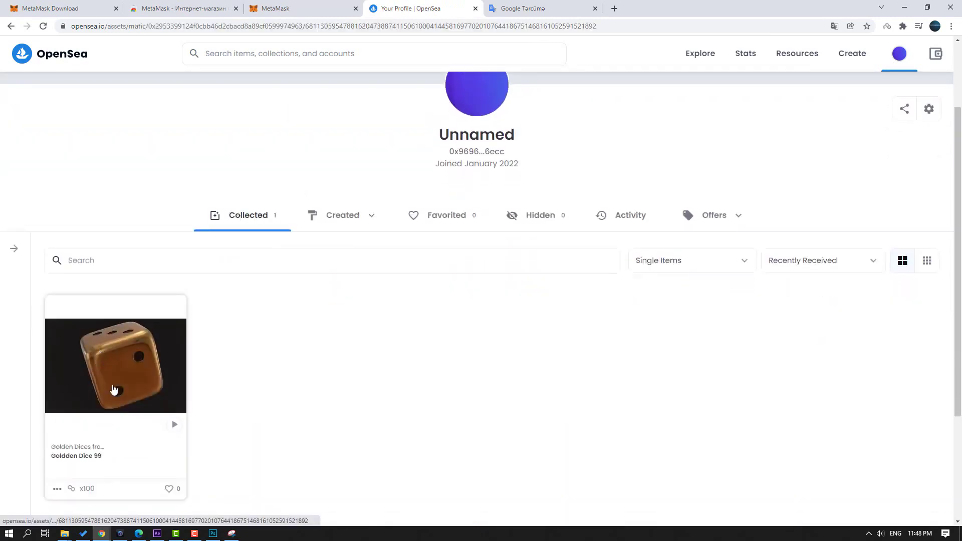
left_click(112, 388)
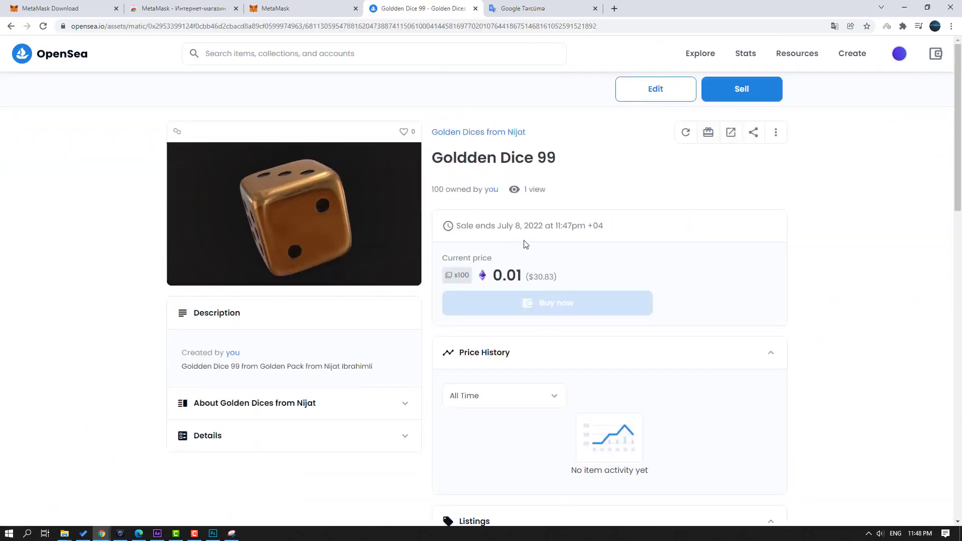
scroll(640, 260, "down", 3)
scroll(640, 261, "up", 3)
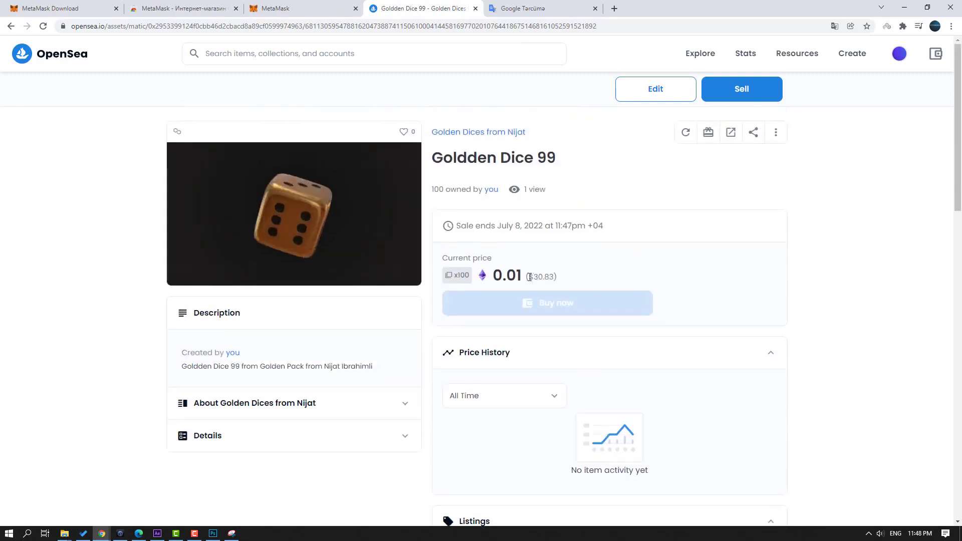
double_click(530, 277)
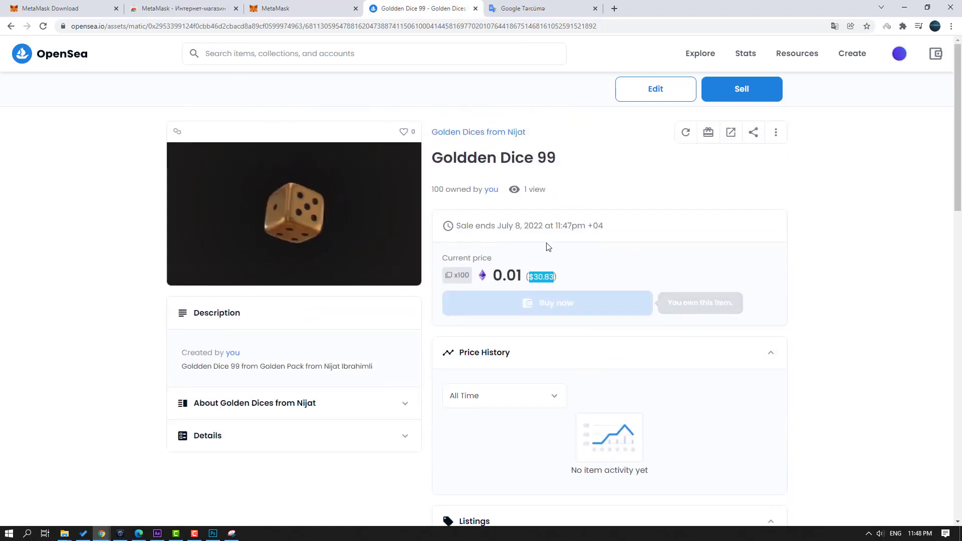
left_click_drag(463, 235, 614, 233)
left_click(603, 236)
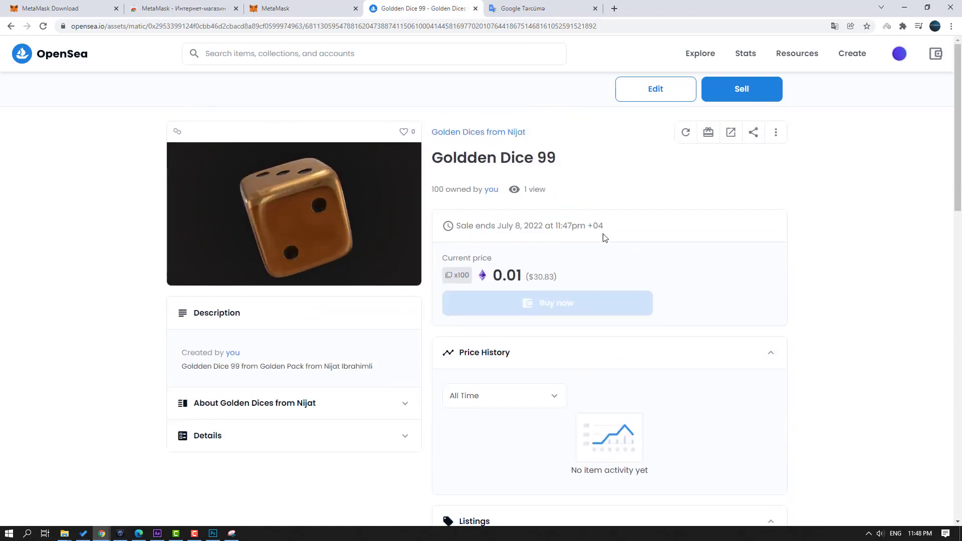